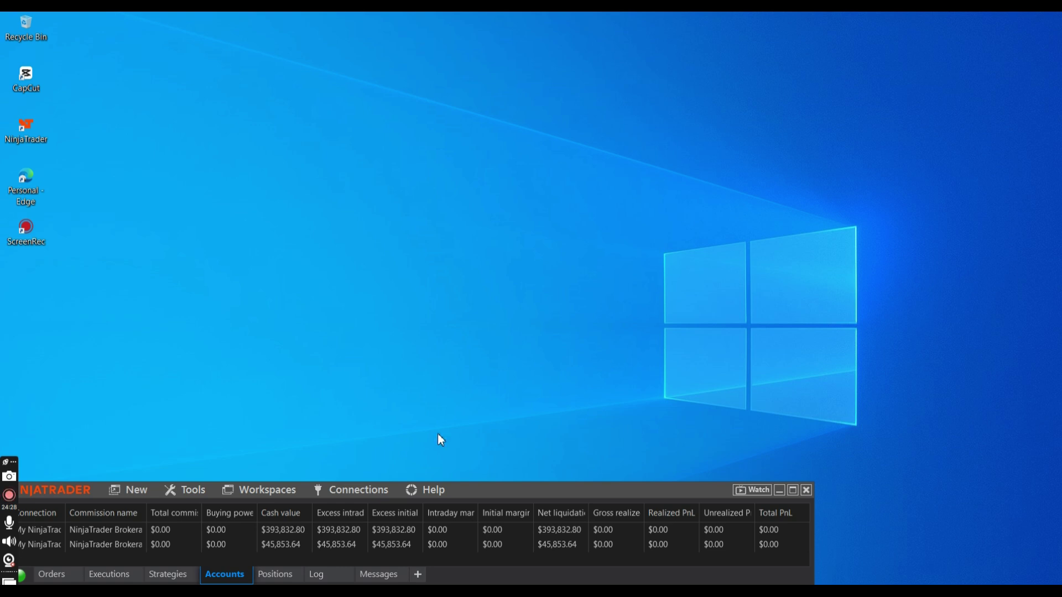
- Switch to the Edge window with ChatGPT's Dual Moving Average Crossover strategy answer
key("alt+Tab")
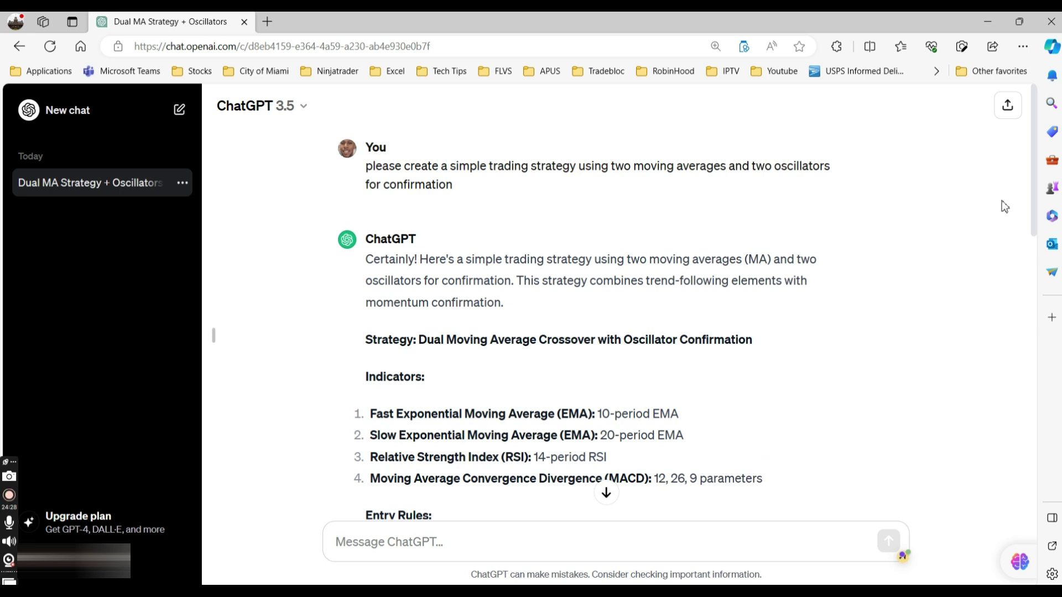
- Scroll ChatGPT's answer to the long/short entry rules, then bring up NinjaTrader's Control Center
left_click_drag(1037, 191, 1020, 306)
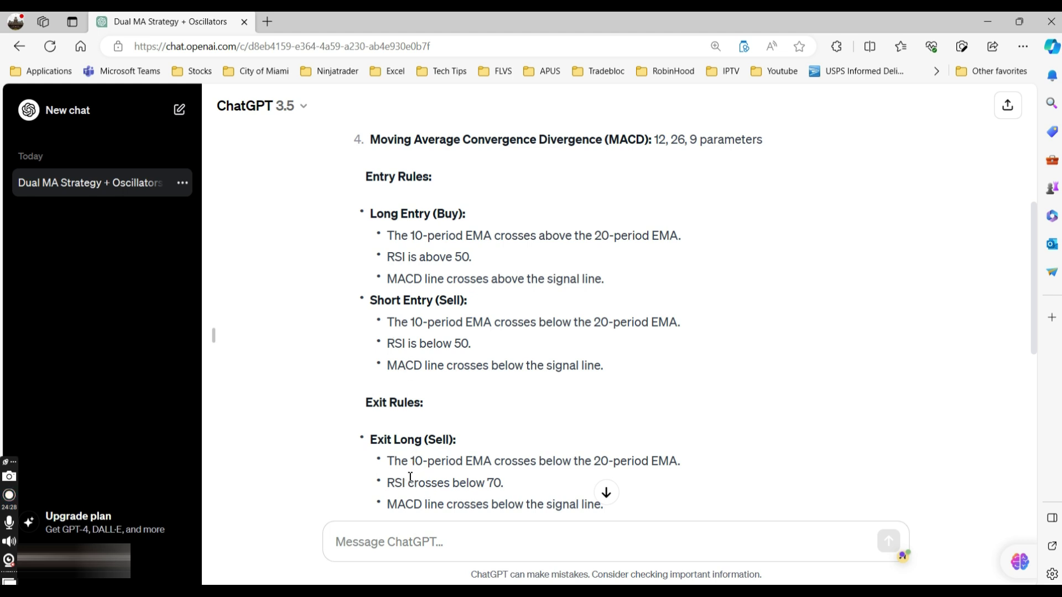
left_click(342, 591)
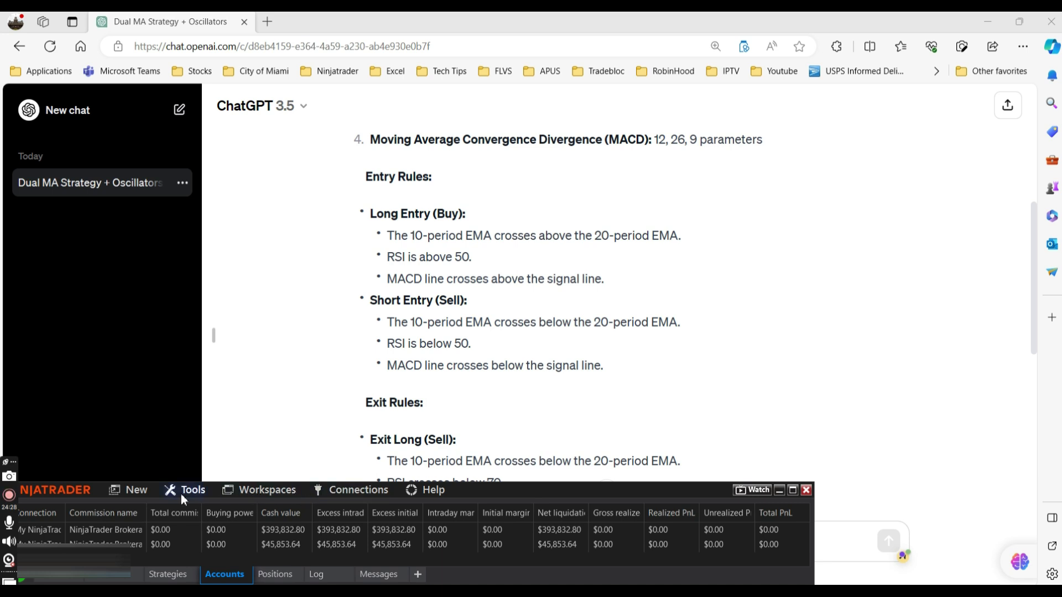
- Start a new Strategy Builder strategy, advance to the General page, and return to ChatGPT
left_click(133, 492)
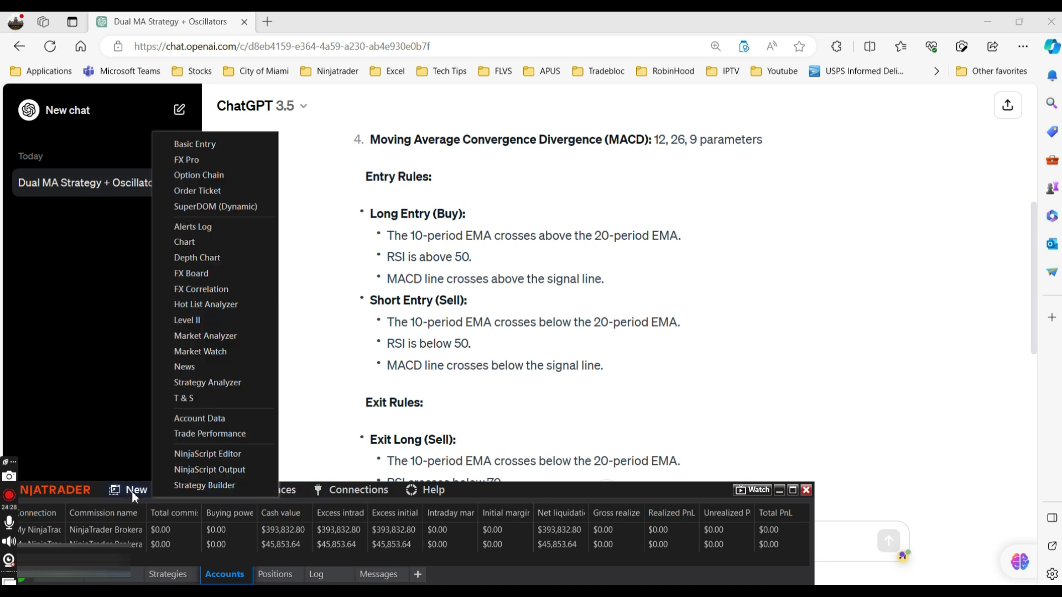
left_click(194, 485)
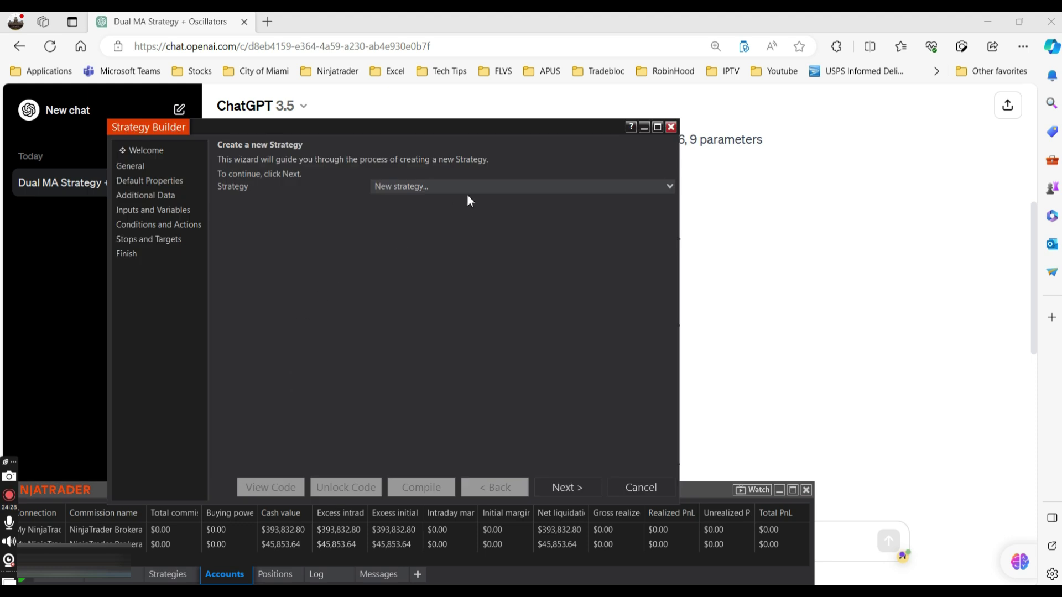
left_click(548, 490)
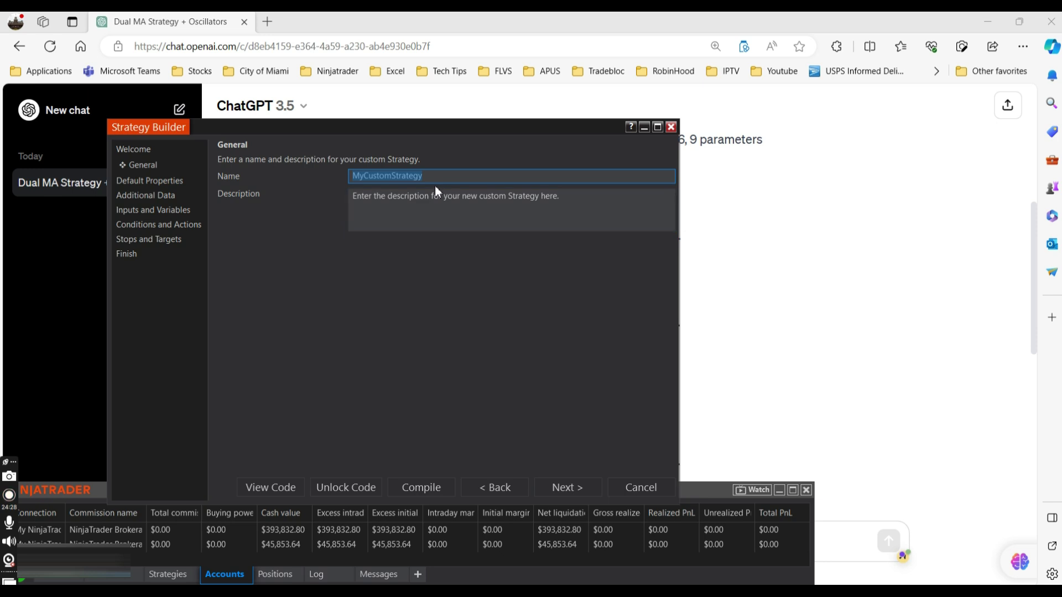
left_click(720, 266)
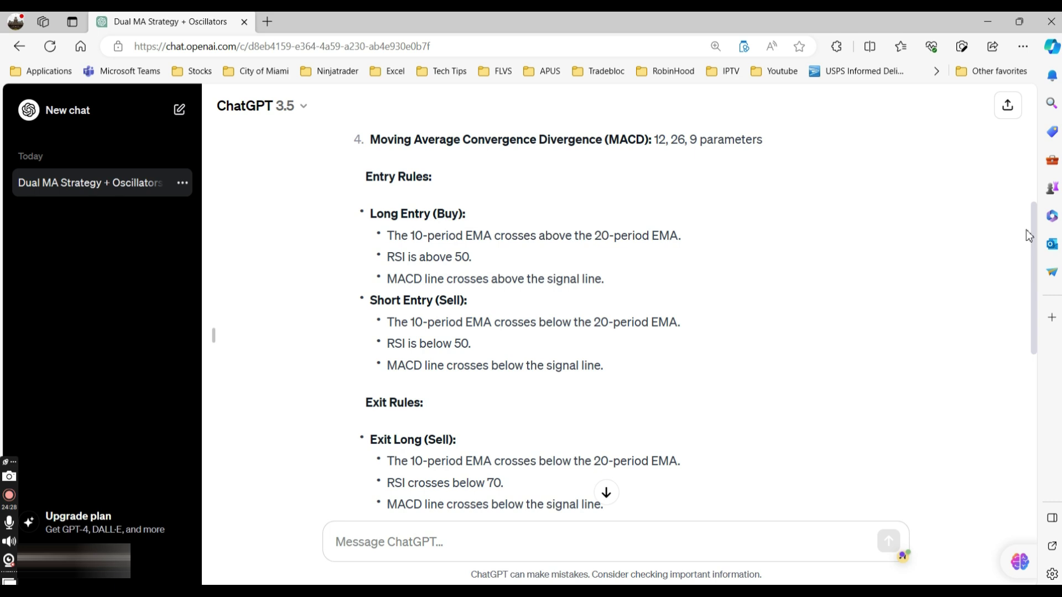
- Copy the 'Dual Moving Average Crossover with Oscillator' title from ChatGPT and minimize the browser
scroll(1008, 178, "up", 5)
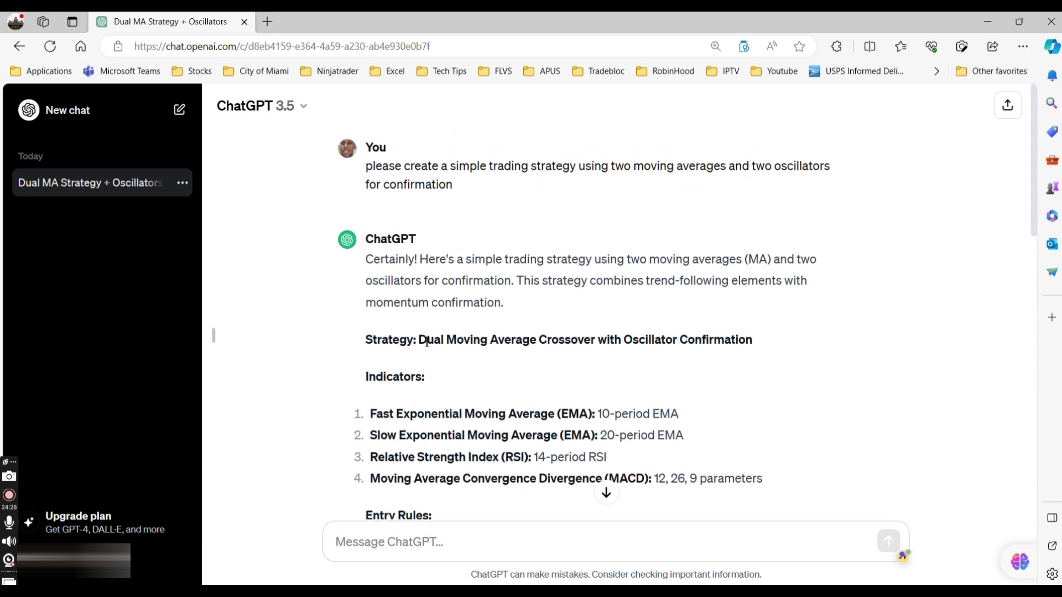
left_click_drag(419, 339, 679, 344)
key("ctrl+c")
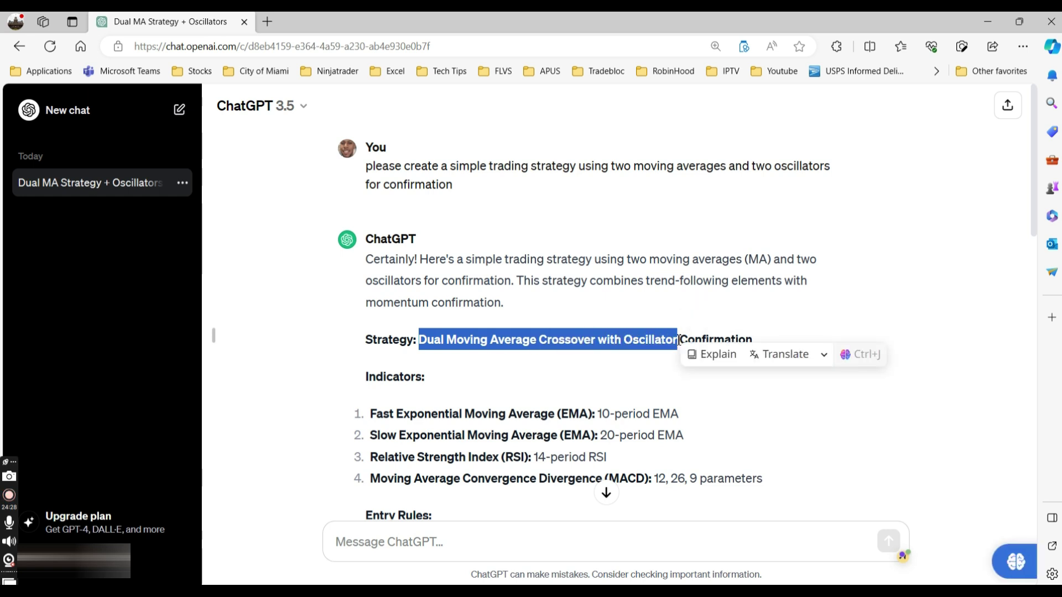
left_click(987, 22)
- Name the strategy DualMovingAverageCrossoverwithOscillator from the pasted title, then continue to Default Properties
key("ctrl+v")
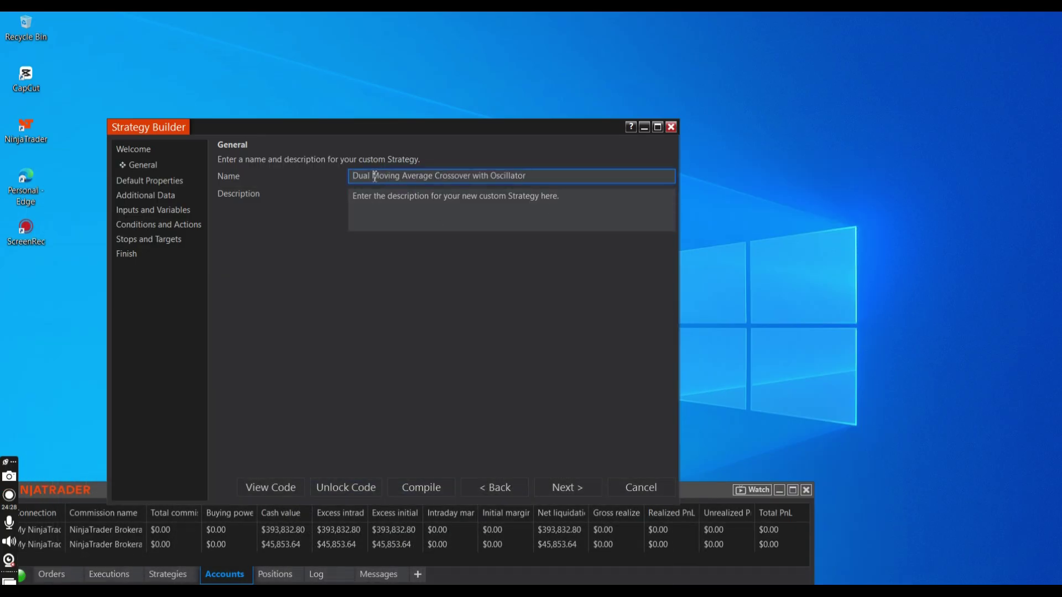
key("BackSpace")
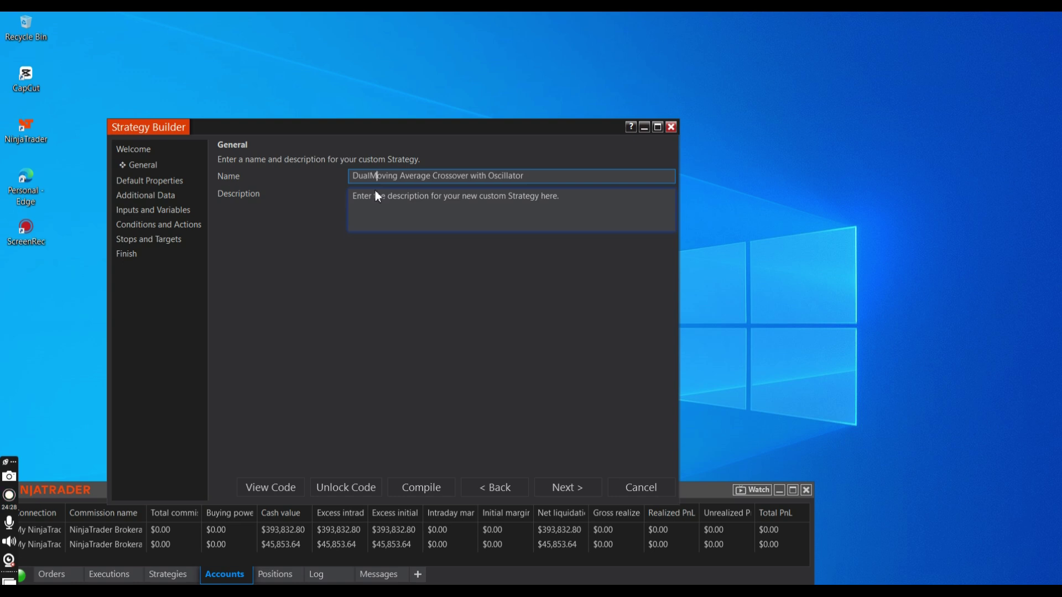
key("BackSpace")
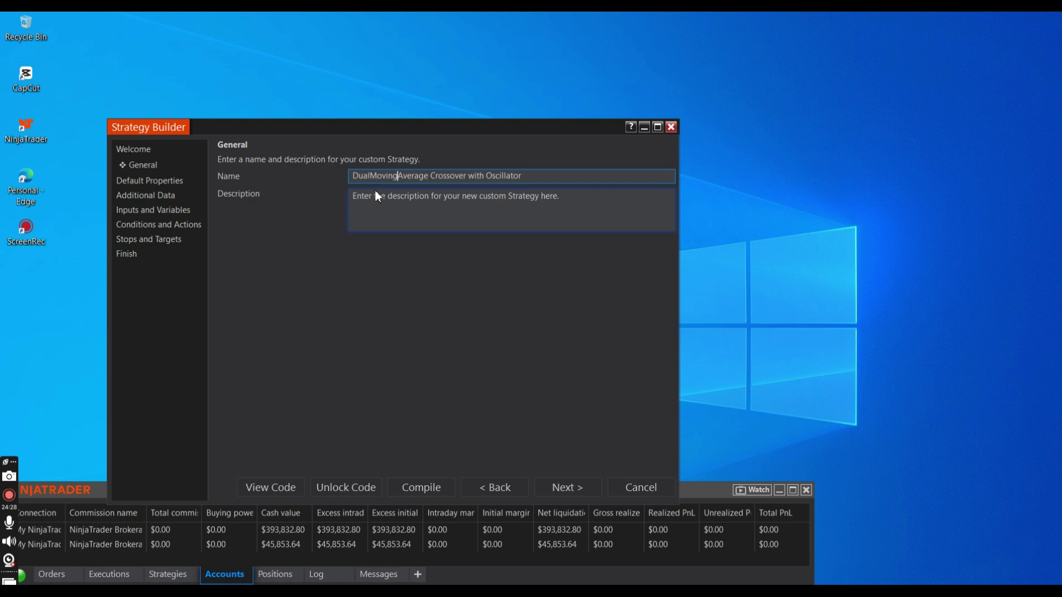
key("ctrl+Right")
key("BackSpace")
key("Right")
key("Right")
key("Right")
key("Right")
key("Right")
key("Right")
key("Right")
key("Right")
key("Right")
key("Right")
key("Right")
key("Right")
key("Right")
key("Right")
key("Right")
key("Left")
key("Left")
key("Left")
key("Left")
key("Left")
key("BackSpace")
key("Right")
key("Right")
key("Right")
key("Right")
key("Right")
key("BackSpace")
left_click(560, 486)
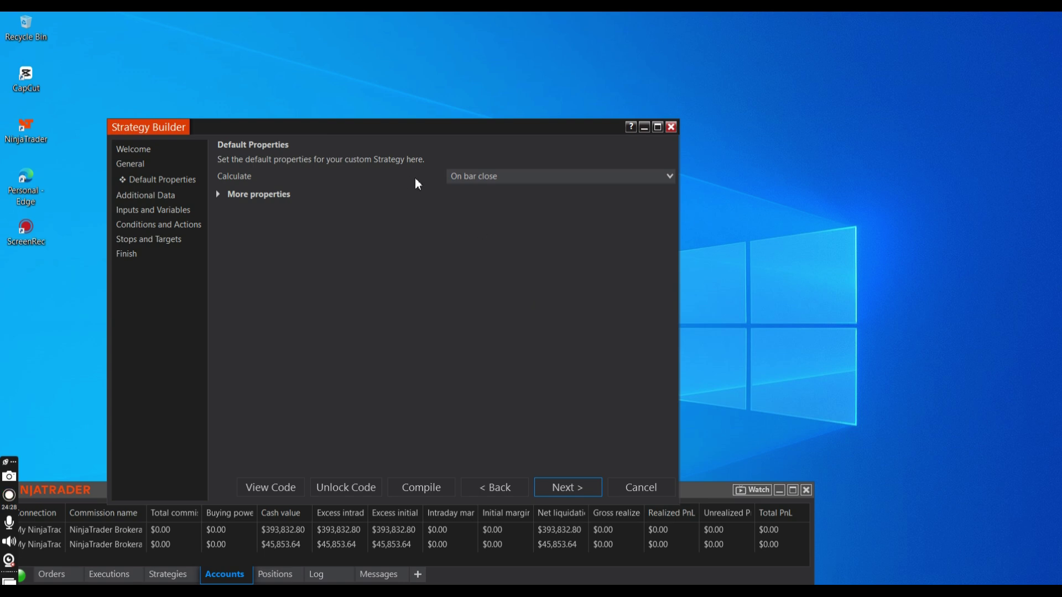
- Skip Additional Data and Inputs and Variables, and begin a new Set 1 condition
left_click(567, 487)
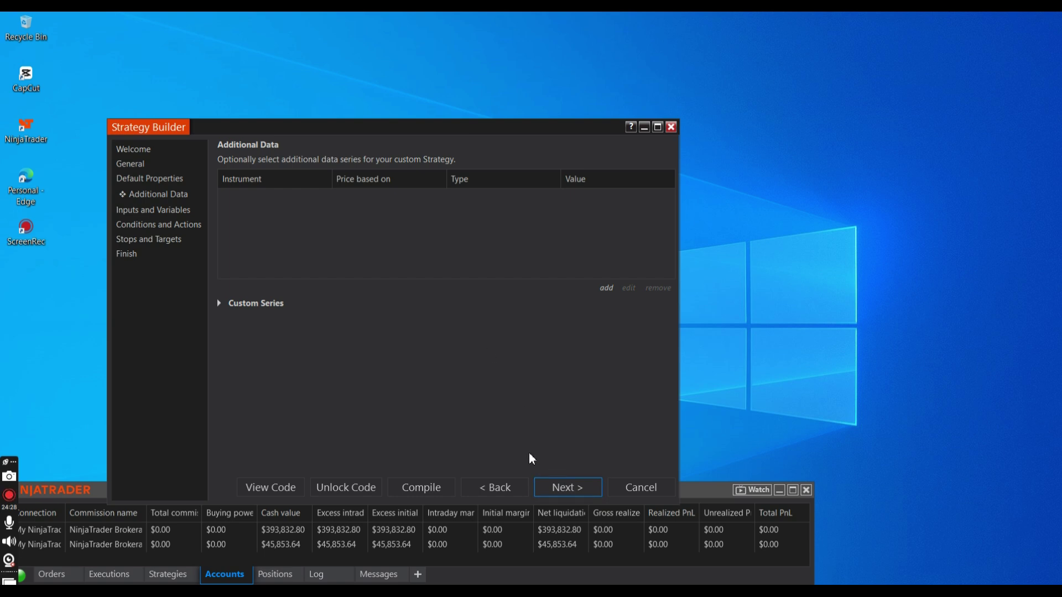
left_click(563, 489)
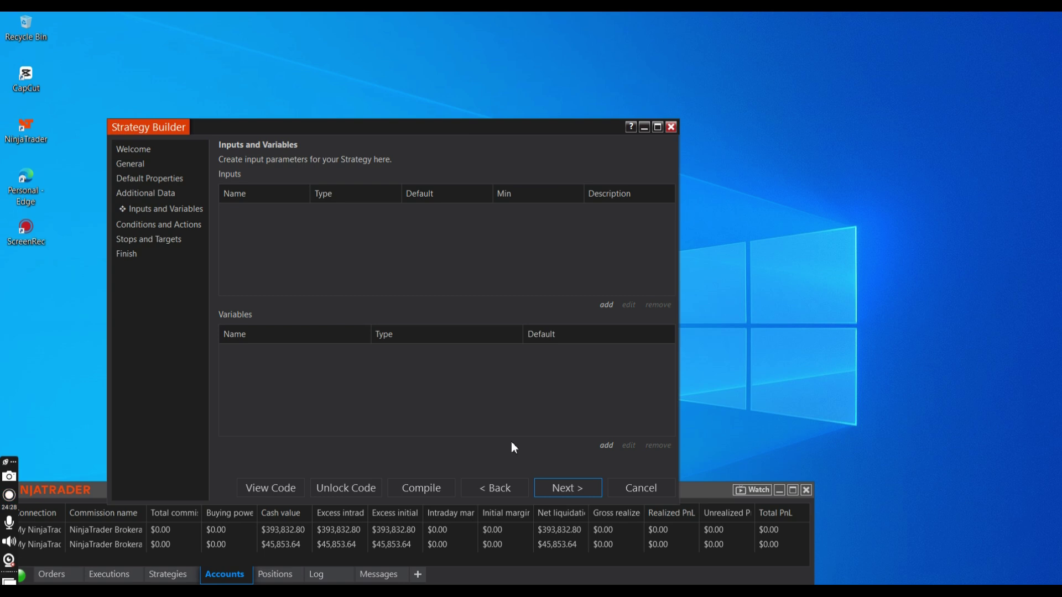
left_click(557, 493)
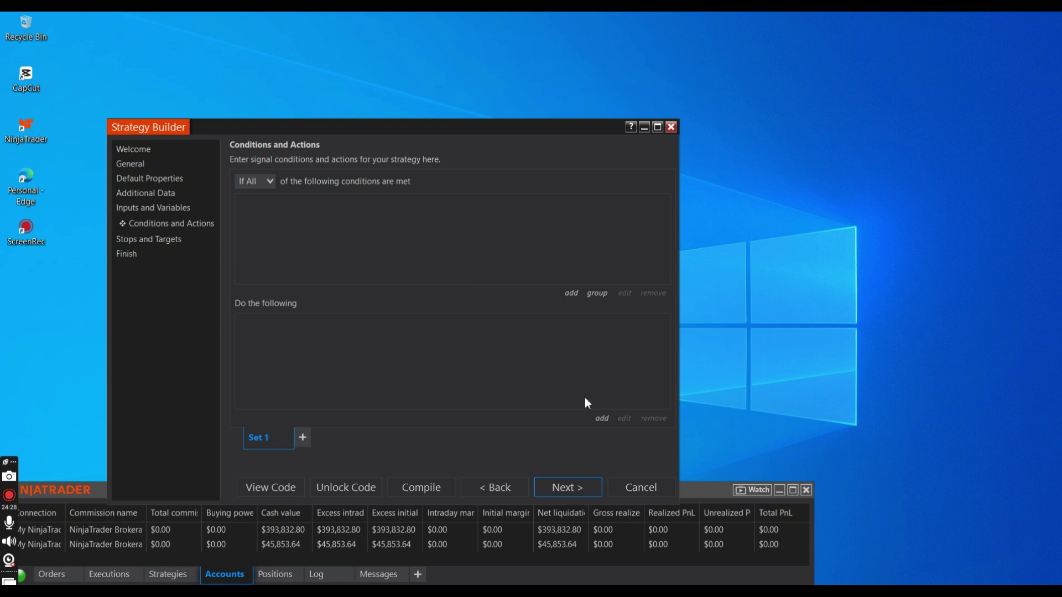
left_click(576, 298)
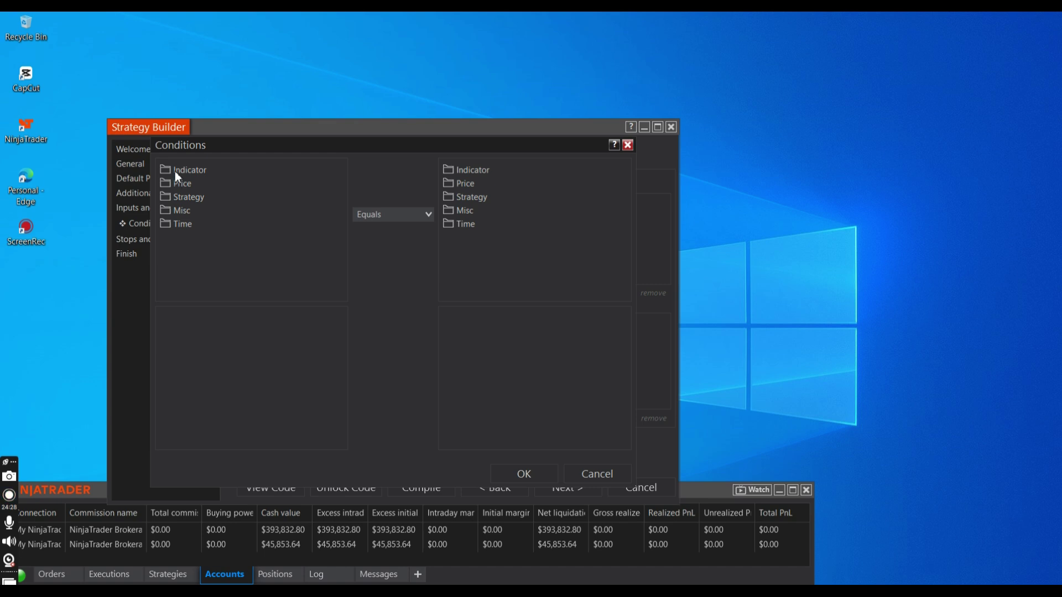
- Set the condition's left side to a 10-period EMA plotted on chart, with Cross above
left_click(175, 171)
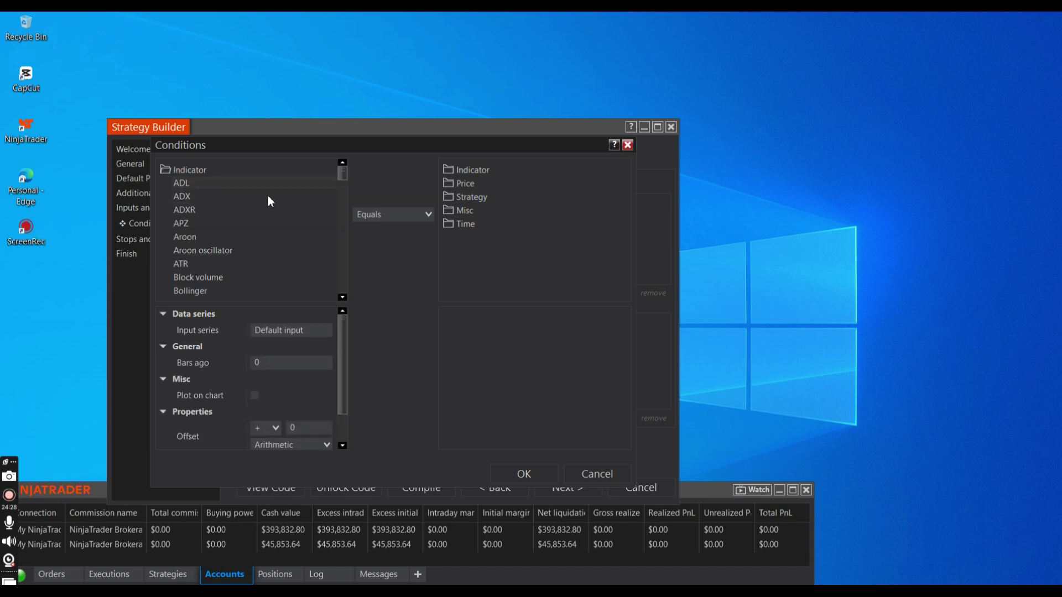
left_click_drag(343, 171, 337, 205)
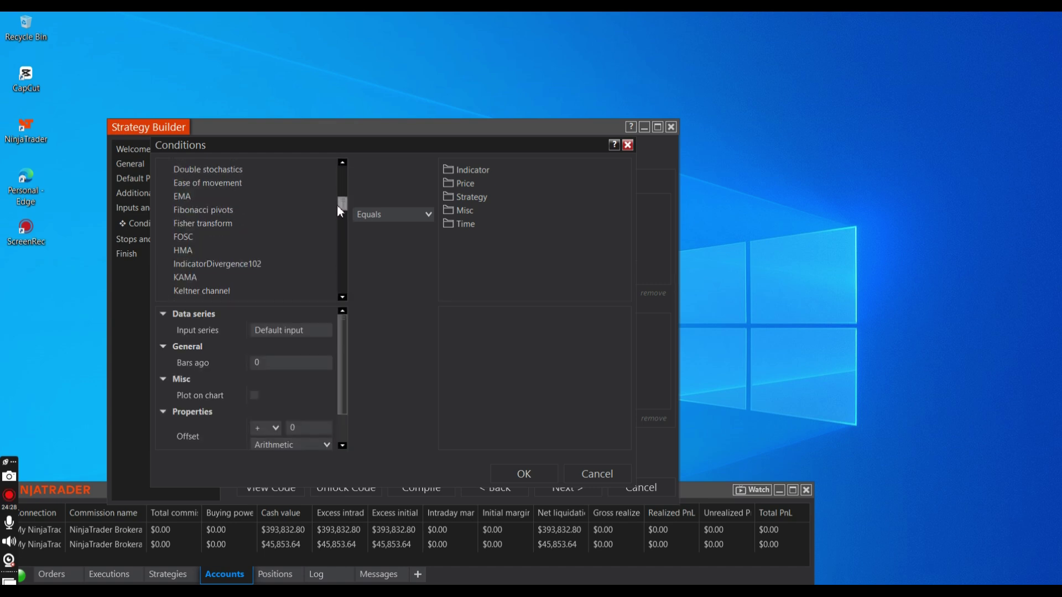
left_click(181, 196)
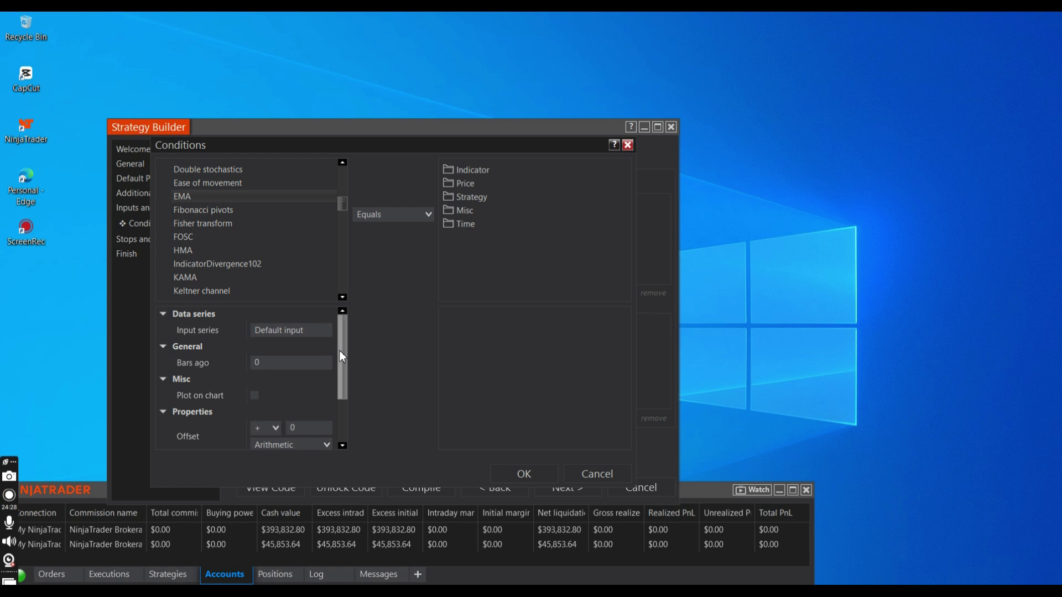
left_click_drag(341, 374, 339, 436)
left_click(250, 407)
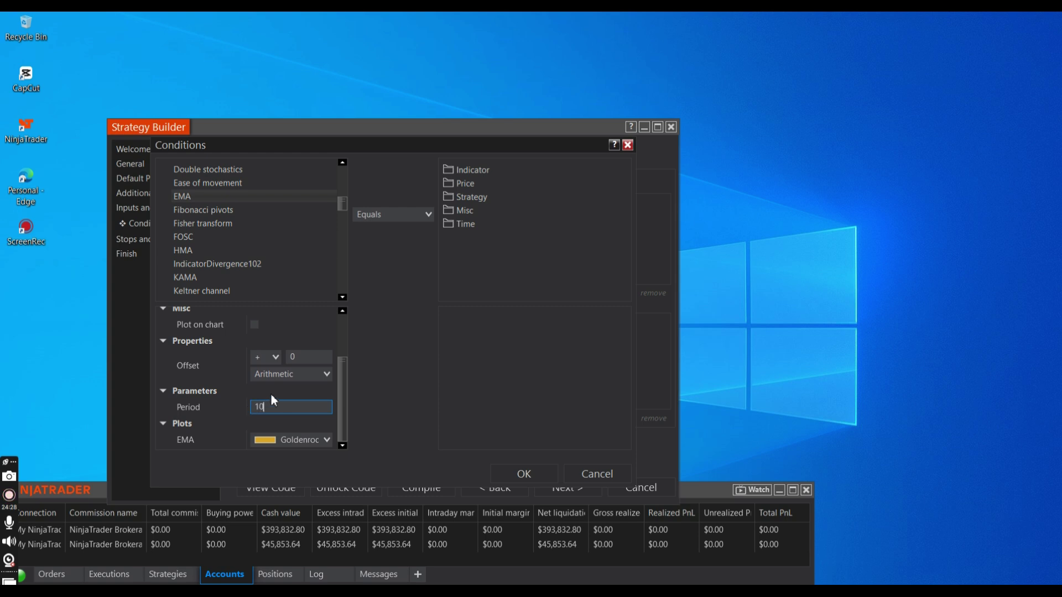
left_click(254, 325)
left_click(425, 220)
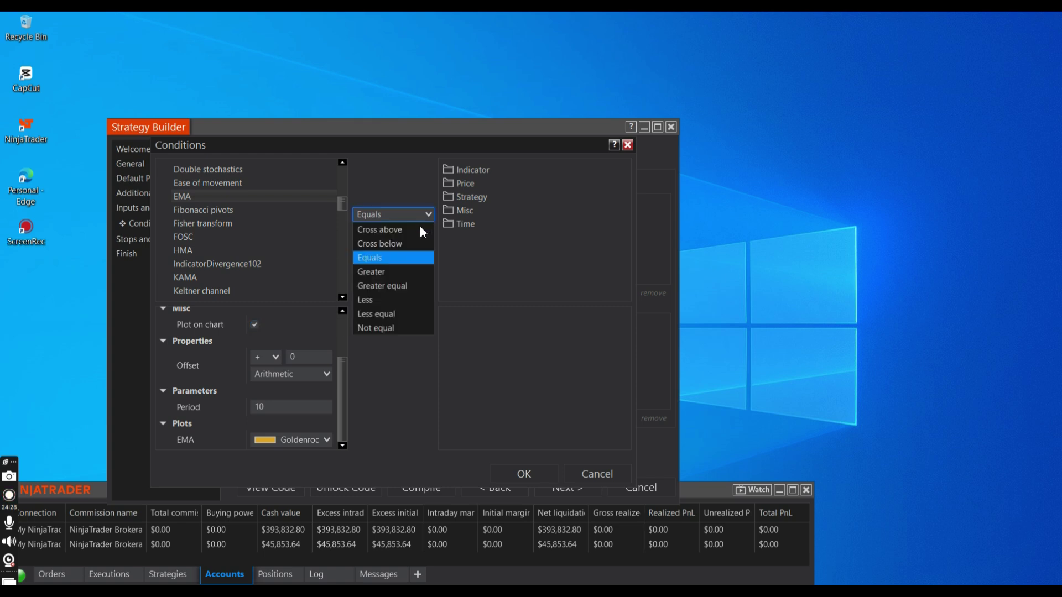
left_click(392, 233)
- Compare against a DarkOrchid 20-period EMA plotted on chart, save it, and return to ChatGPT
left_click(452, 169)
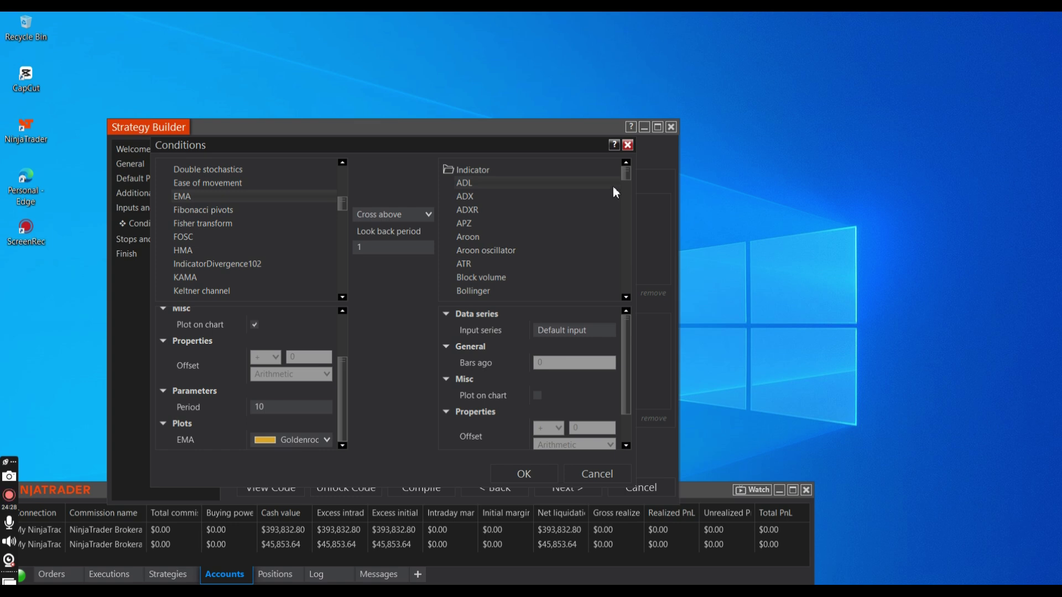
left_click_drag(625, 173, 624, 200)
left_click(463, 260)
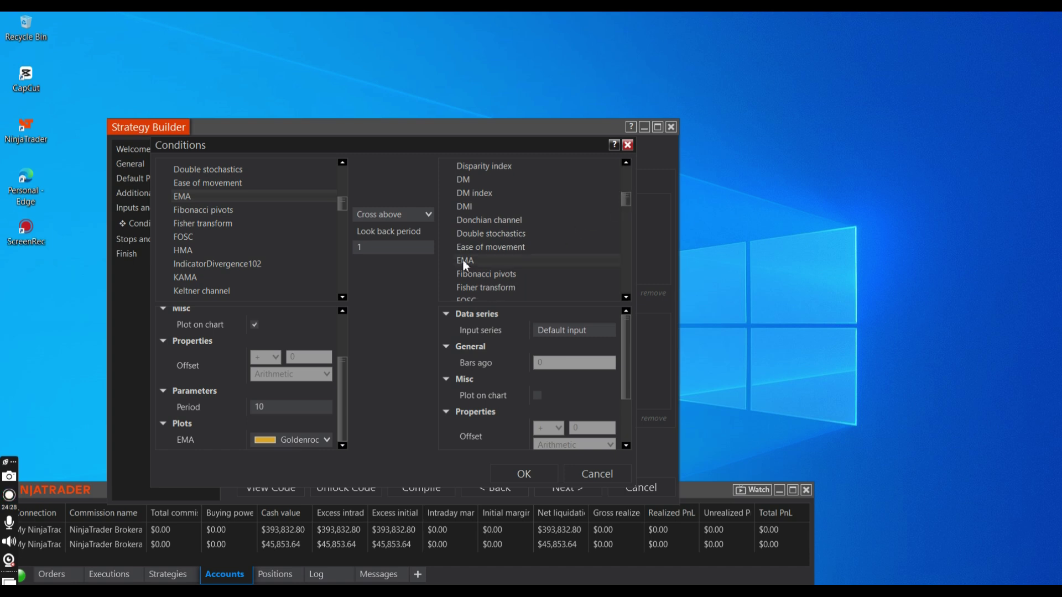
left_click_drag(629, 382, 623, 430)
left_click(533, 407)
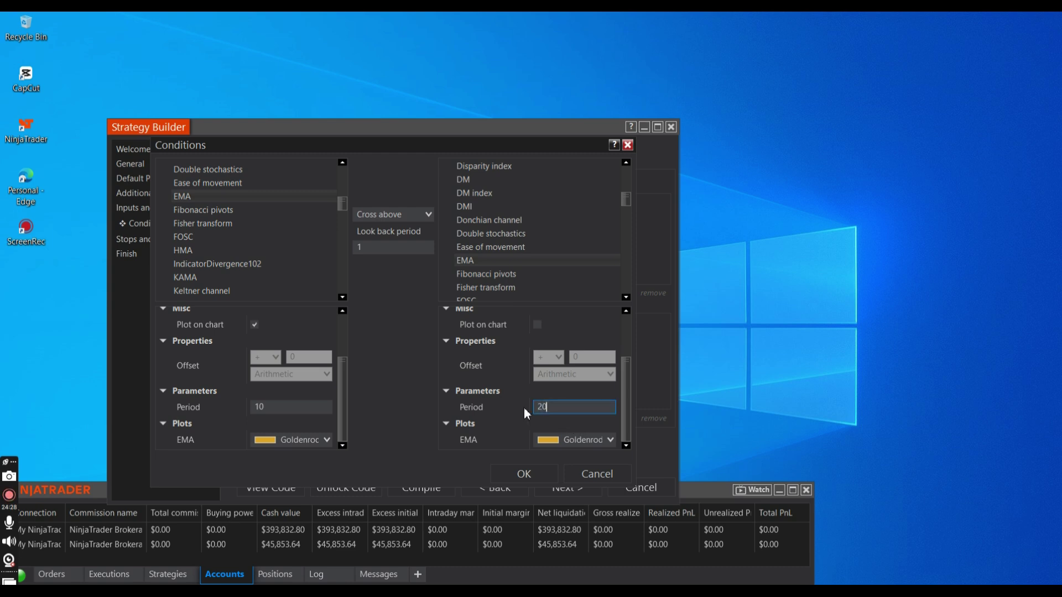
left_click(610, 442)
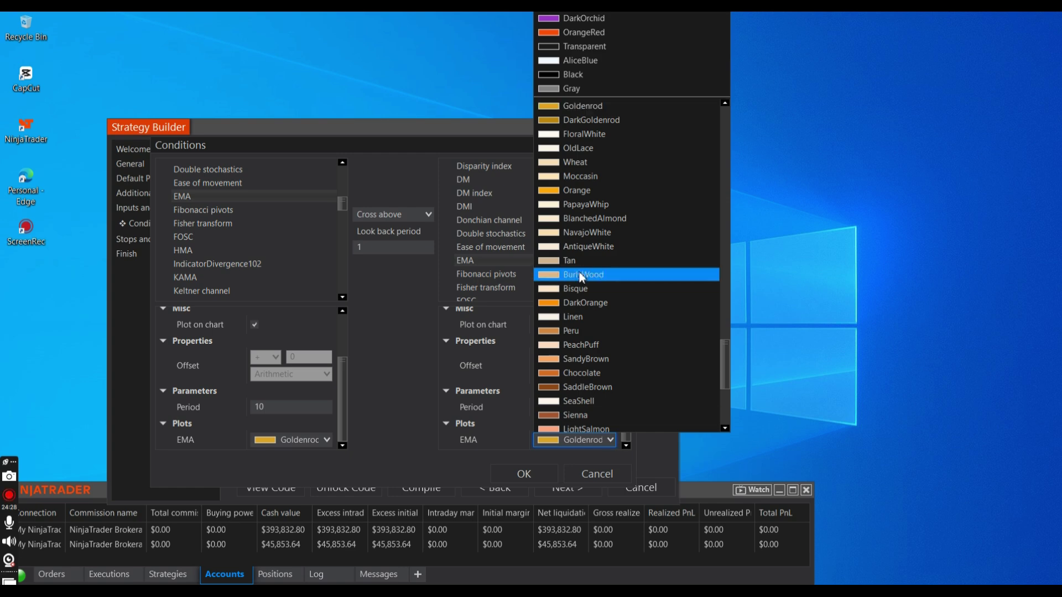
left_click(558, 20)
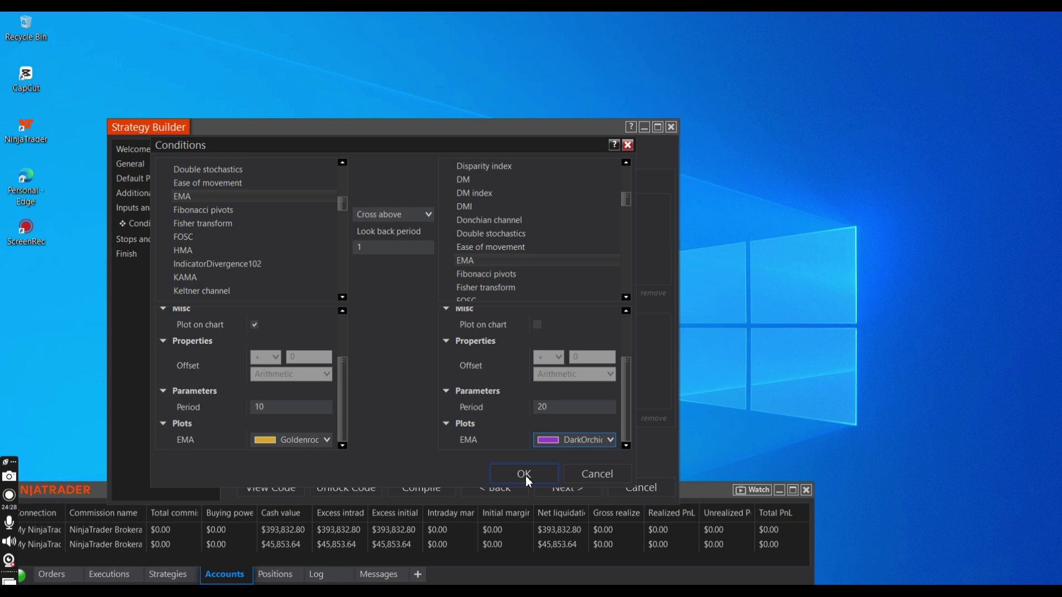
left_click(538, 324)
left_click(520, 477)
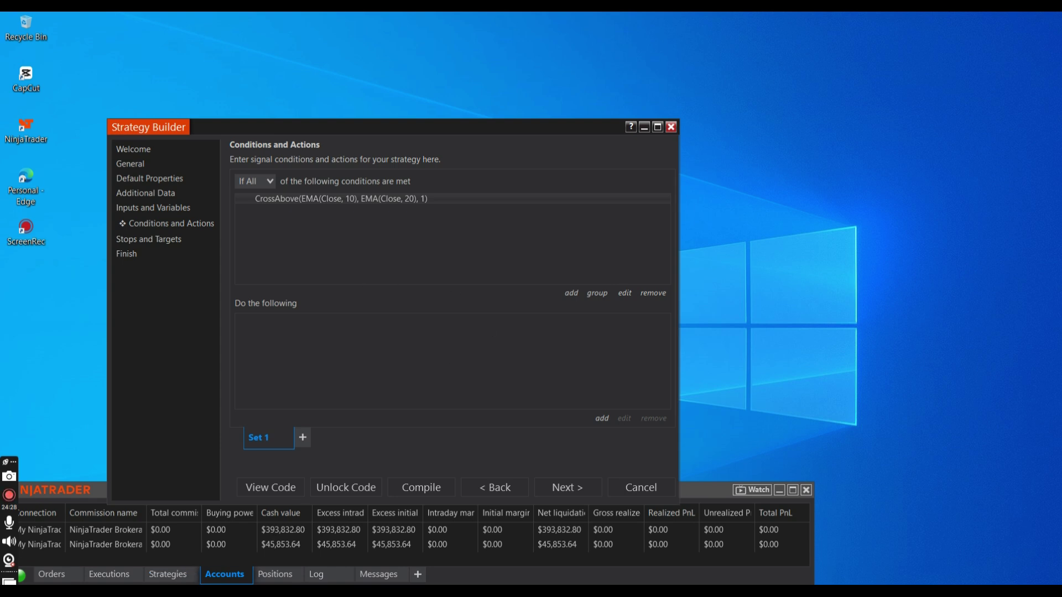
mouse_move(119, 591)
left_click(119, 545)
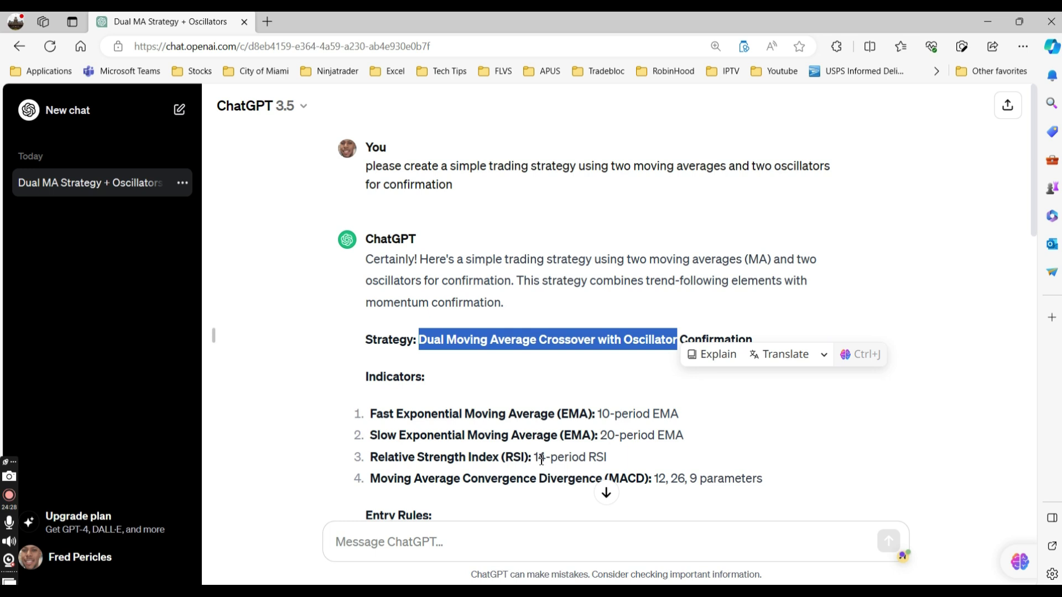
- Review ChatGPT's entry rules, minimize Edge, and start another Set 1 condition
scroll(1036, 246, "down", 1)
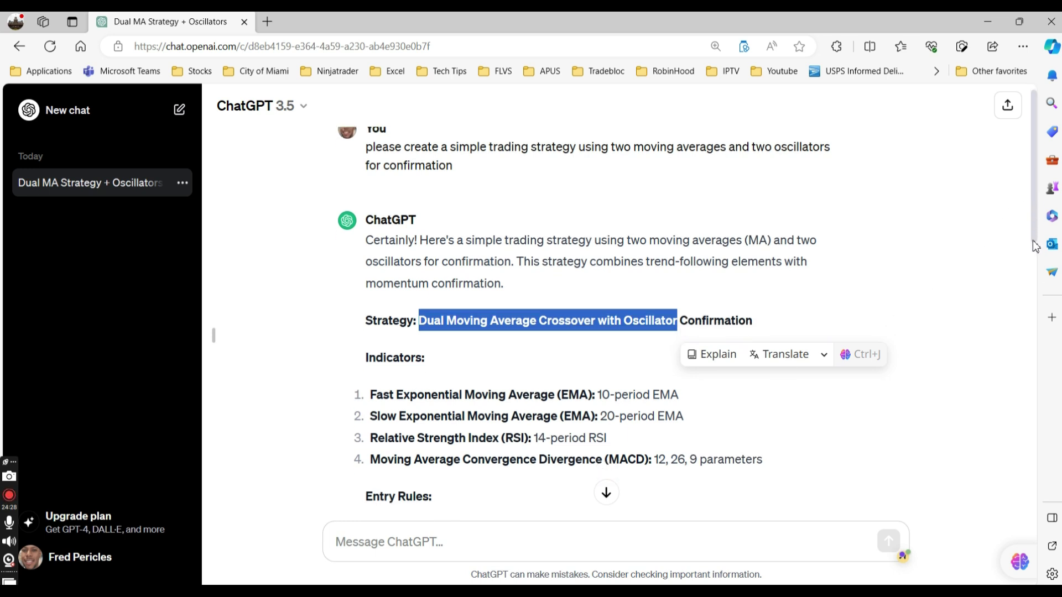
scroll(1030, 271, "down", 4)
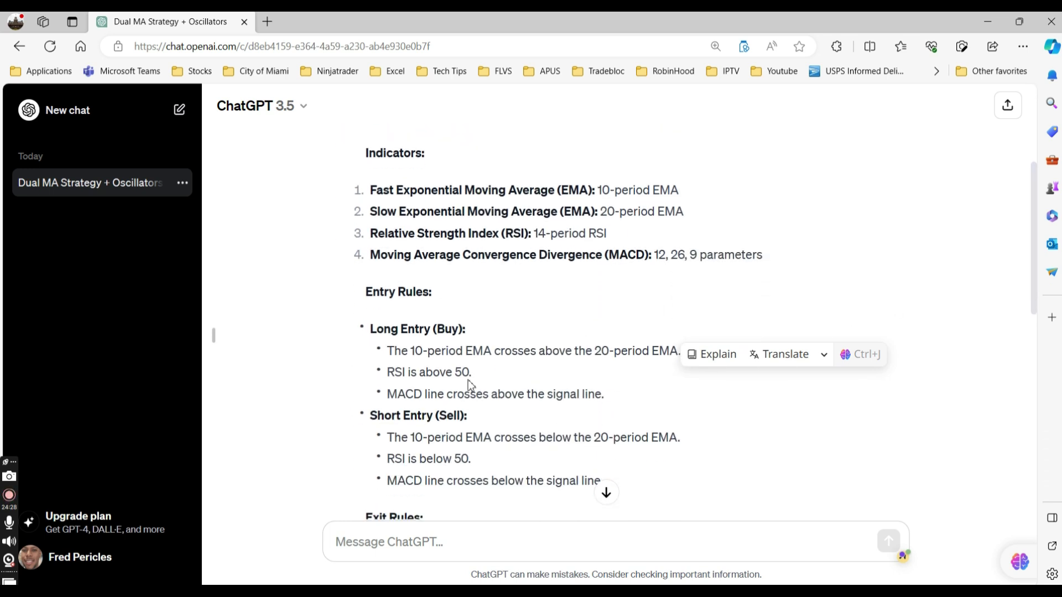
left_click(988, 21)
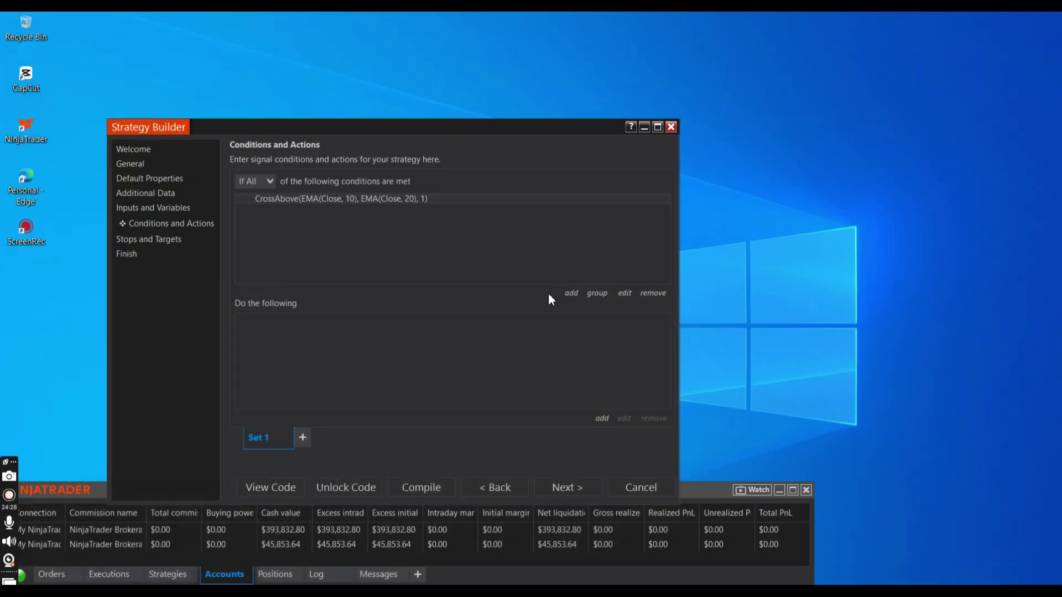
left_click(571, 294)
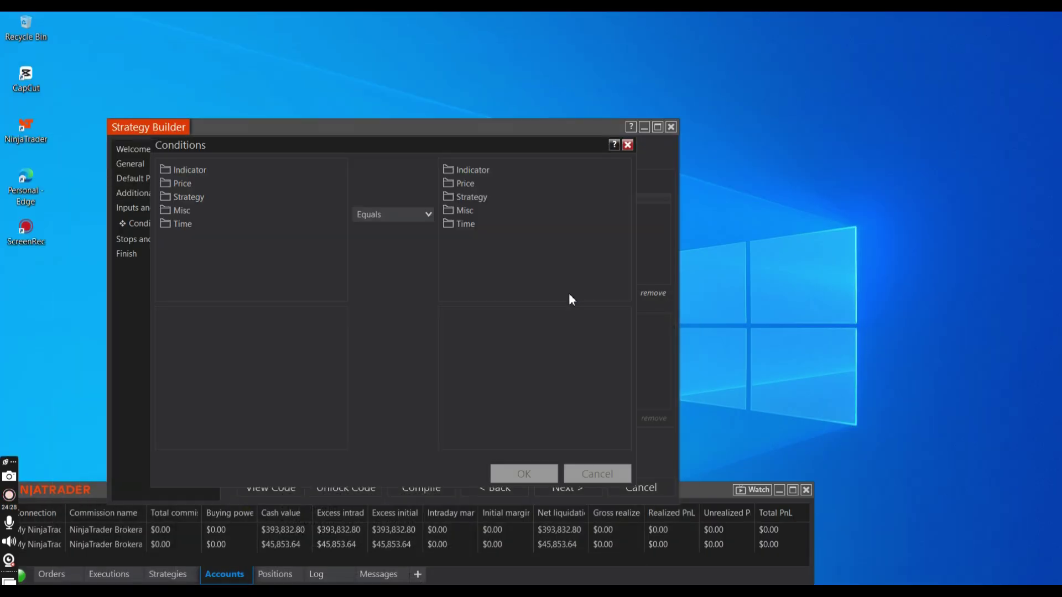
- Set the new condition's left side to RSI with a Greater operator
double_click(190, 174)
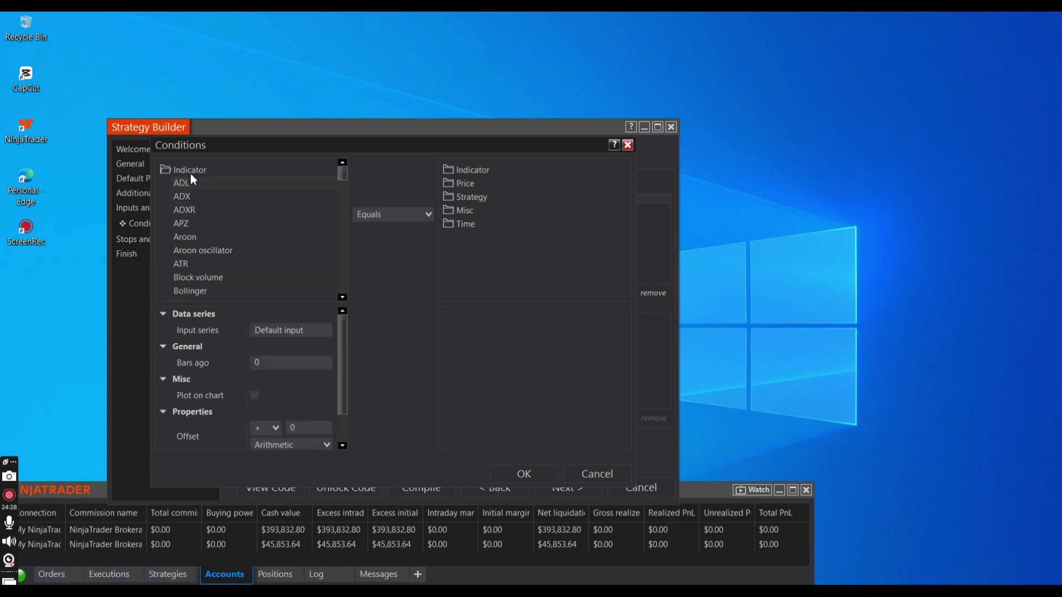
left_click_drag(343, 181, 343, 247)
left_click(178, 260)
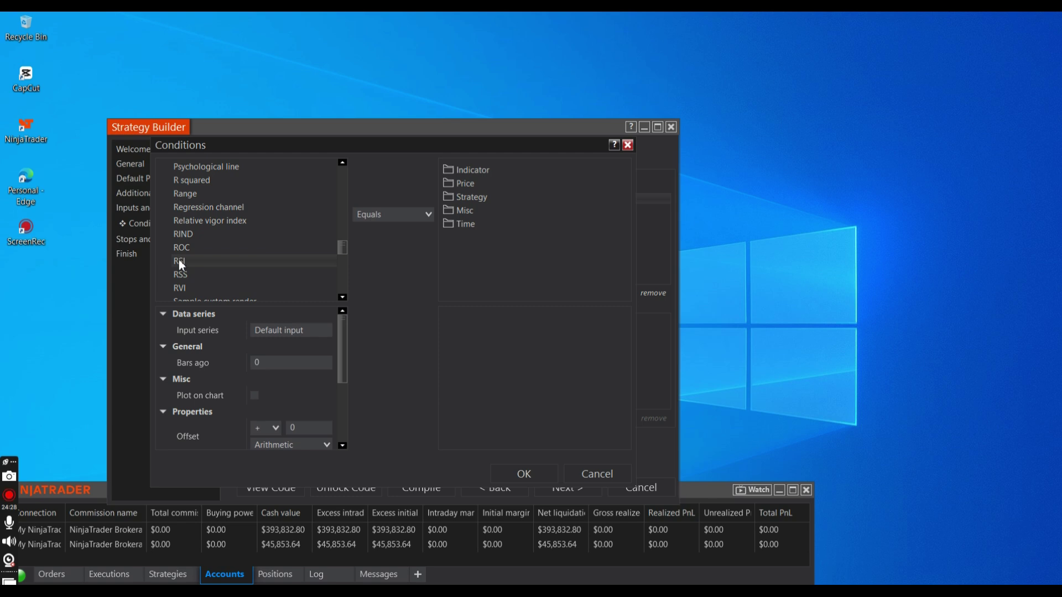
scroll(339, 389, "down", 3)
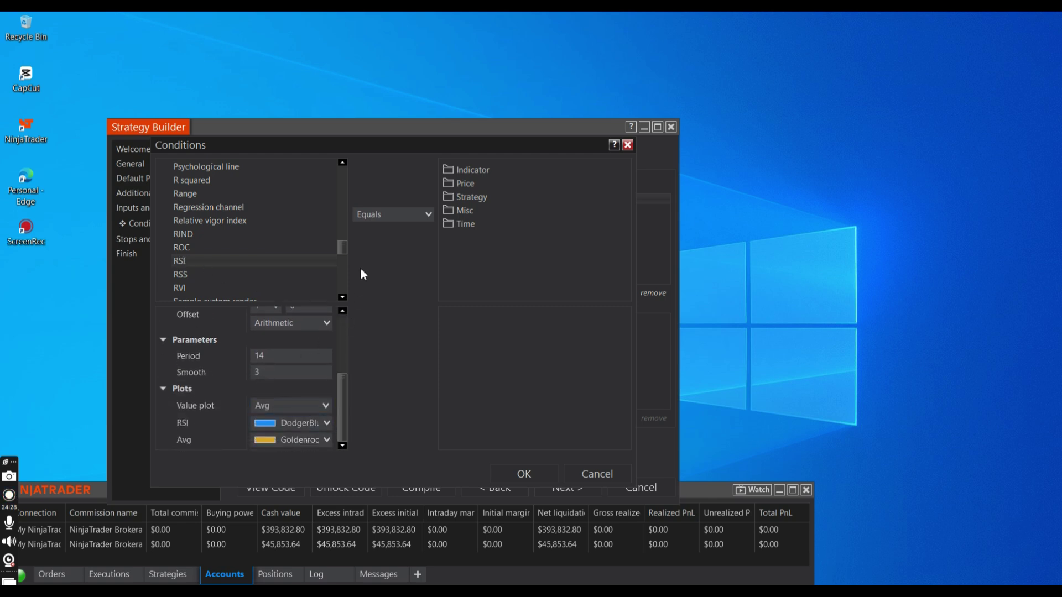
left_click(419, 220)
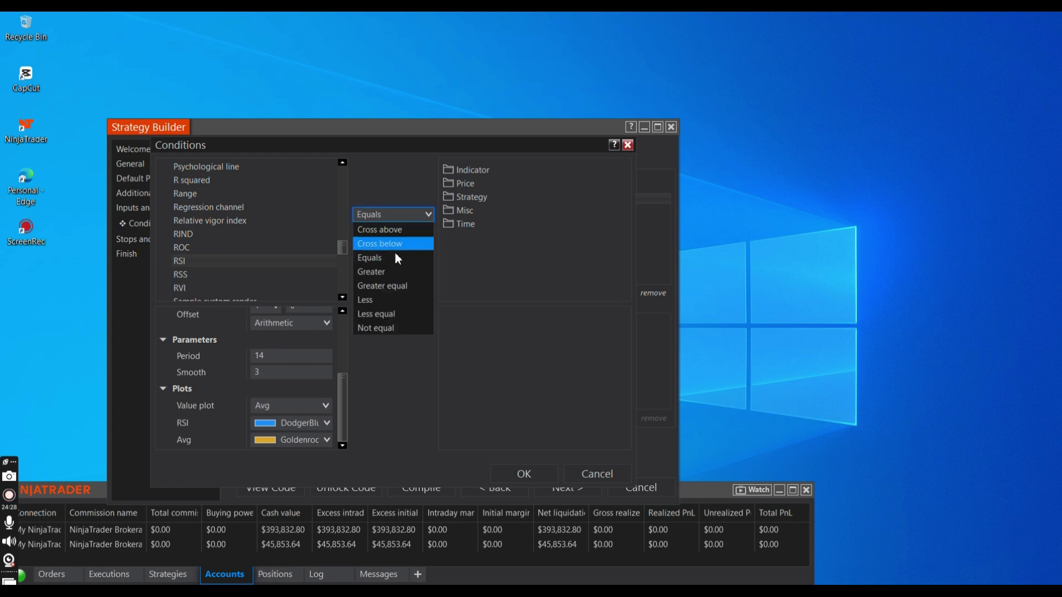
left_click(386, 272)
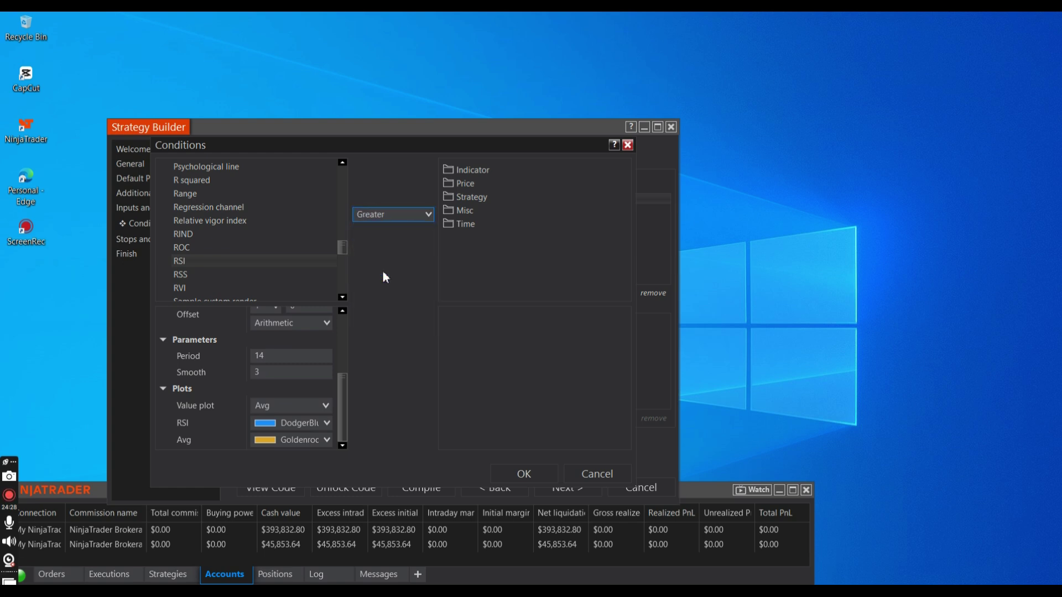
- Compare RSI against numeric value 50, plot RSI on the chart, and save the condition
left_click(449, 211)
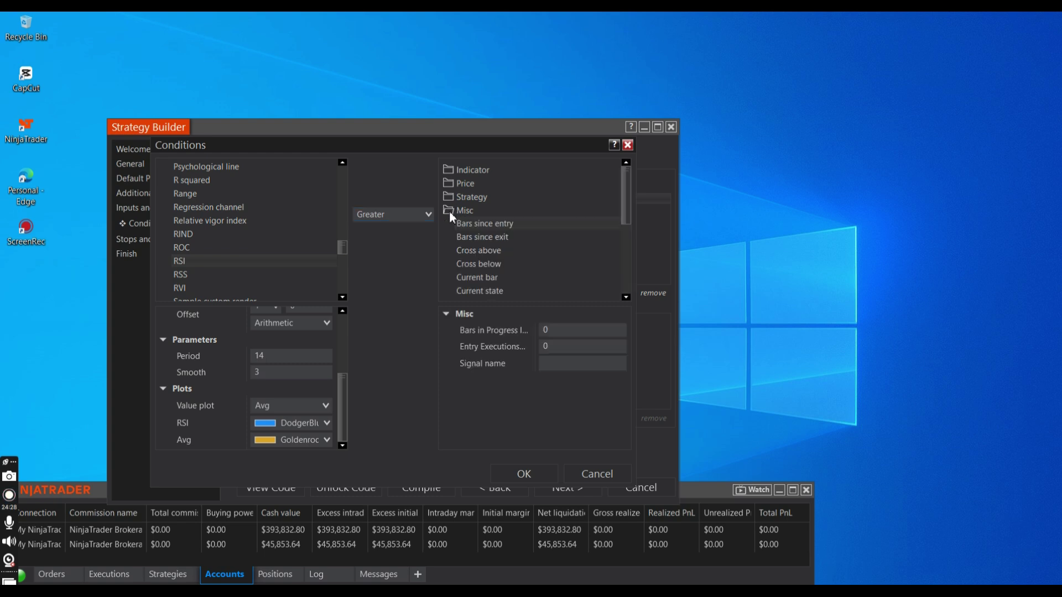
left_click_drag(624, 193, 611, 252)
left_click(493, 264)
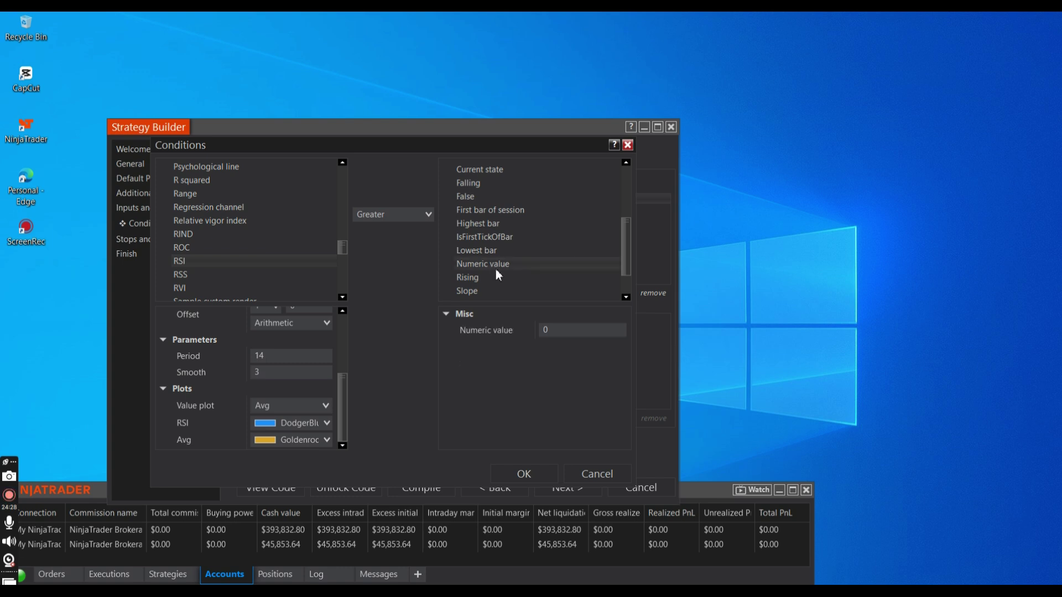
left_click(537, 330)
left_click_drag(341, 393, 341, 348)
scroll(312, 354, "up", 2)
left_click(255, 382)
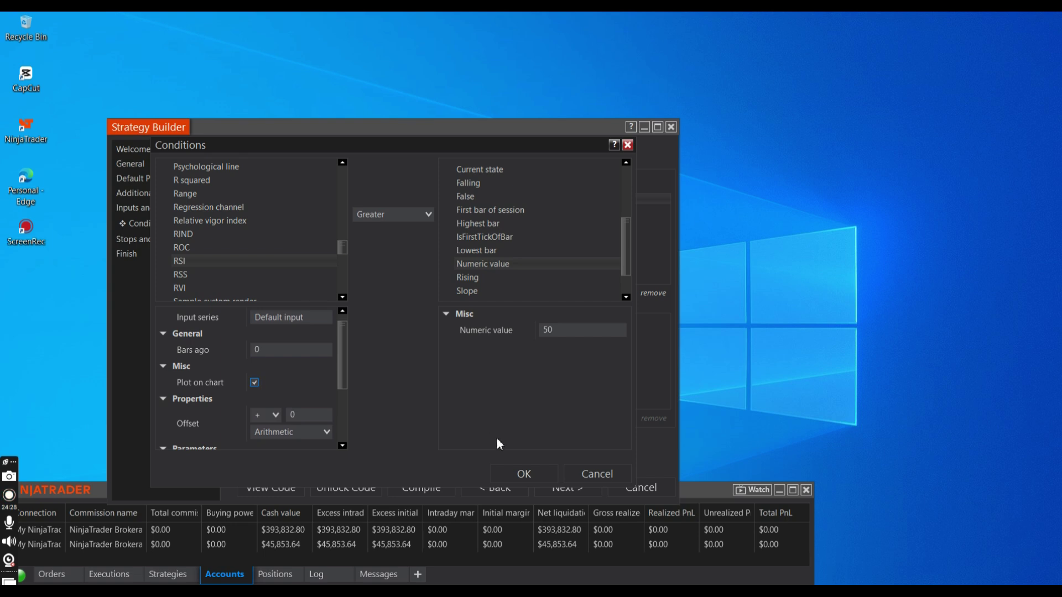
left_click(516, 475)
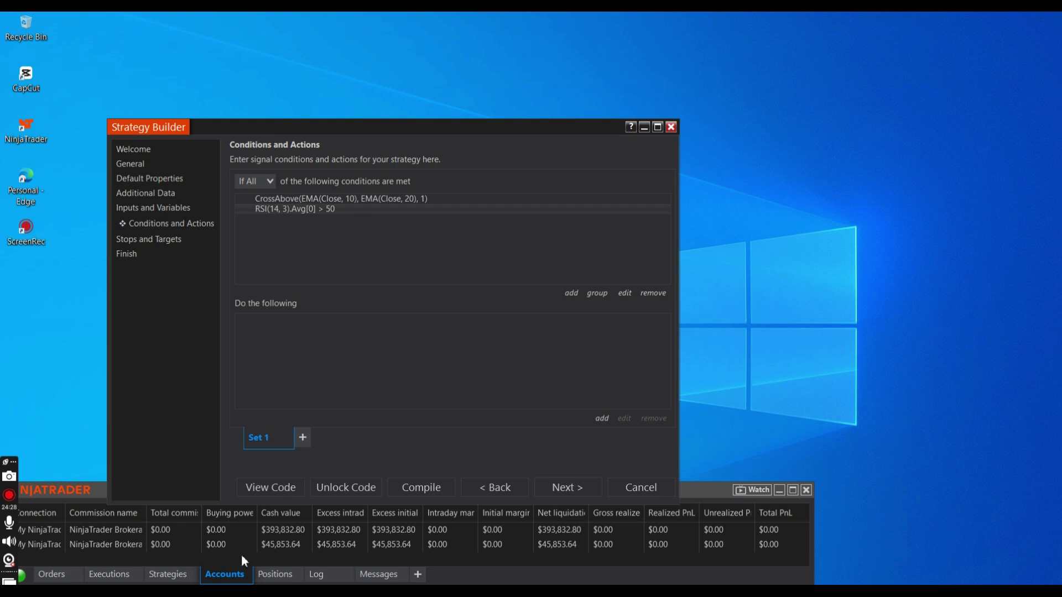
key("alt+Tab")
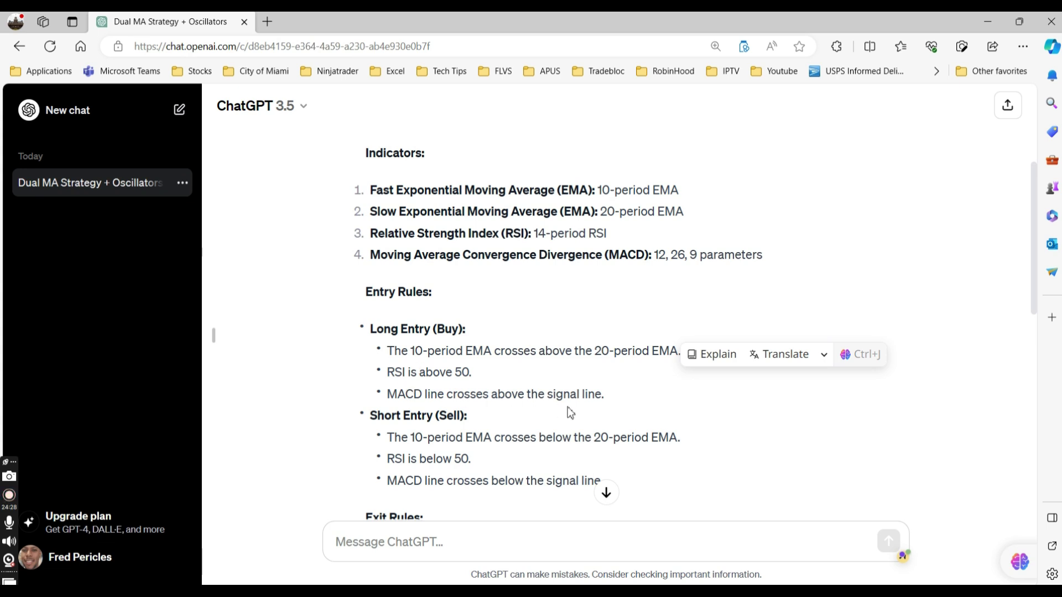
left_click(988, 21)
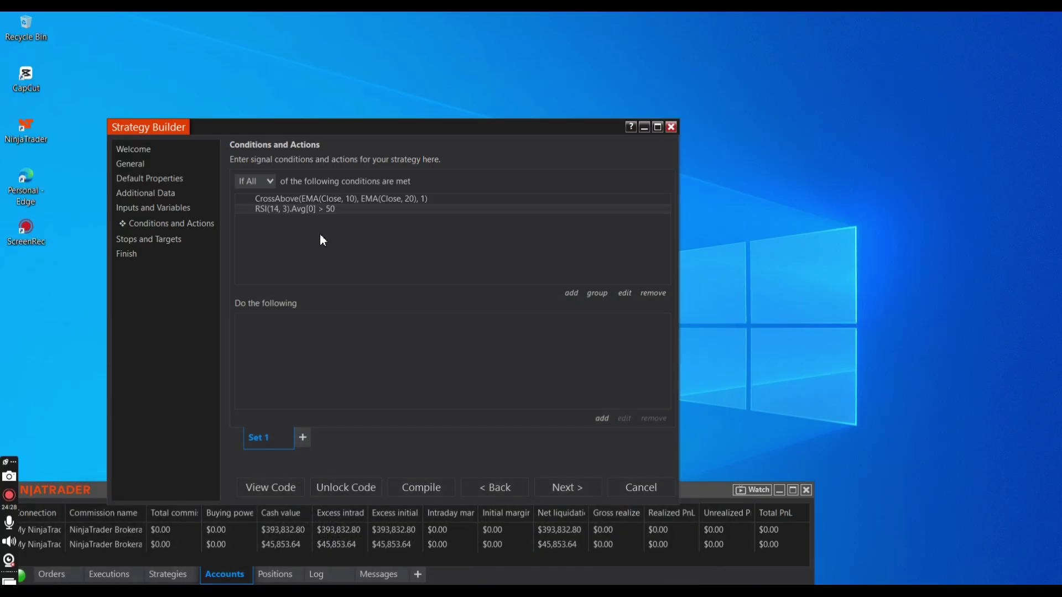
- Add a third condition with MACD (12, 26, 9) on the left, set to Cross above
left_click(572, 294)
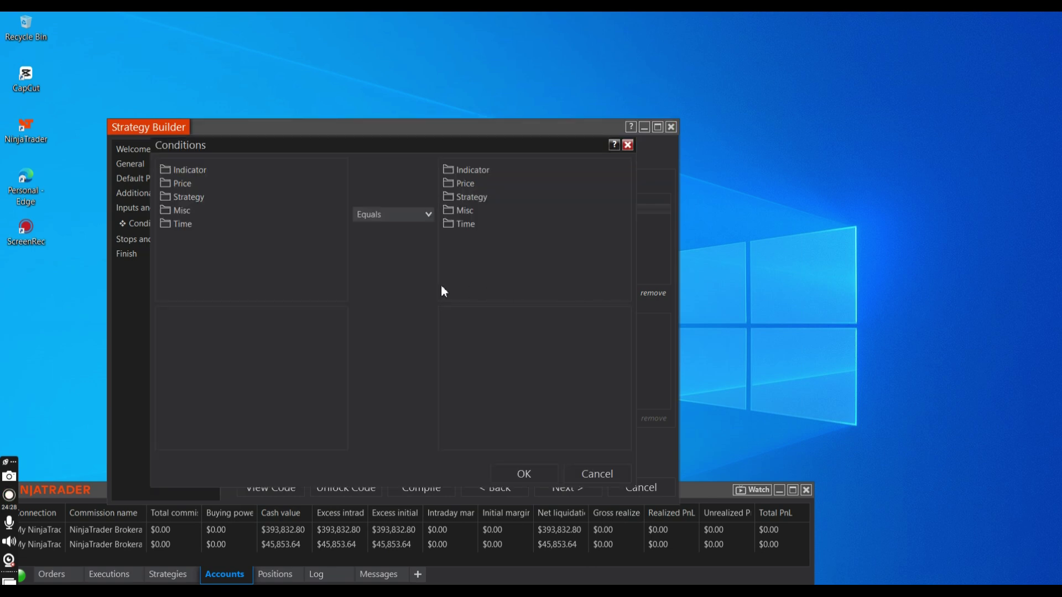
left_click(178, 171)
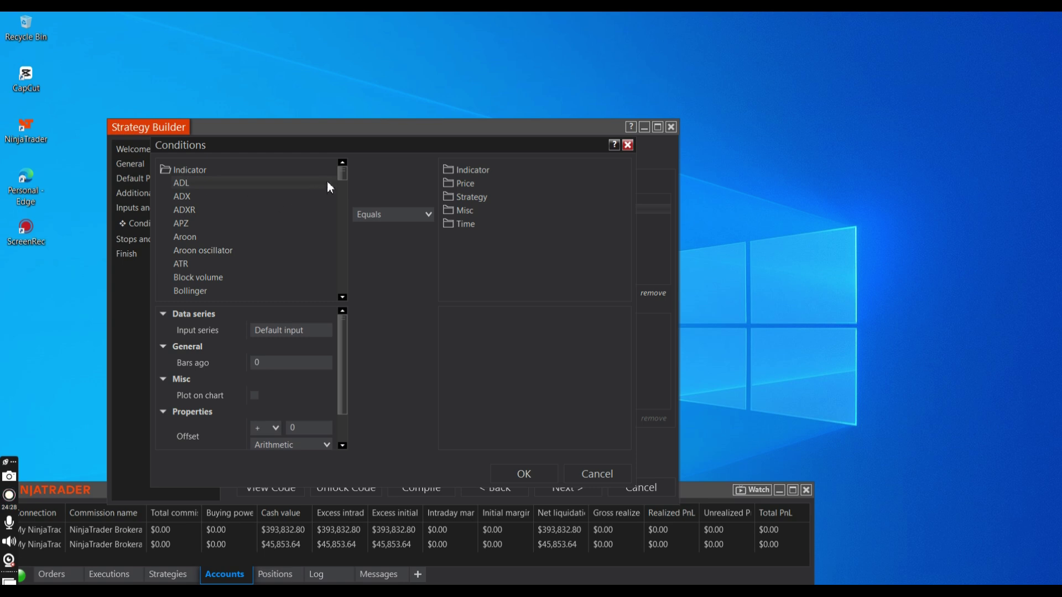
scroll(335, 225, "down", 3)
scroll(342, 211, "down", 12)
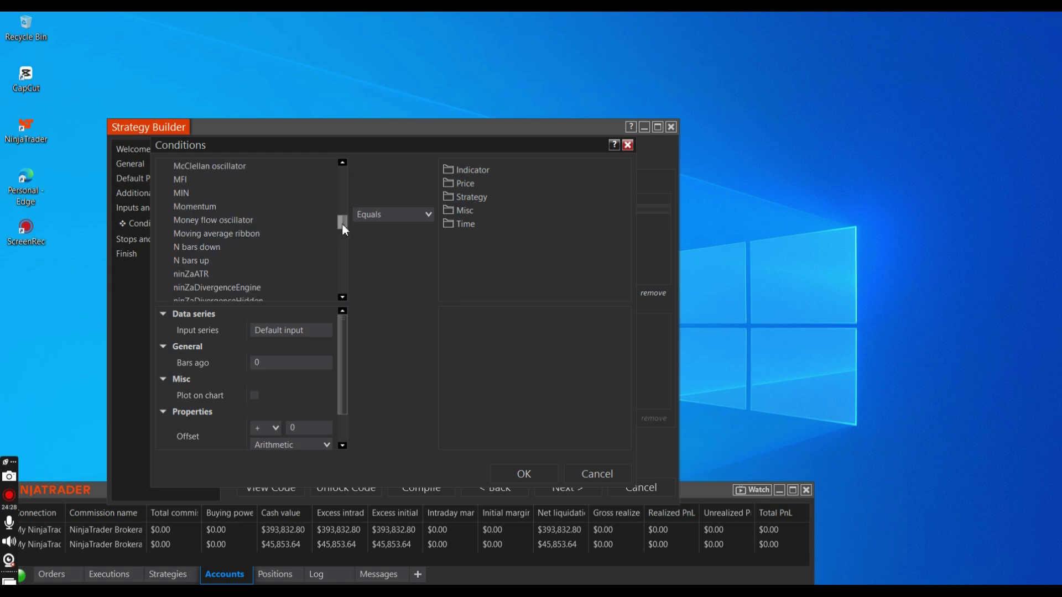
left_click_drag(341, 221, 343, 215)
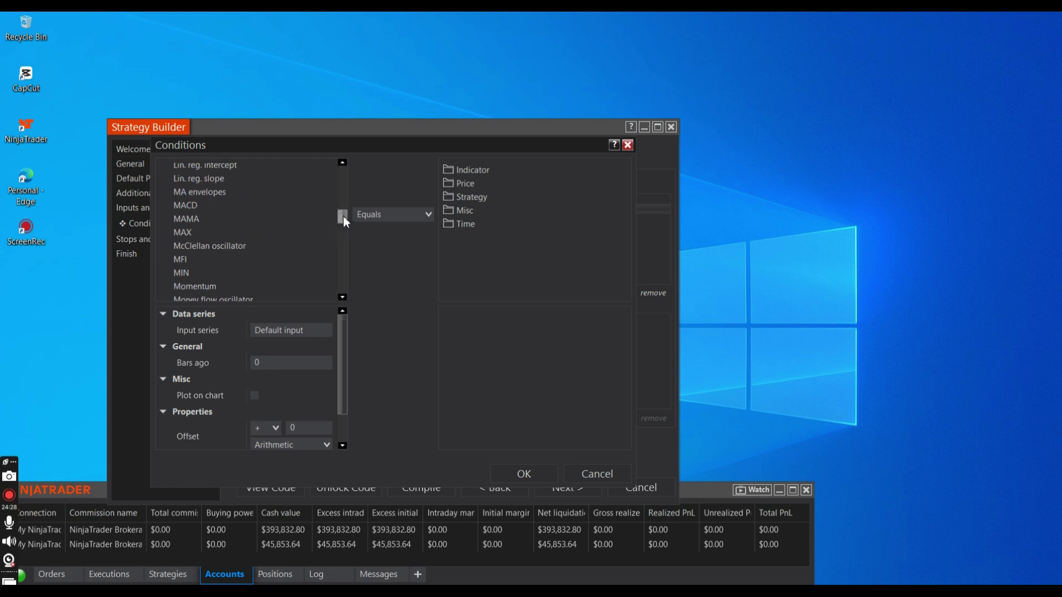
left_click(186, 205)
left_click(410, 218)
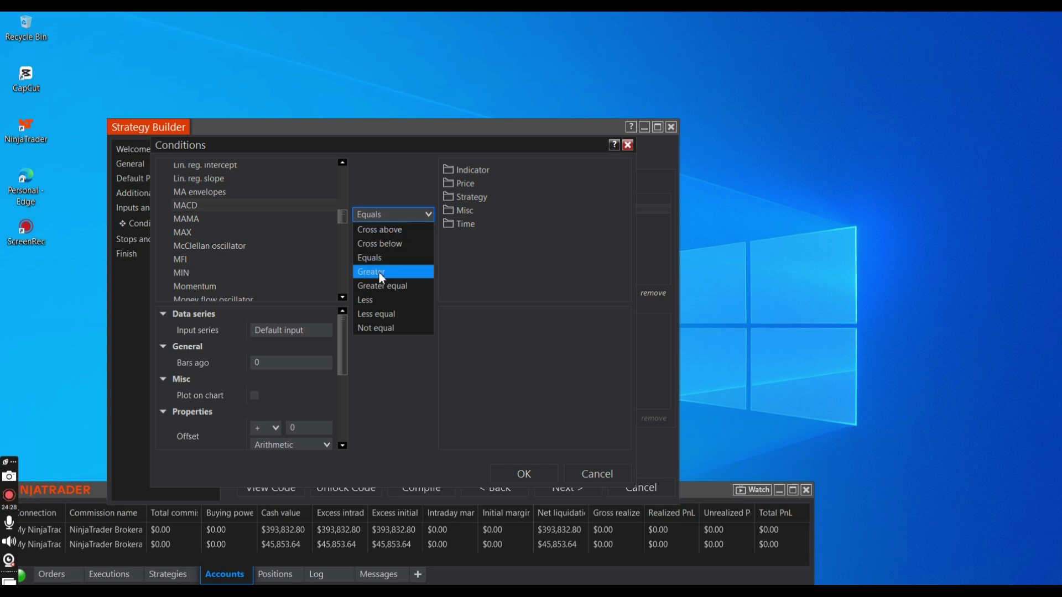
left_click(394, 234)
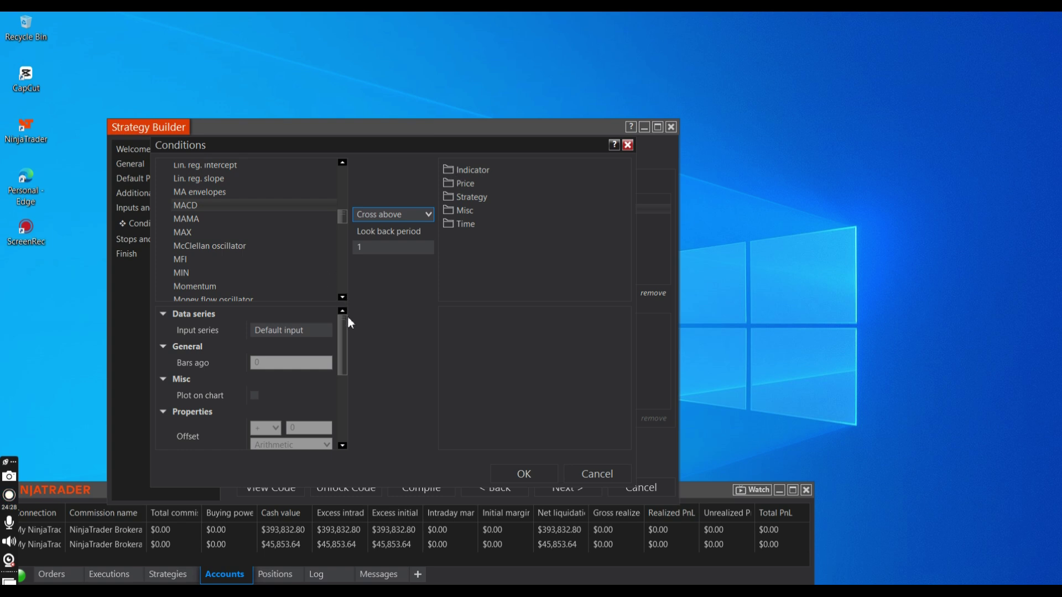
- Use the MACD line as the value plot and list indicators for the right side
left_click_drag(343, 333, 339, 408)
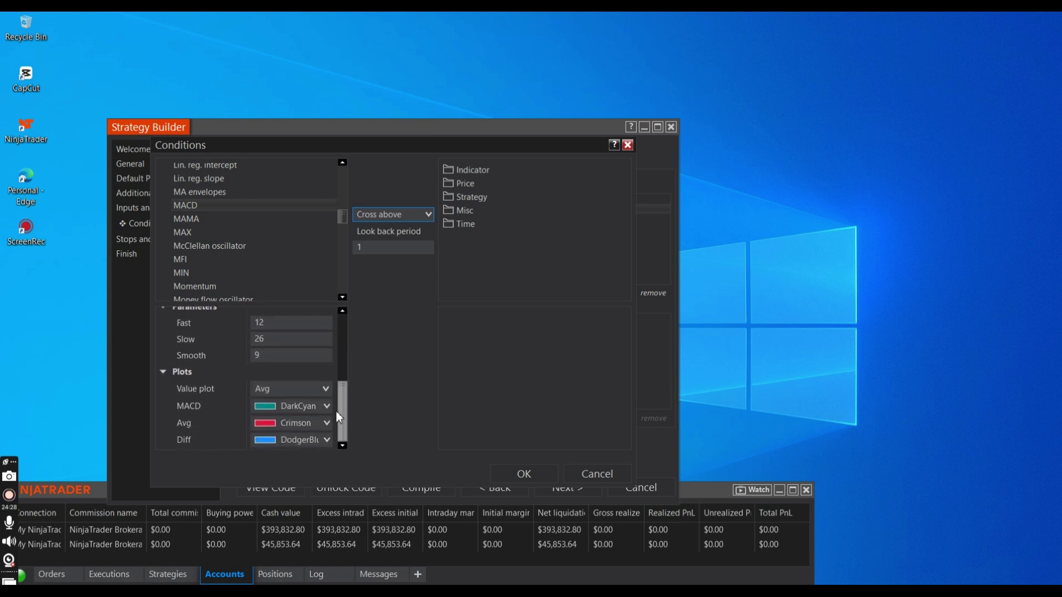
left_click(327, 396)
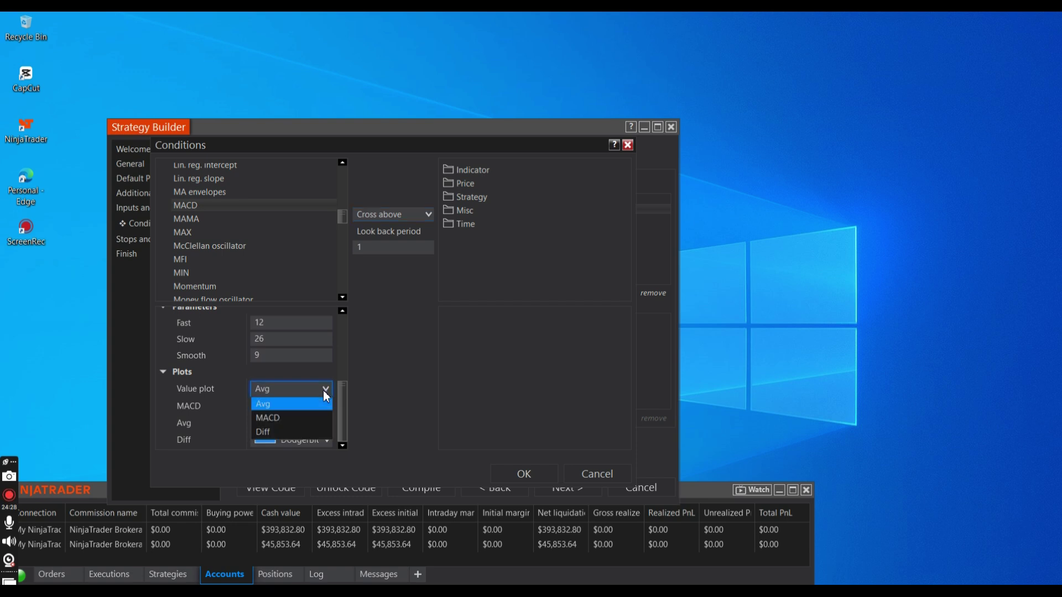
left_click(273, 420)
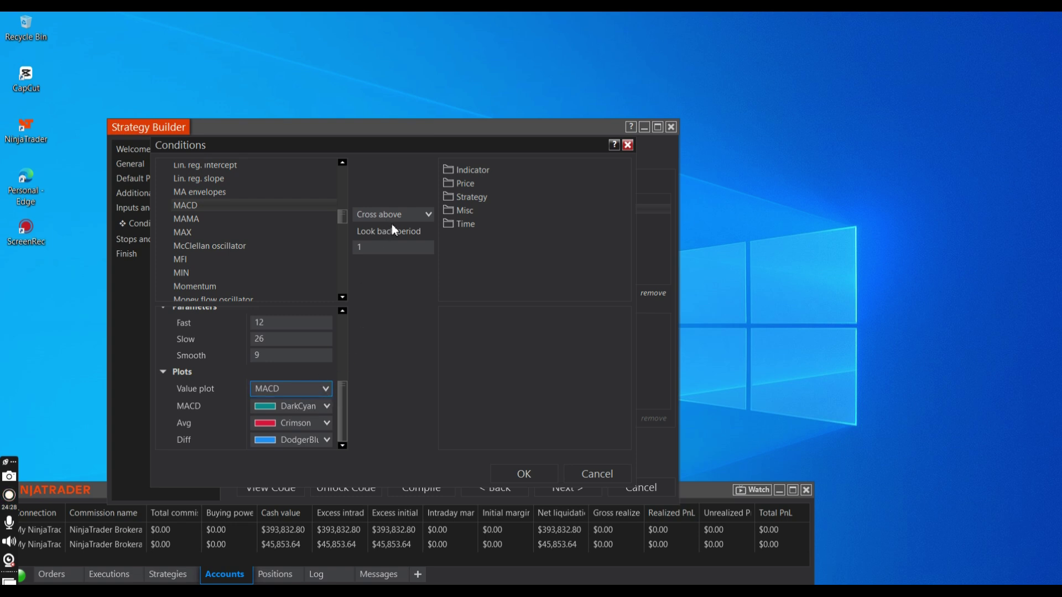
left_click(451, 170)
- Add a condition that MACD(12, 26, 9) crosses above its Avg signal line, plotted on the chart
left_click_drag(625, 177, 624, 222)
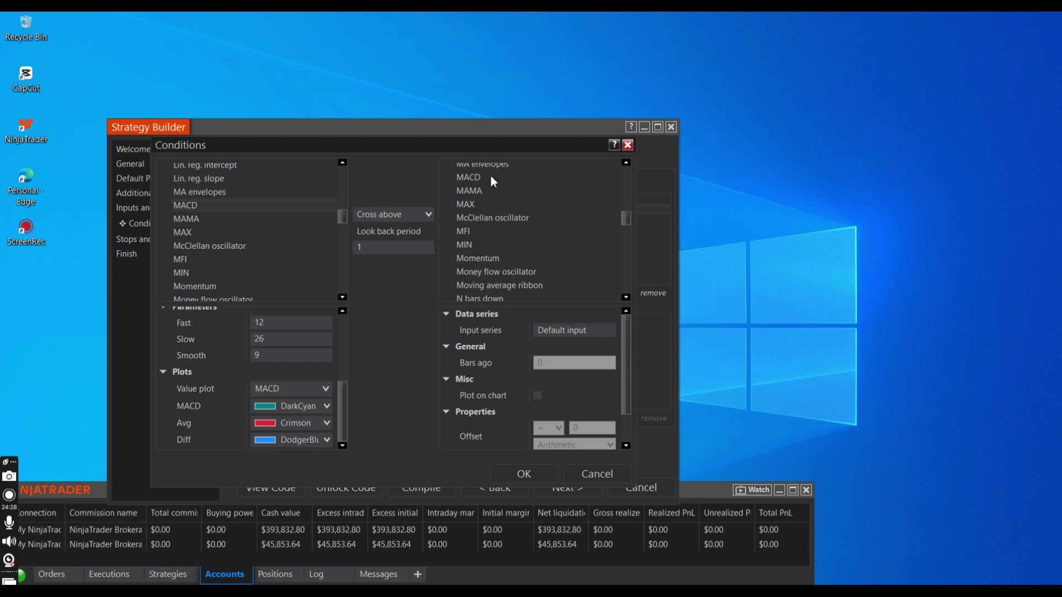
left_click(471, 177)
left_click_drag(626, 335, 617, 411)
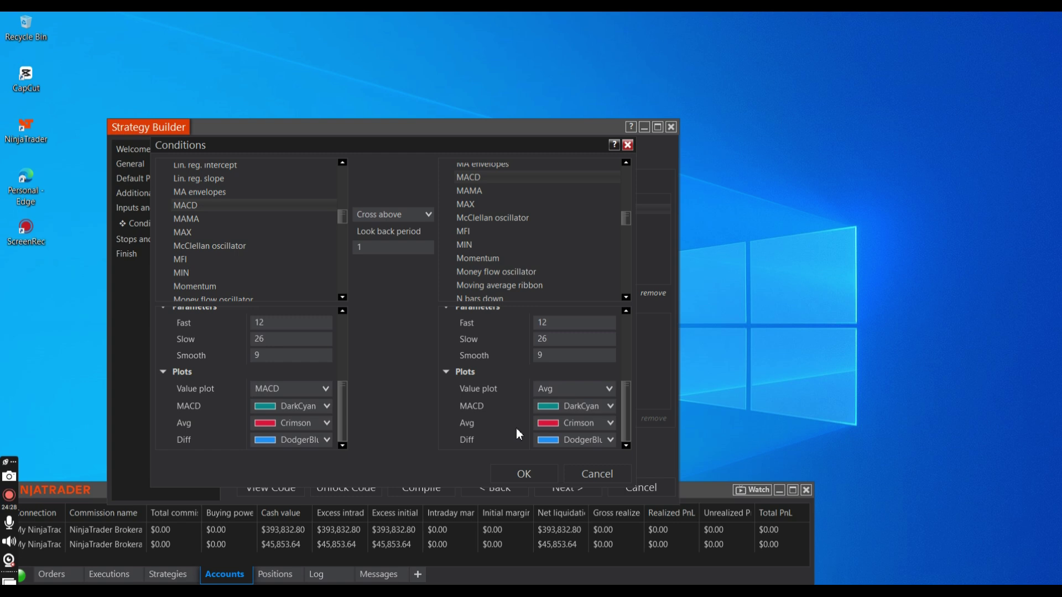
left_click_drag(626, 398, 628, 339)
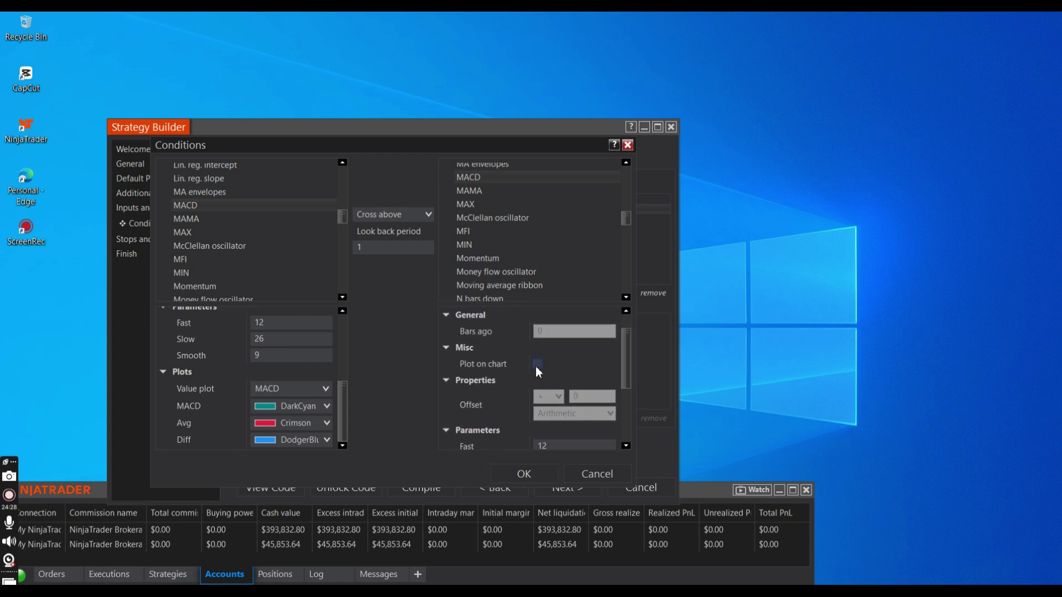
left_click_drag(344, 425, 341, 379)
left_click(254, 345)
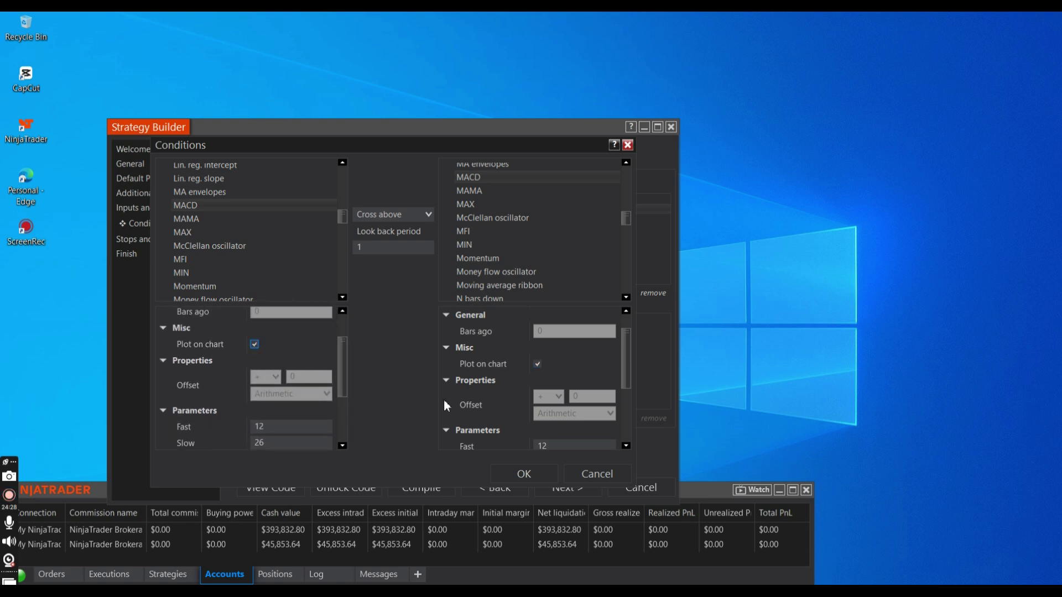
left_click(523, 474)
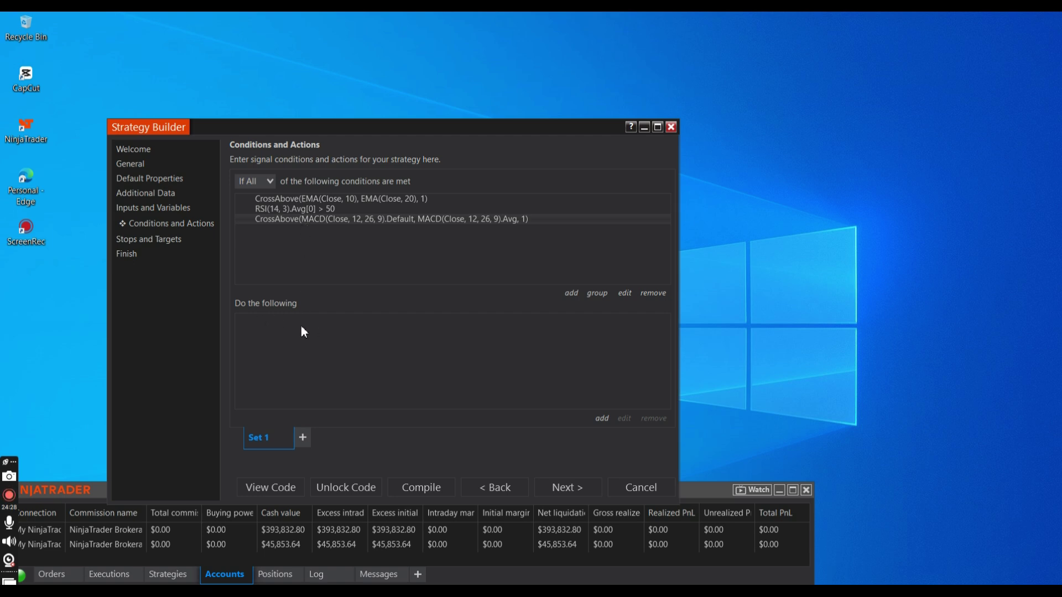
- Add an Enter long position action with the default quantity to Set 1
left_click(601, 422)
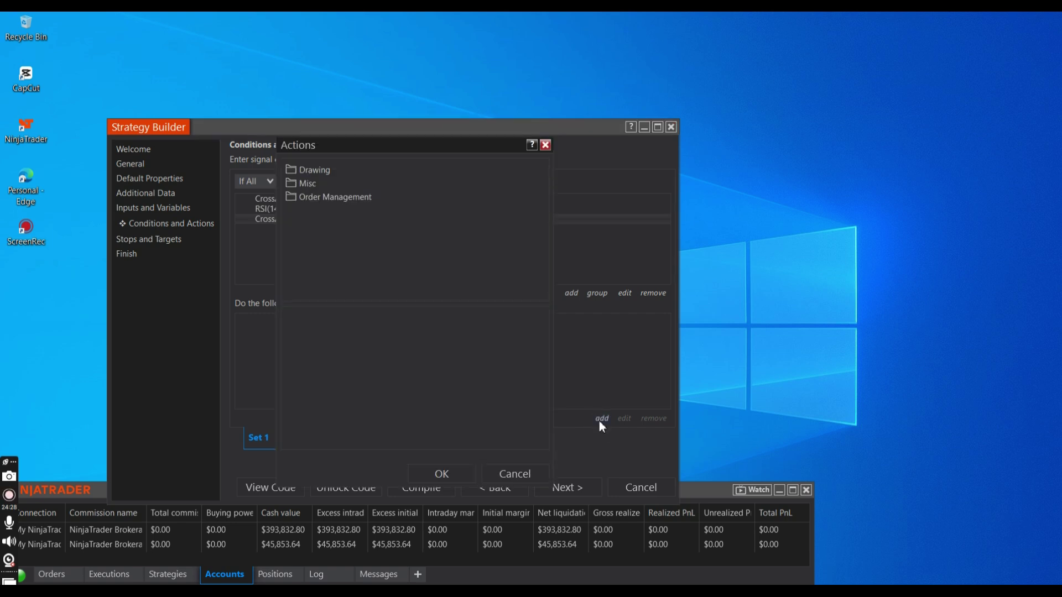
double_click(304, 200)
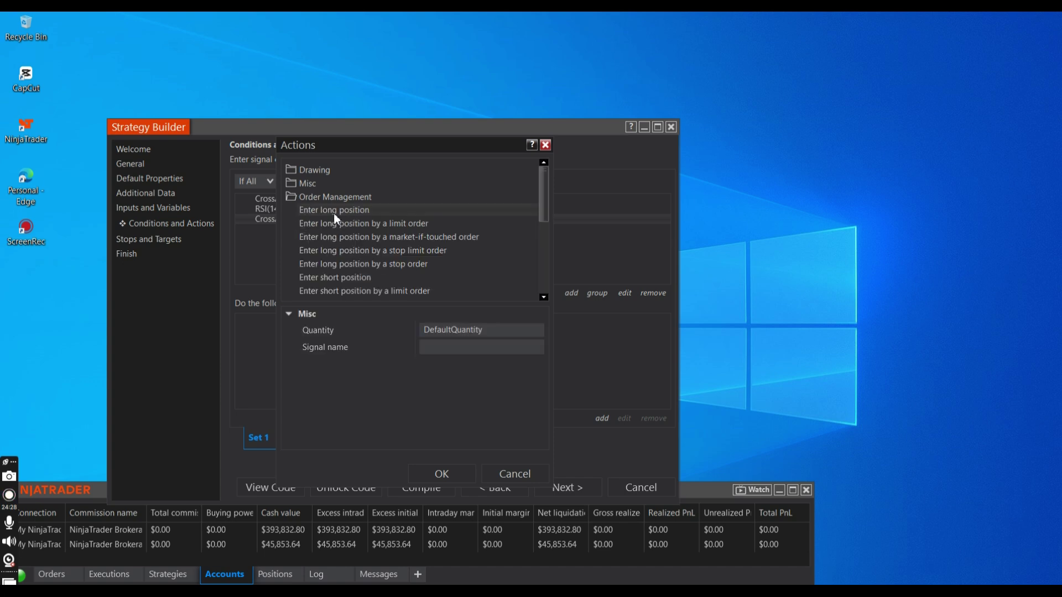
left_click(444, 472)
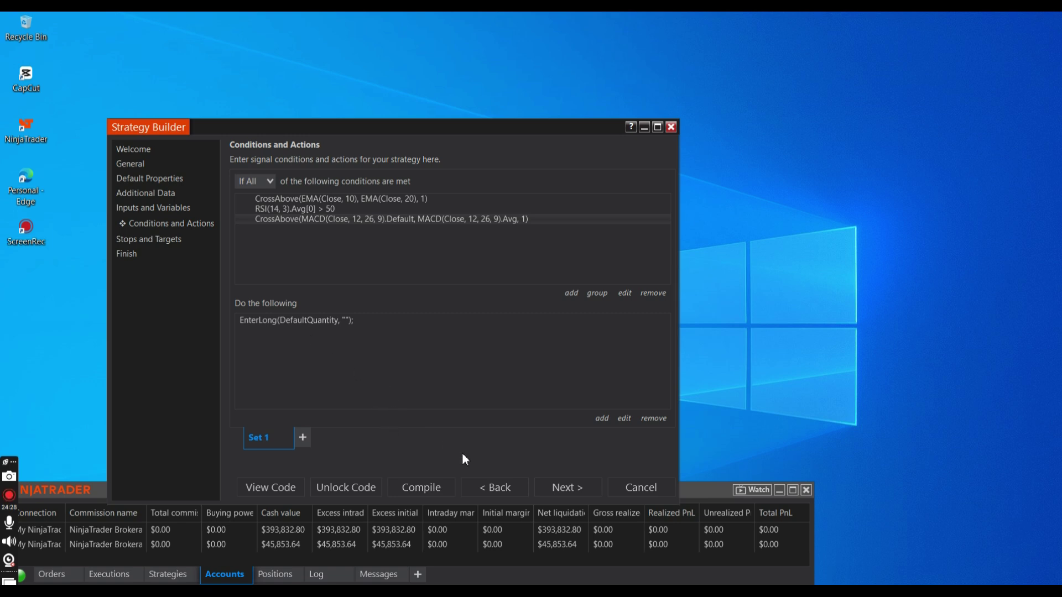
- Add a profit target of 12 ticks on the Stops and Targets page
left_click(560, 494)
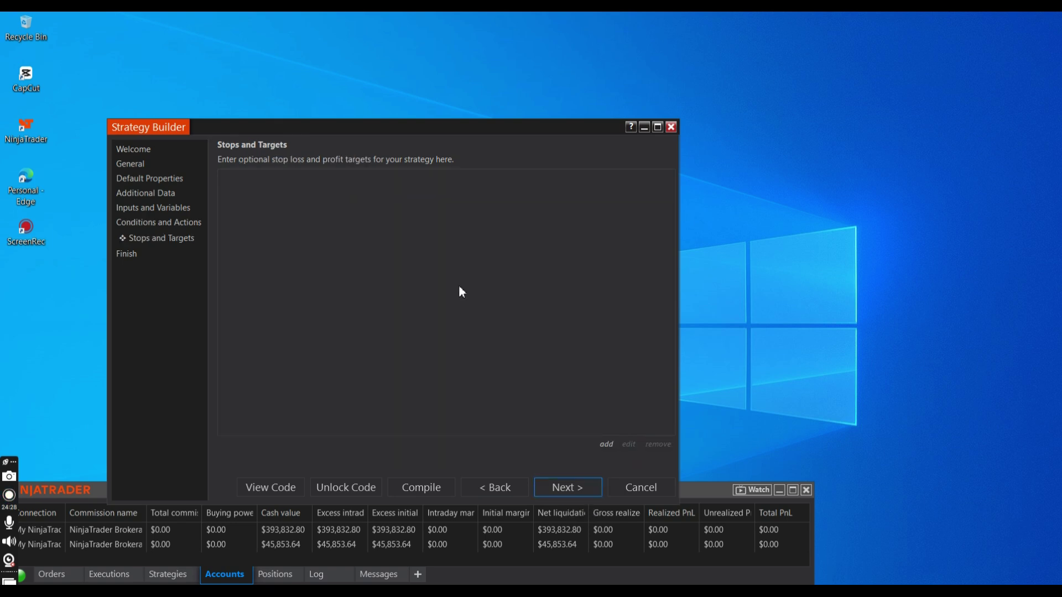
left_click(605, 445)
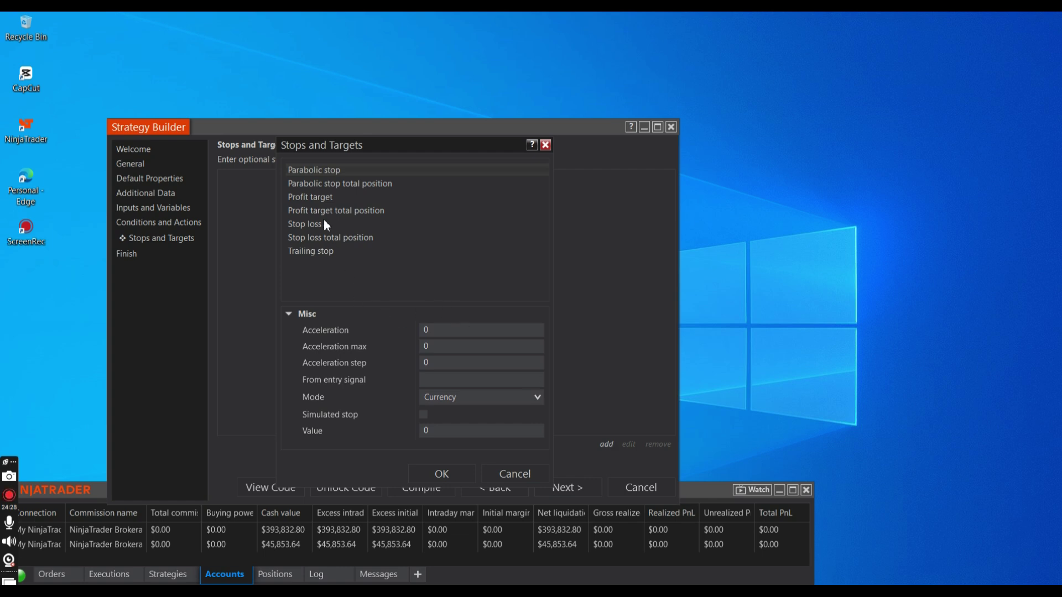
left_click(305, 198)
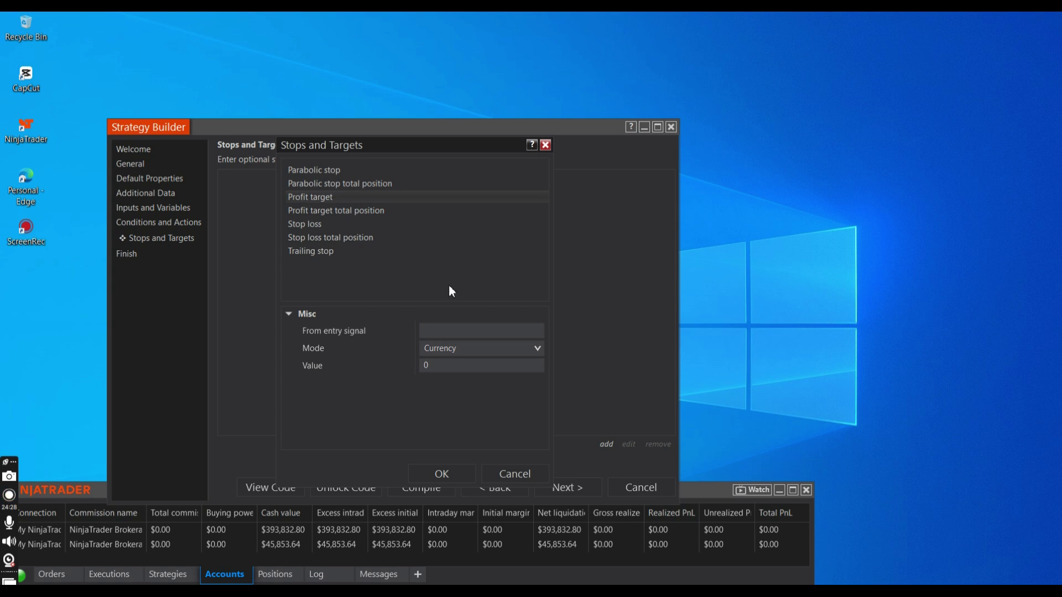
left_click(496, 352)
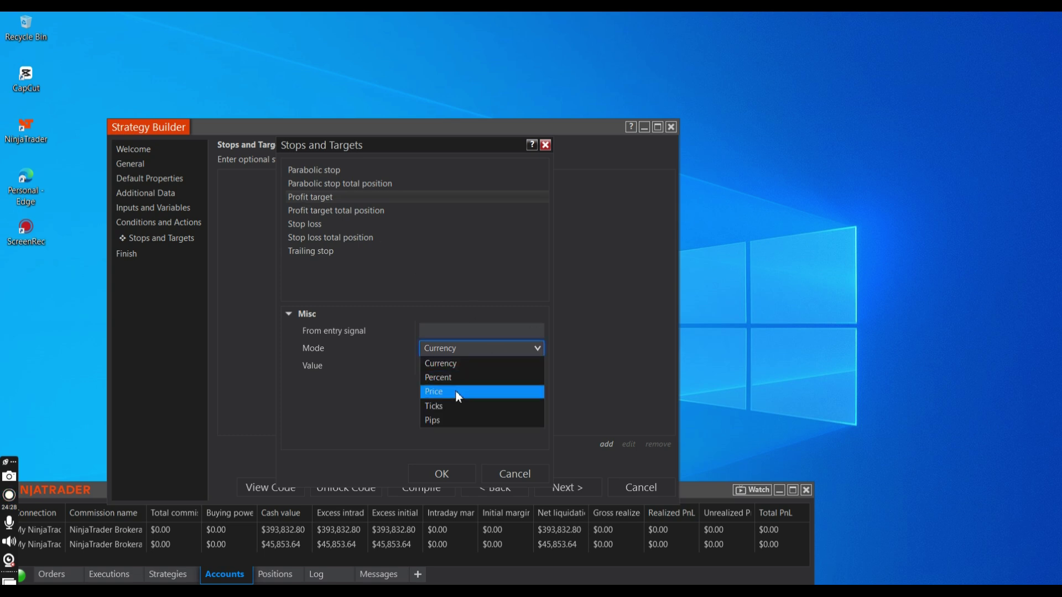
left_click(441, 404)
left_click(441, 366)
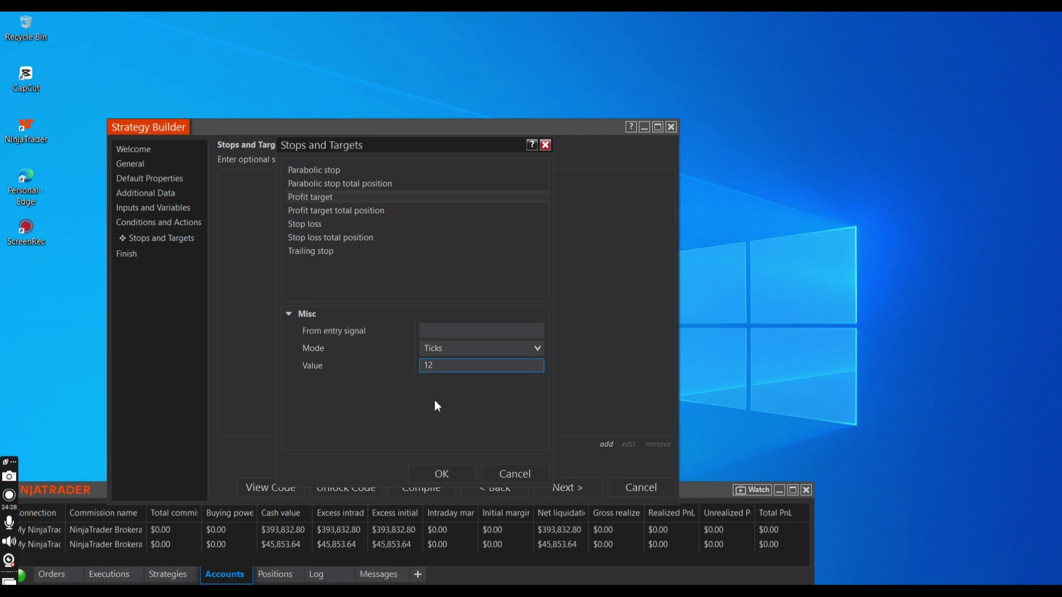
left_click(438, 479)
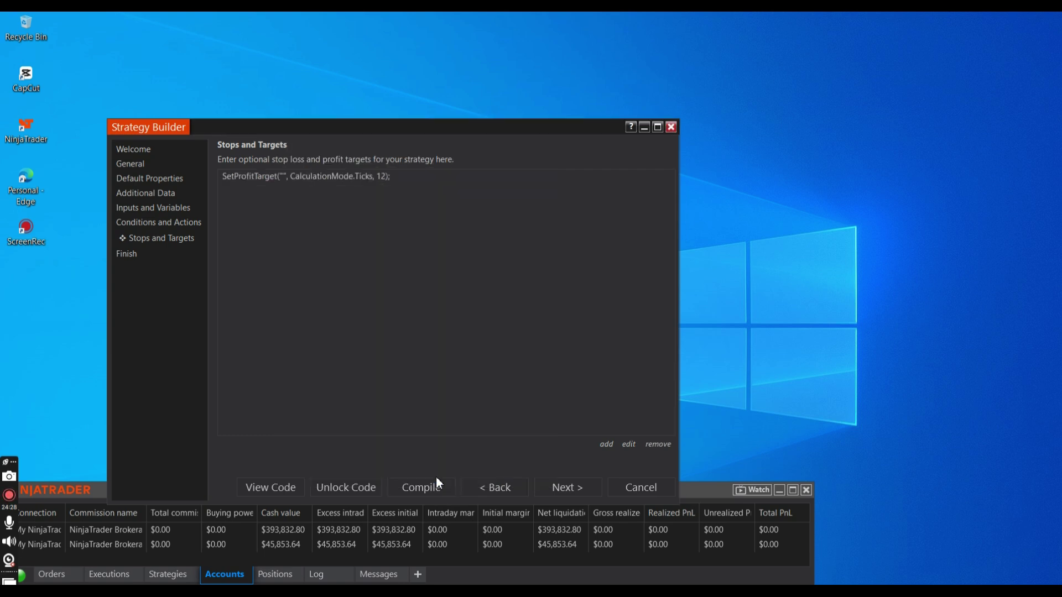
- Add a 12-tick stop loss, then generate the strategy and dismiss the success message
left_click(607, 446)
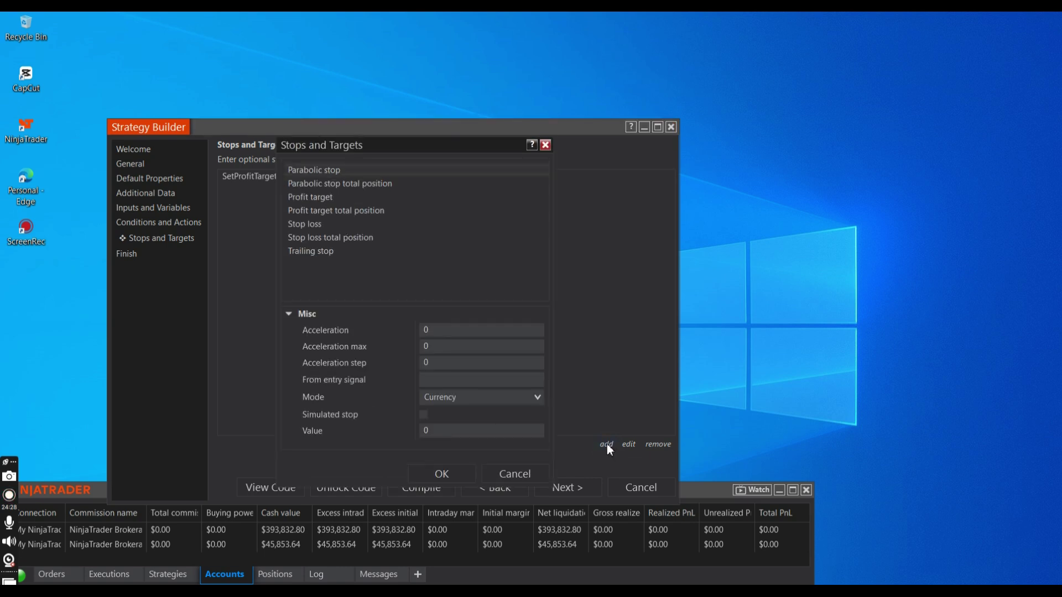
left_click(302, 226)
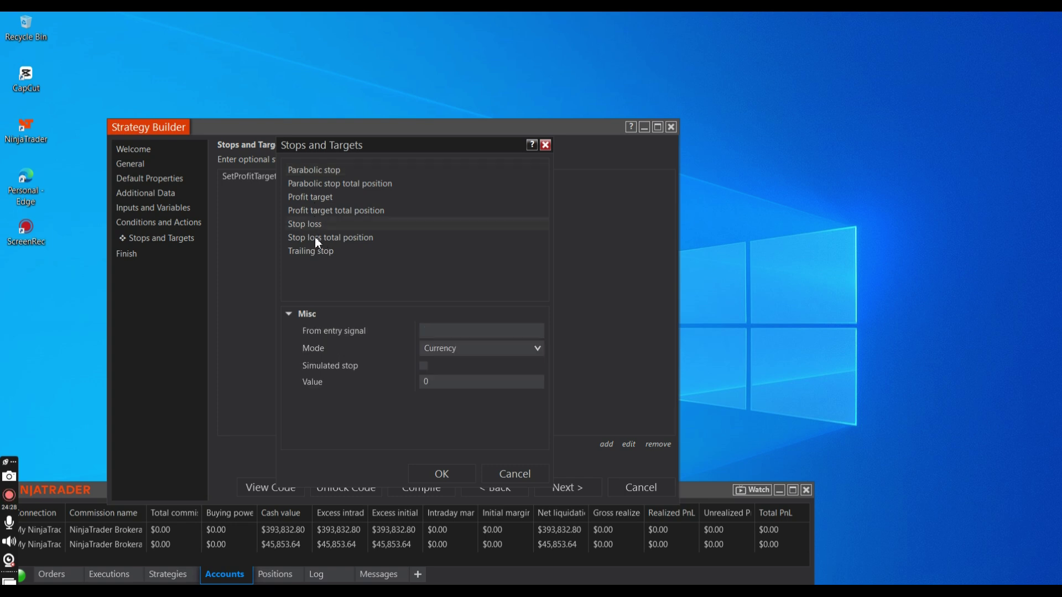
left_click(488, 354)
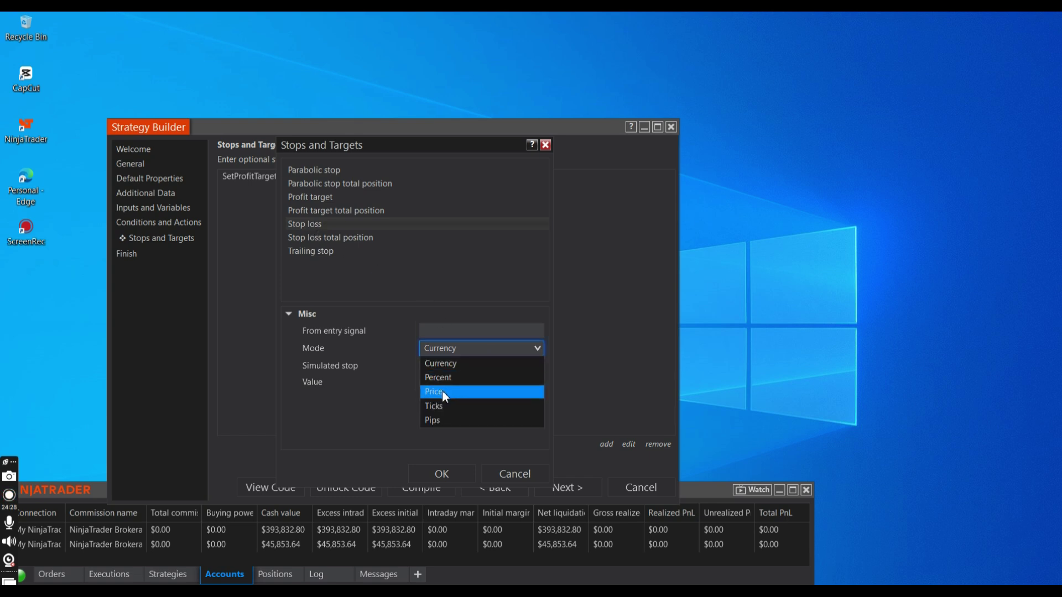
left_click(441, 406)
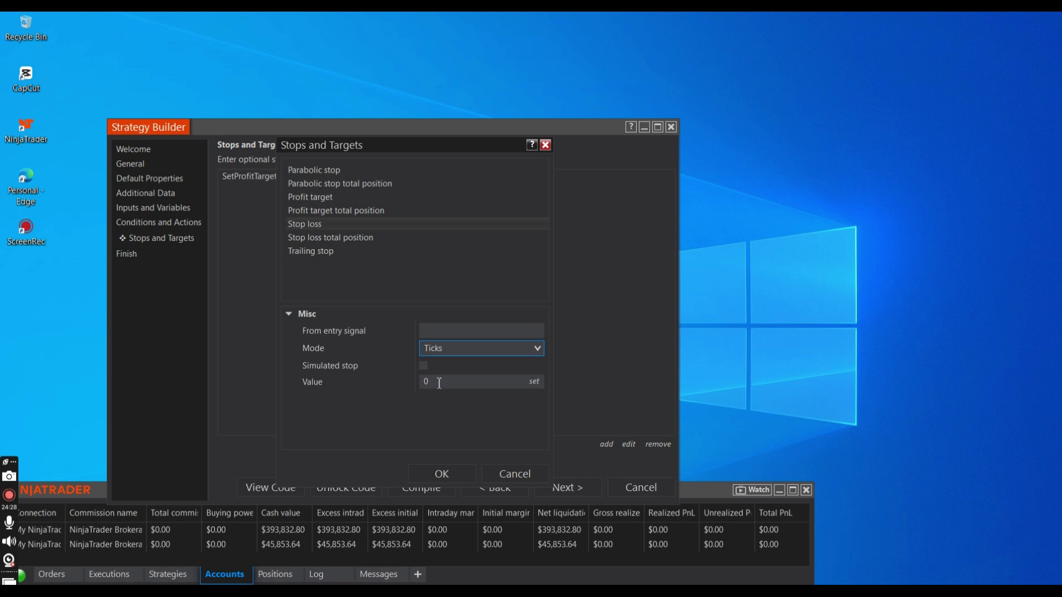
left_click(423, 383)
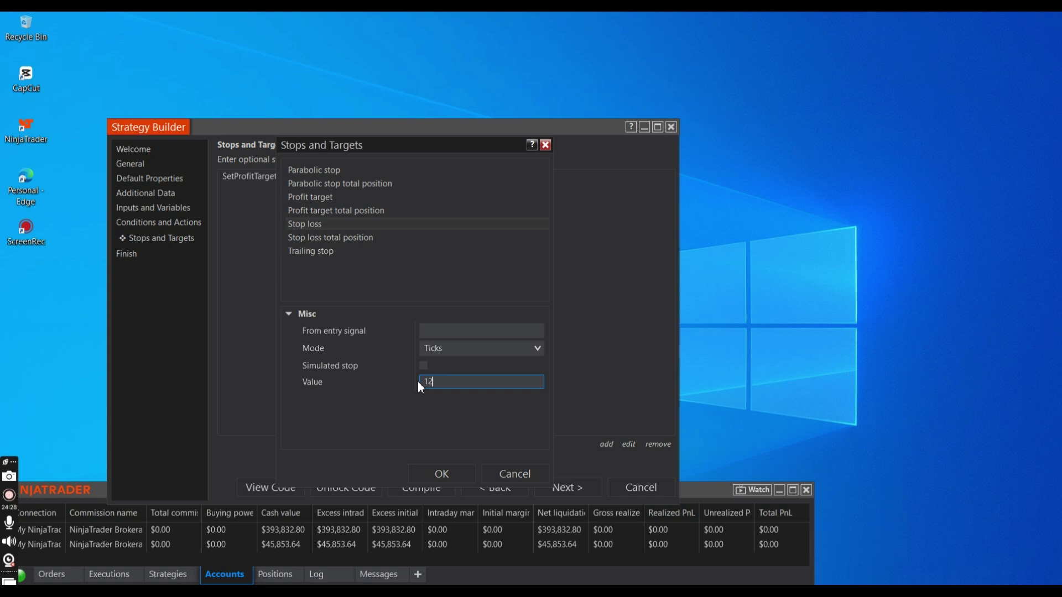
left_click(442, 476)
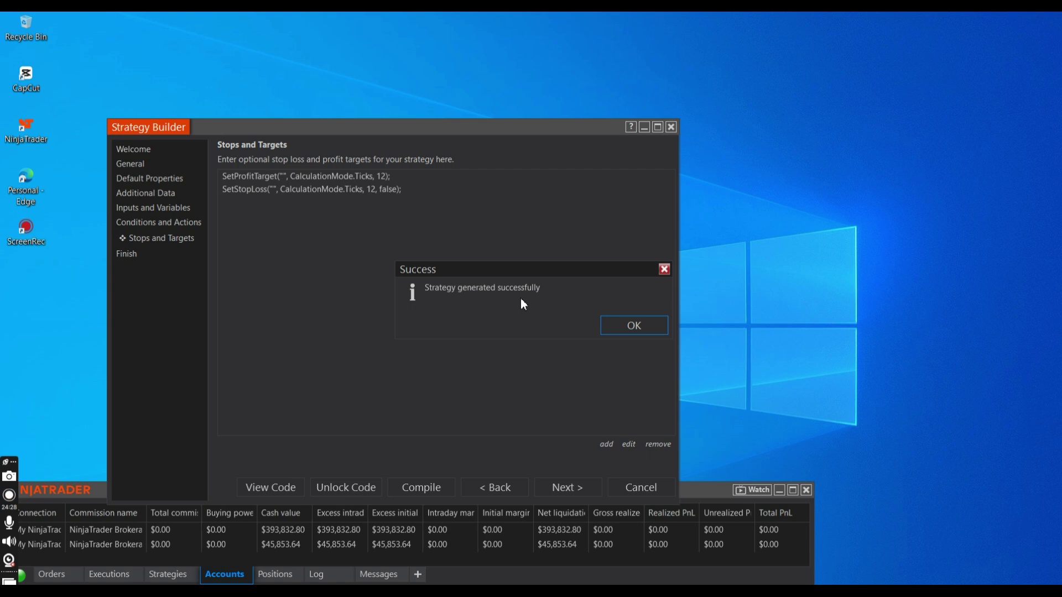
left_click(622, 328)
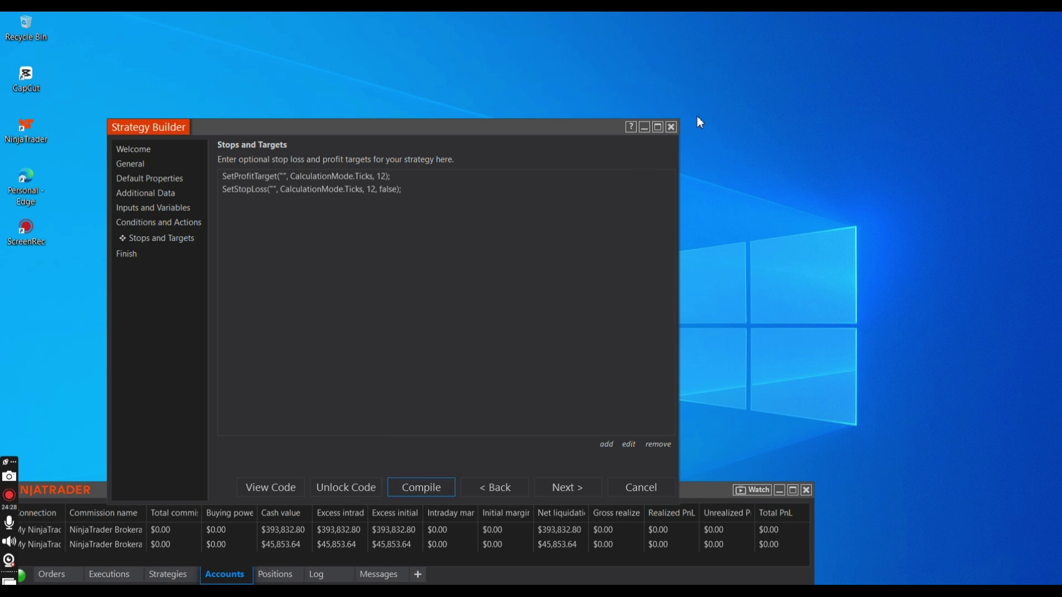
- Open a new NQ 03-24 chart on ninZaRenko 48/8 bars using the Default template
left_click(645, 128)
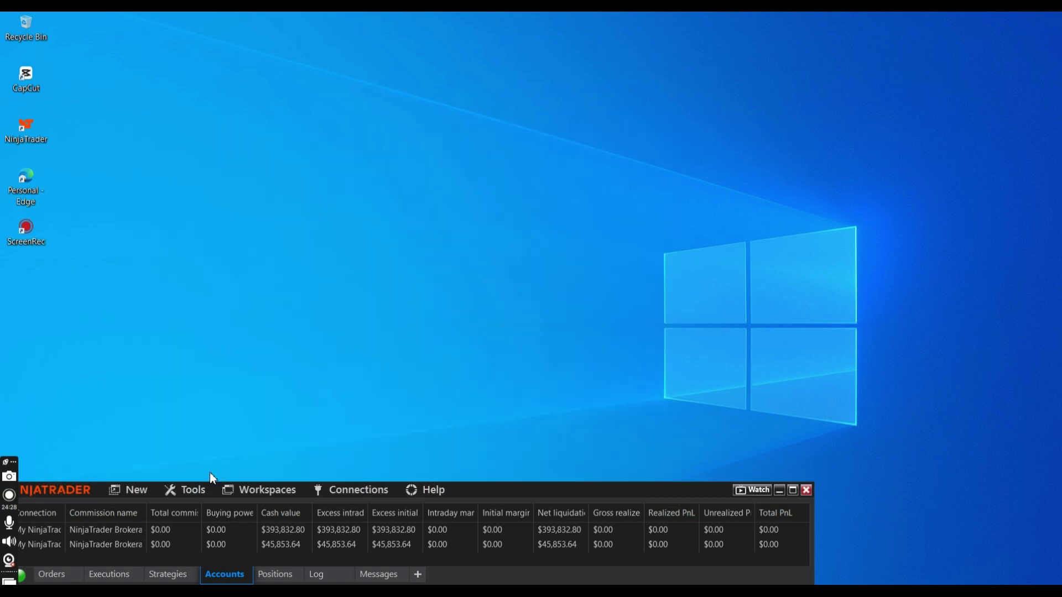
left_click(137, 494)
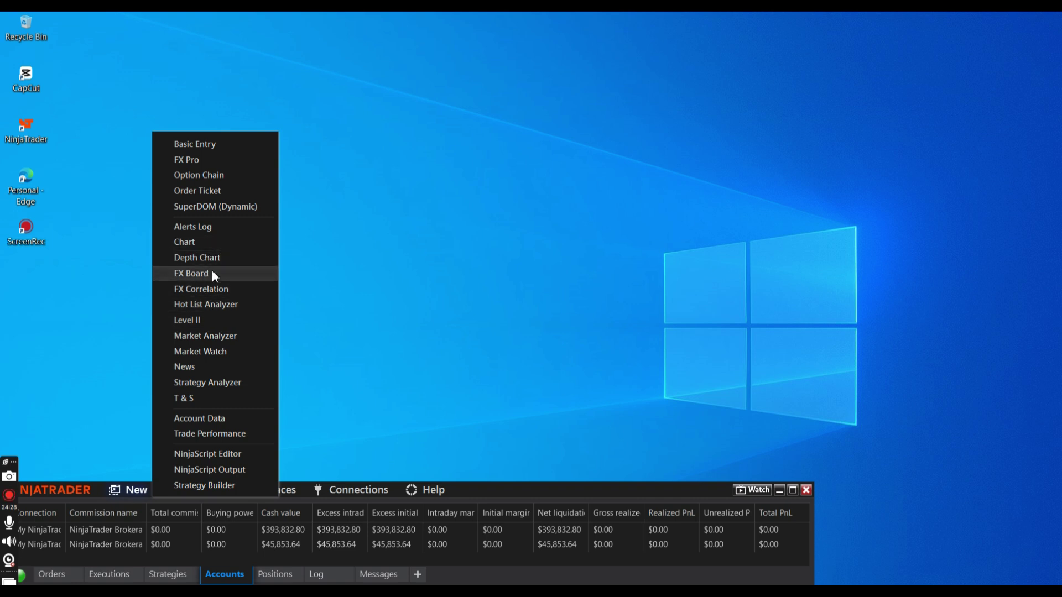
left_click(183, 244)
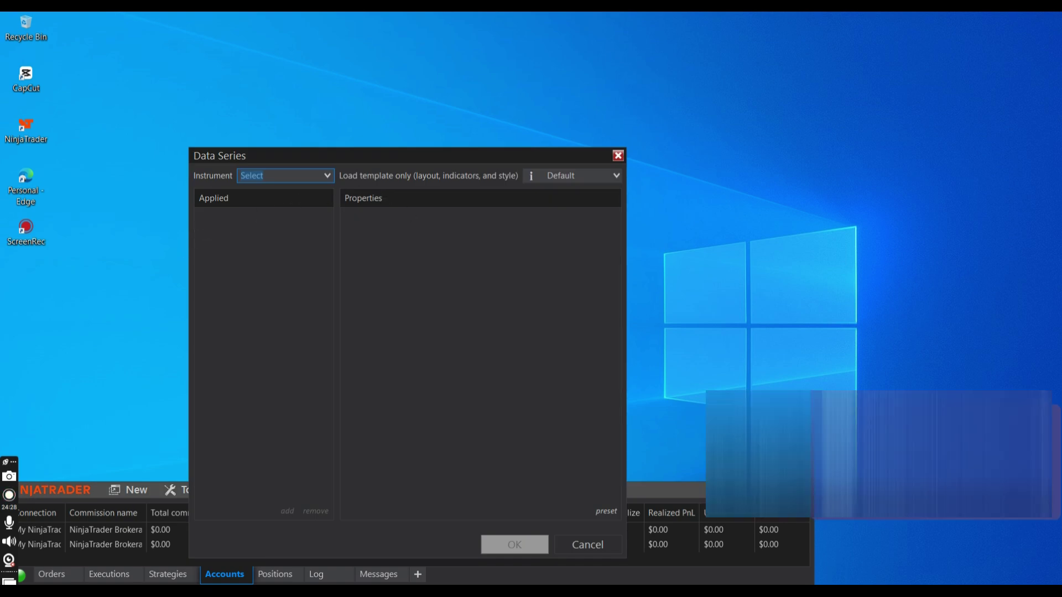
left_click(328, 178)
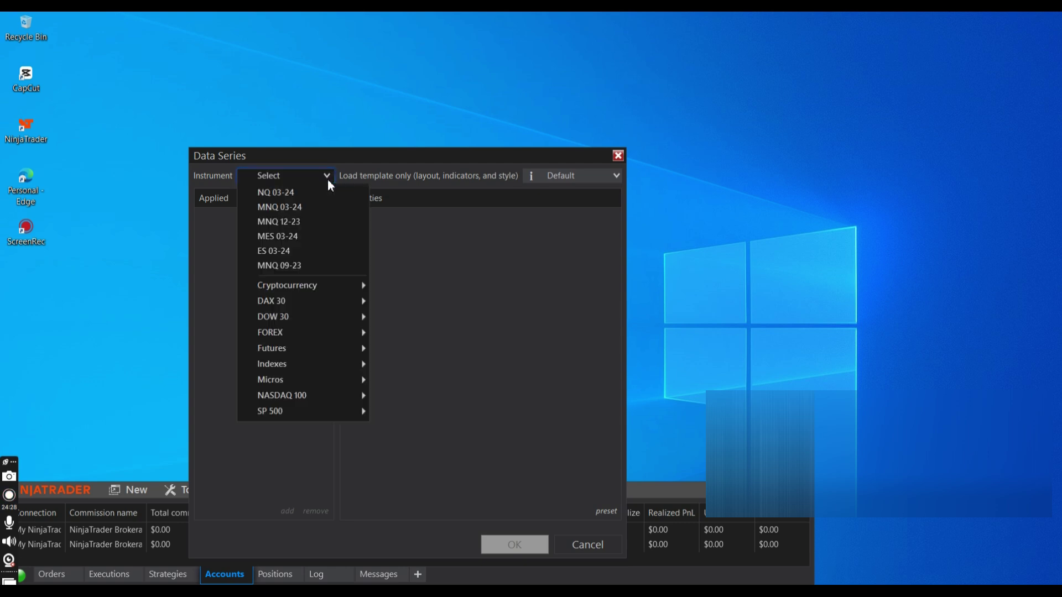
left_click(270, 194)
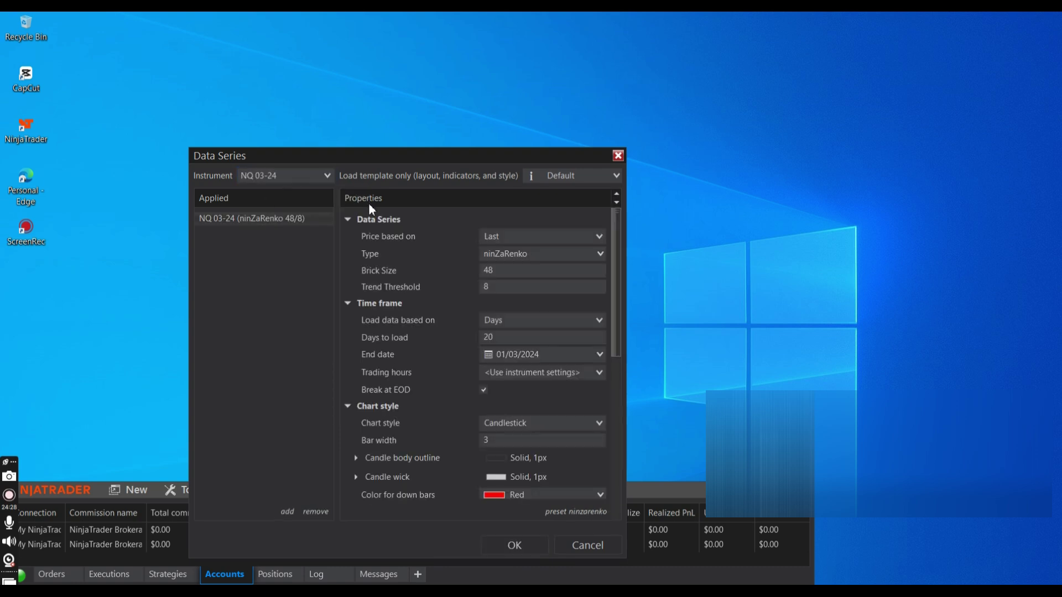
left_click(504, 281)
left_click(503, 285)
left_click(616, 176)
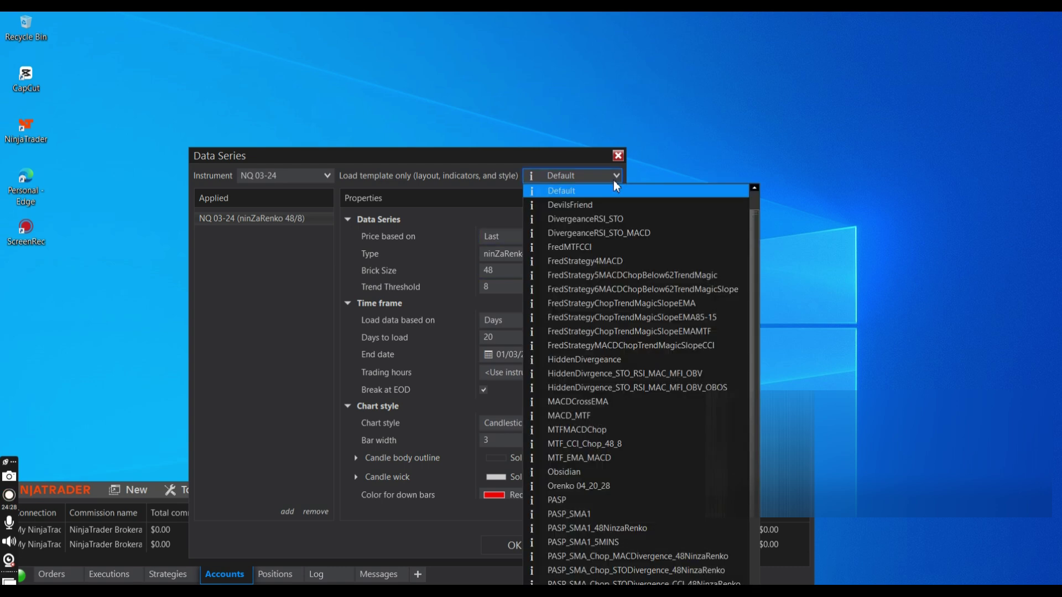
left_click(543, 161)
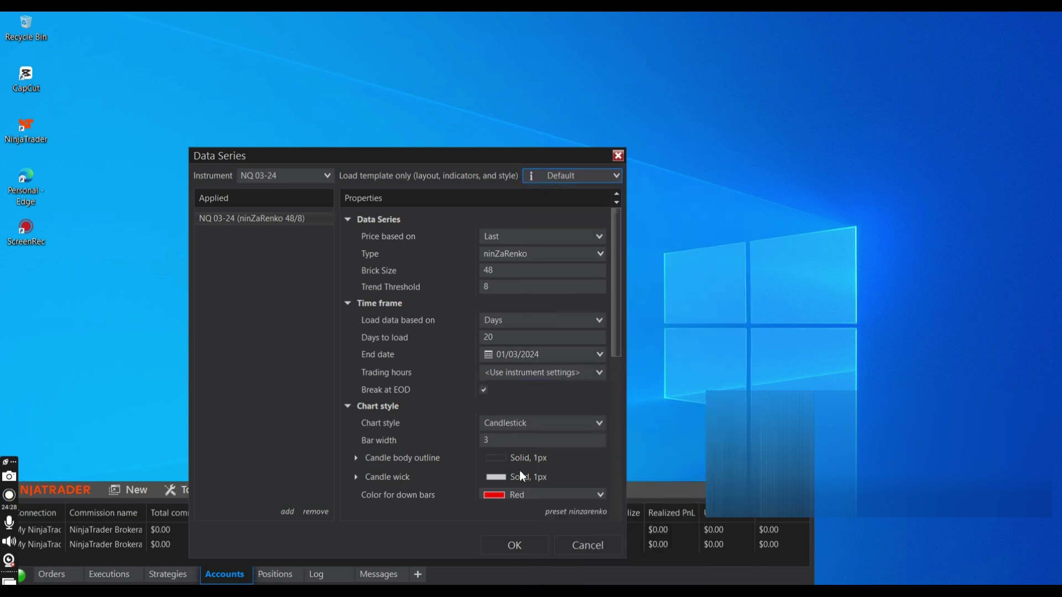
left_click(514, 336)
left_click(510, 546)
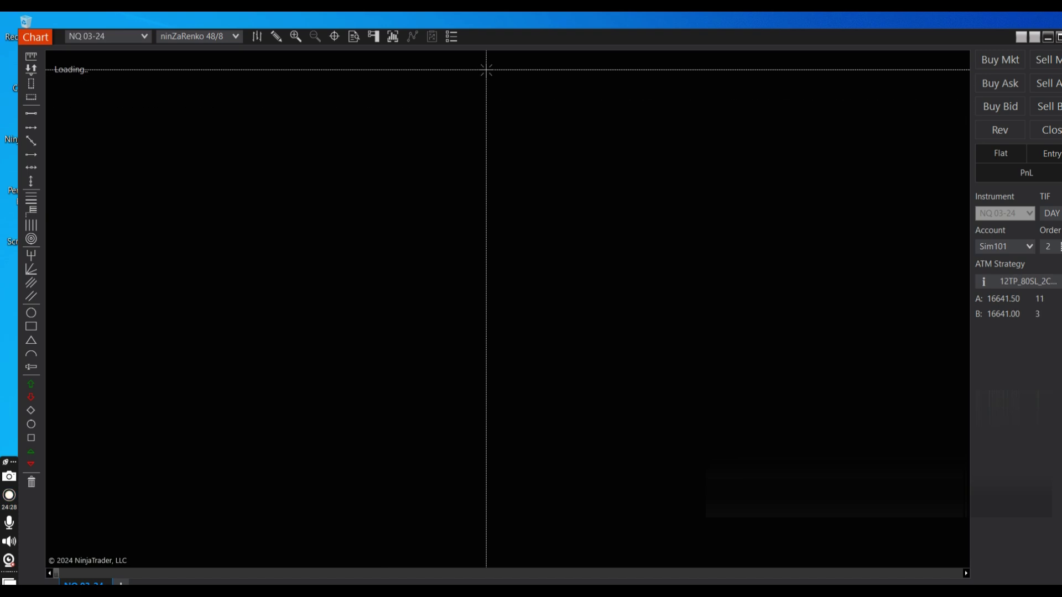
- Move the NQ 03-24 chart window to the top-left corner and turn off the crosshair
left_click_drag(531, 44, 513, 28)
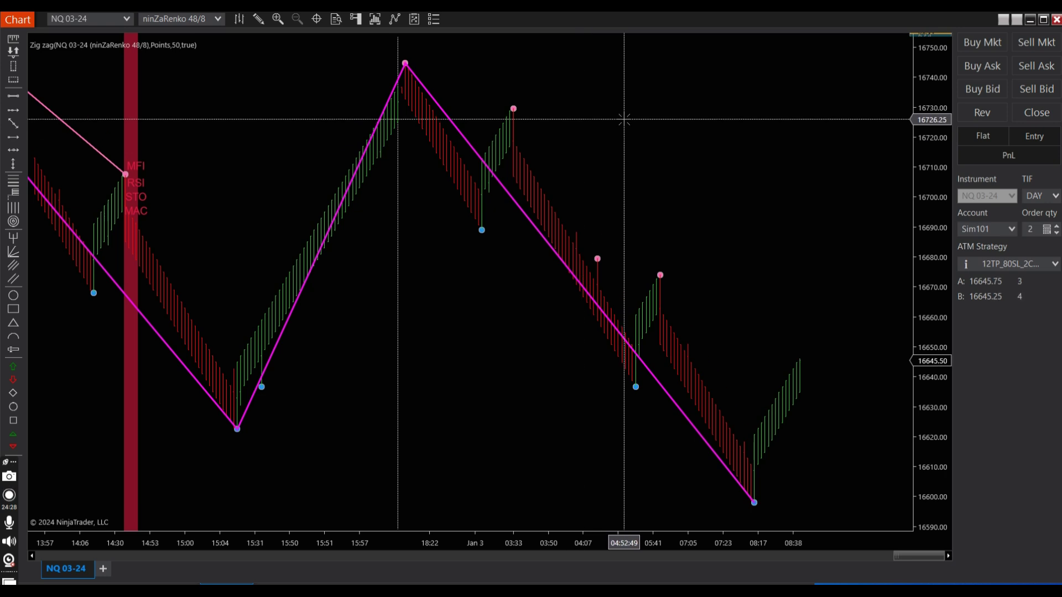
middle_click(626, 123)
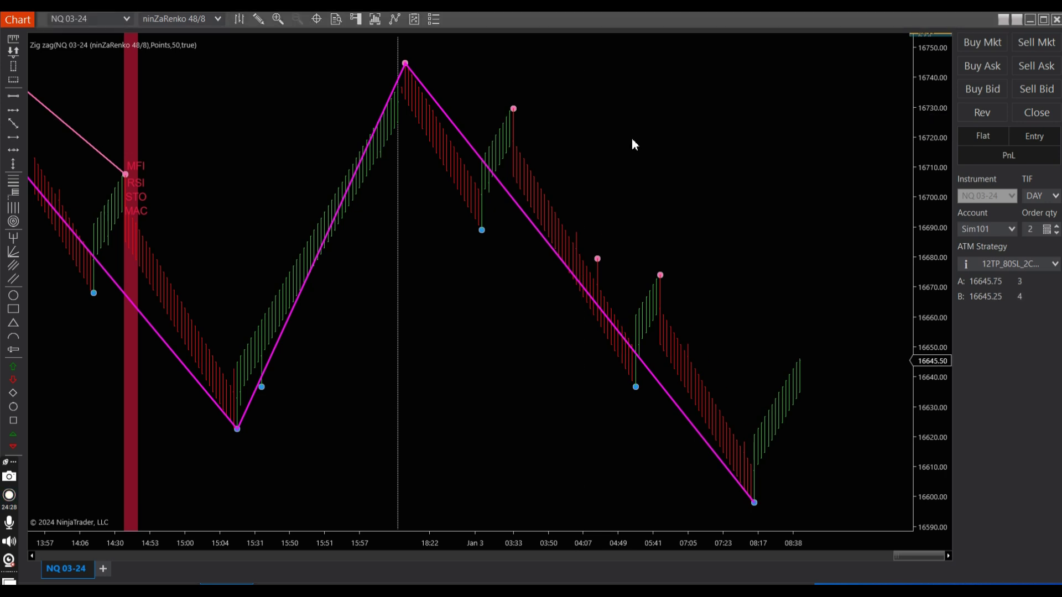
- Remove the RSI, Stochastics, MACD, Divergence Hidden$, MFI and Zig zag indicators from the chart
key("ctrl+i")
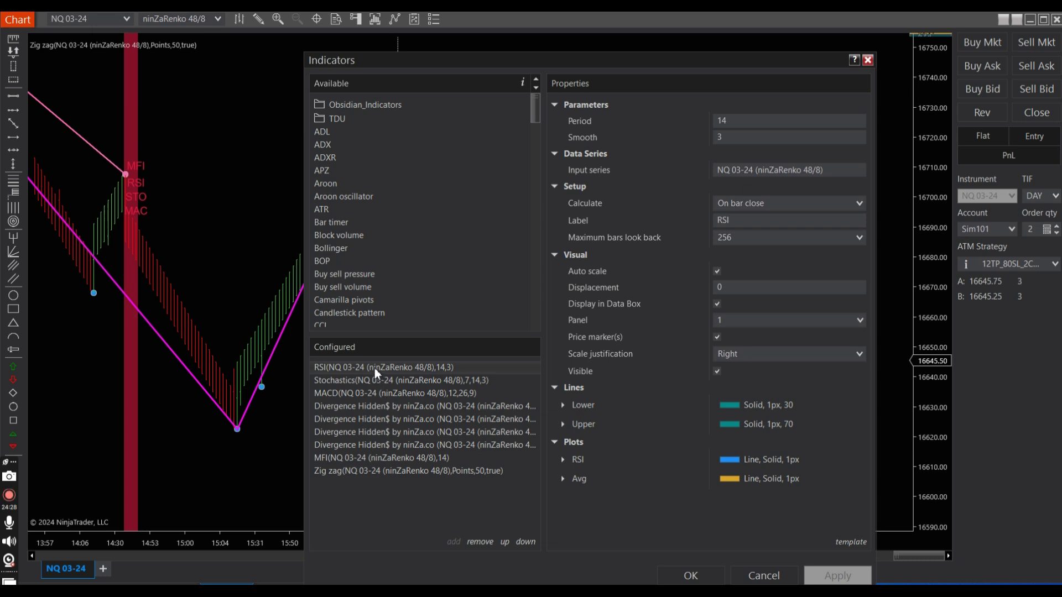
left_click(480, 543)
left_click(480, 542)
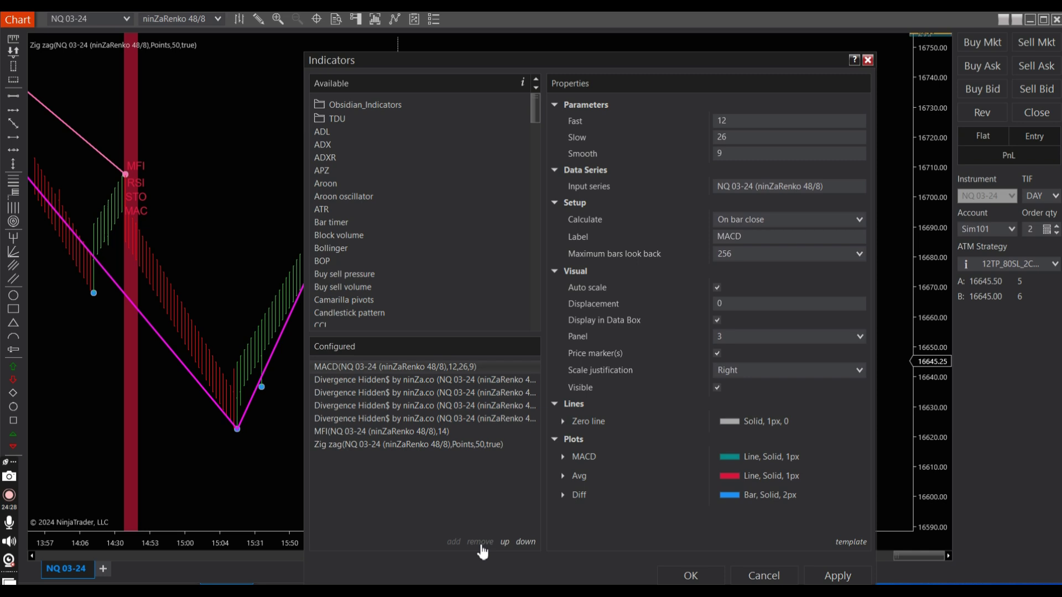
left_click(480, 543)
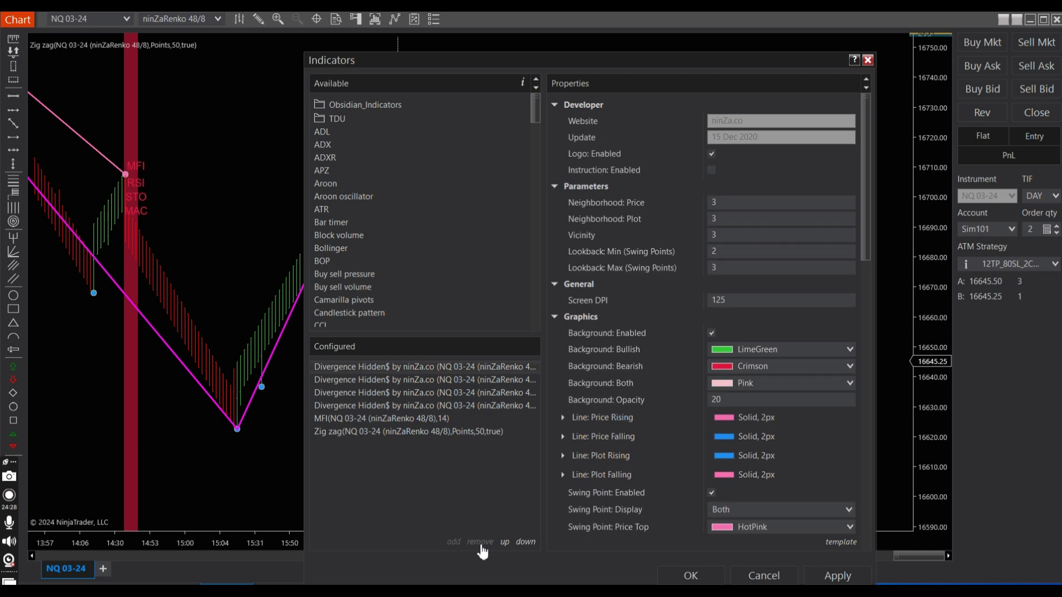
left_click(481, 545)
left_click(481, 543)
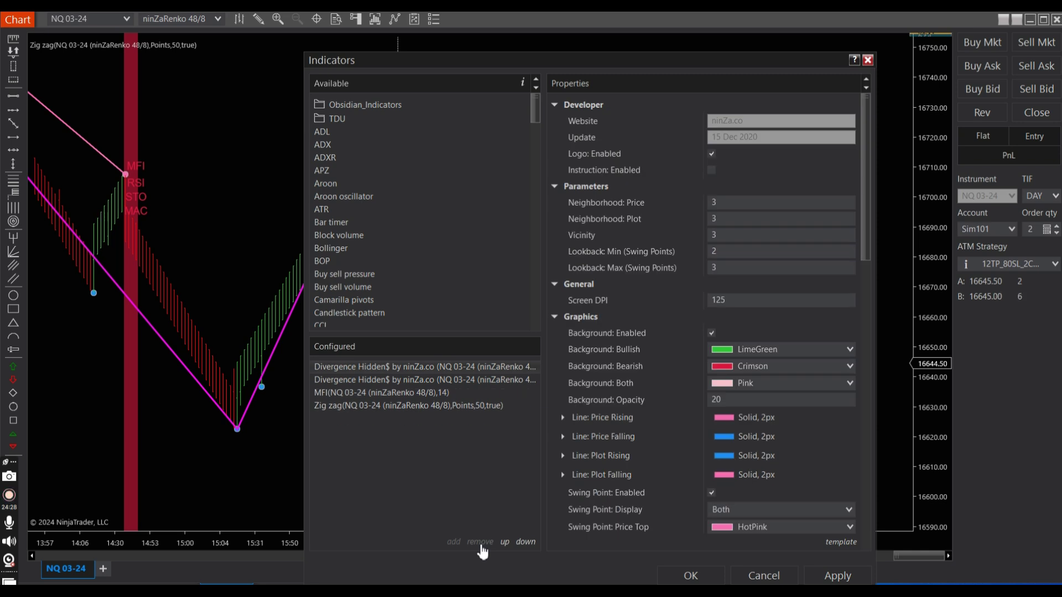
left_click(481, 542)
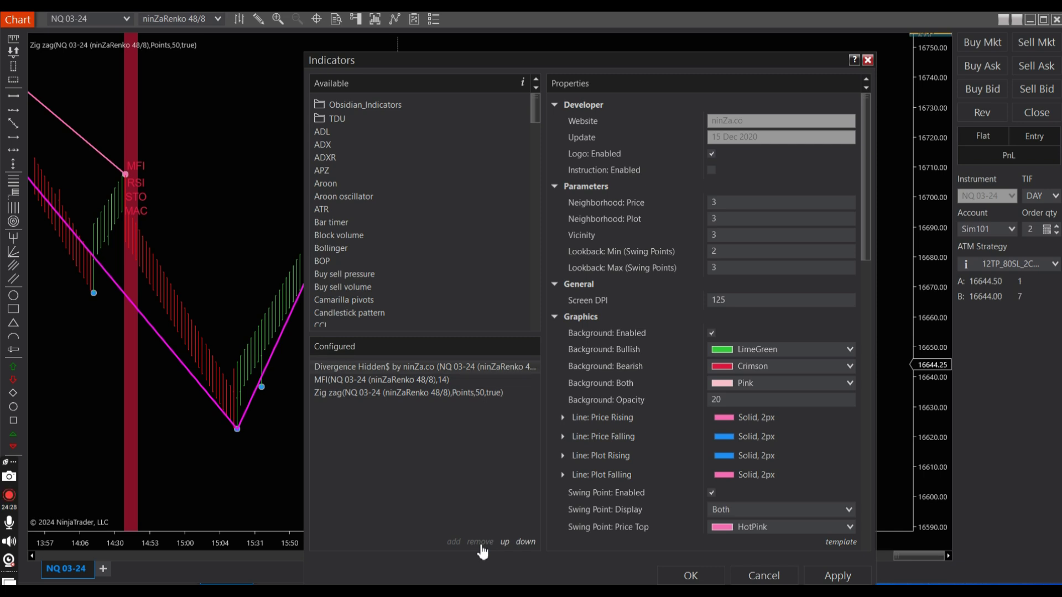
left_click(480, 542)
left_click(480, 542)
left_click(480, 543)
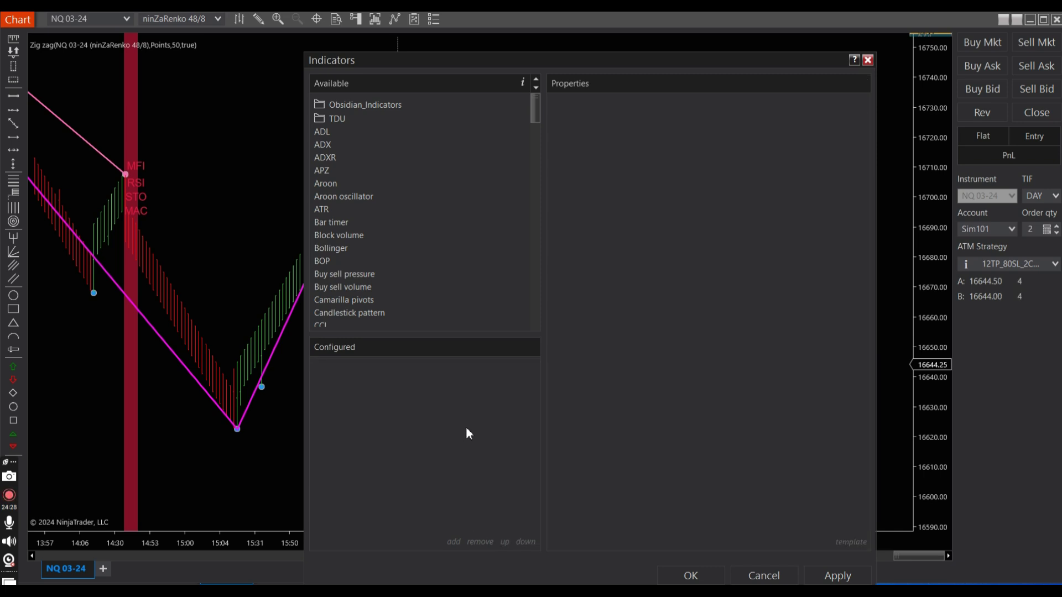
left_click(831, 577)
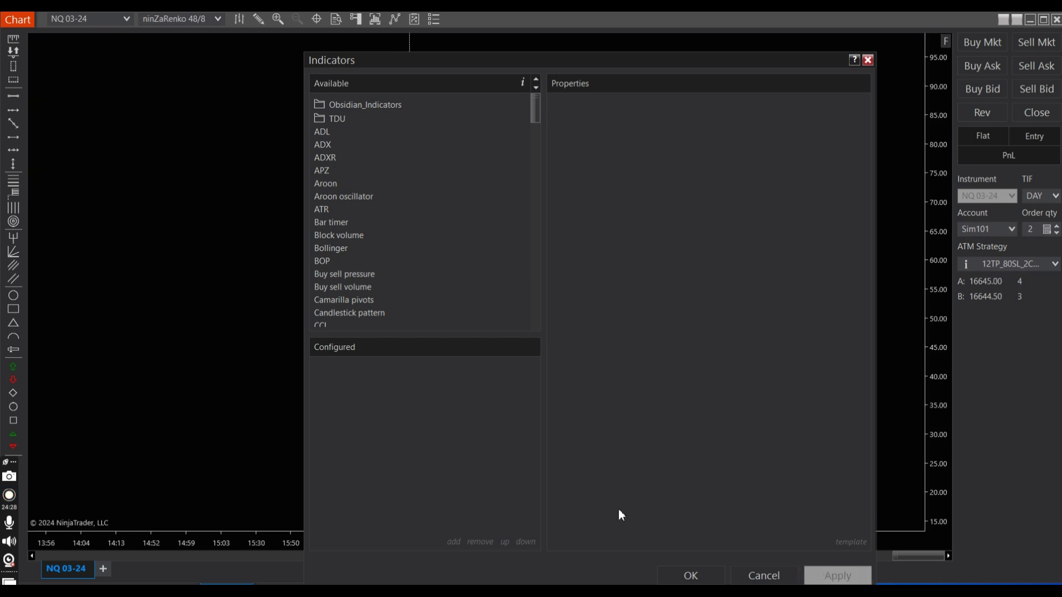
left_click(684, 576)
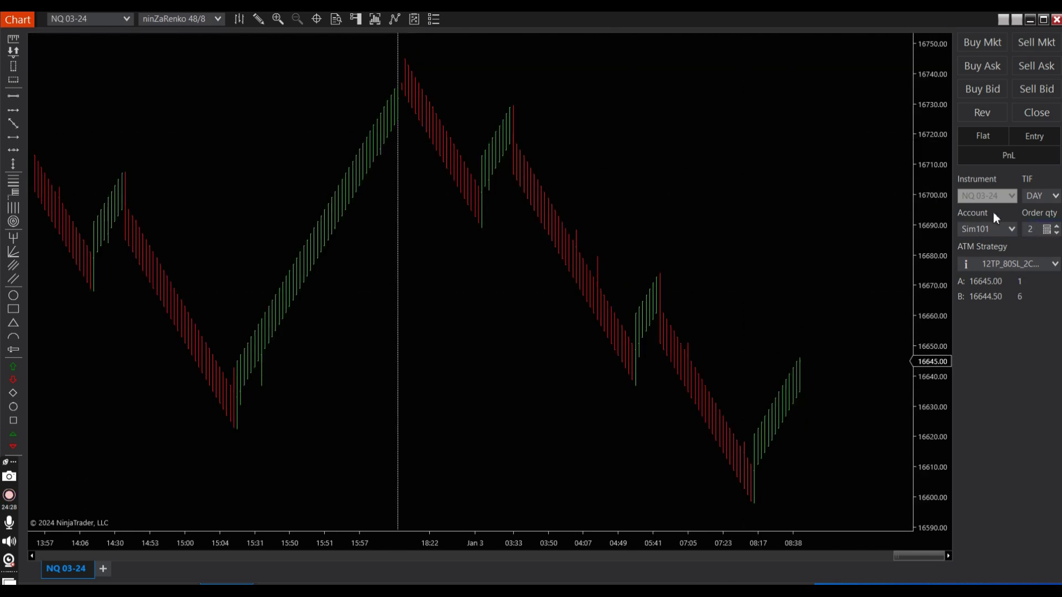
left_click_drag(927, 178, 937, 296)
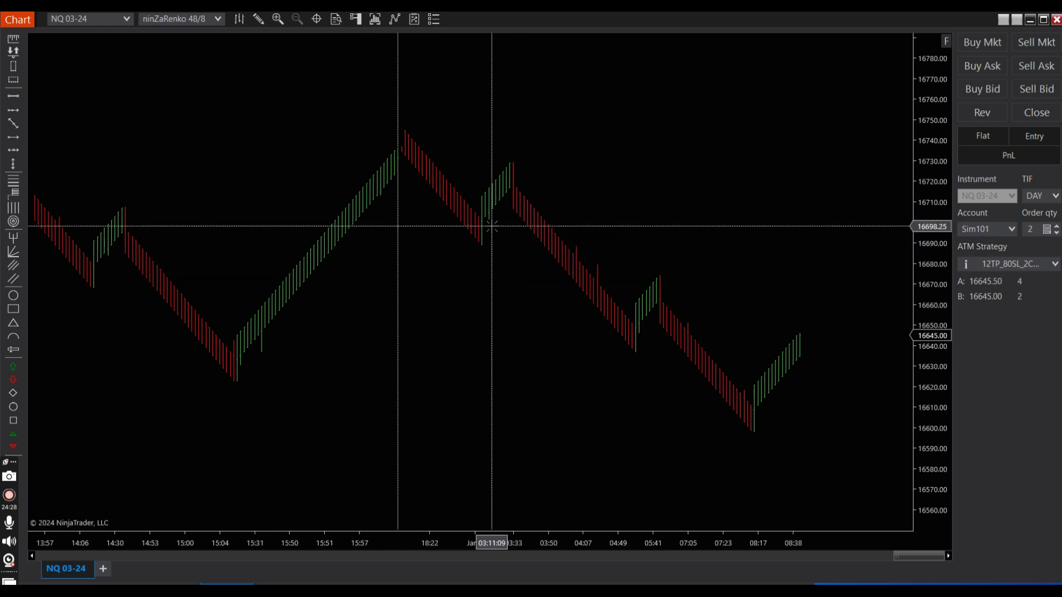
- Add and enable the DualMovingAverageCrossoverwithOscillator strategy on the NQ 03-24 chart
right_click(454, 313)
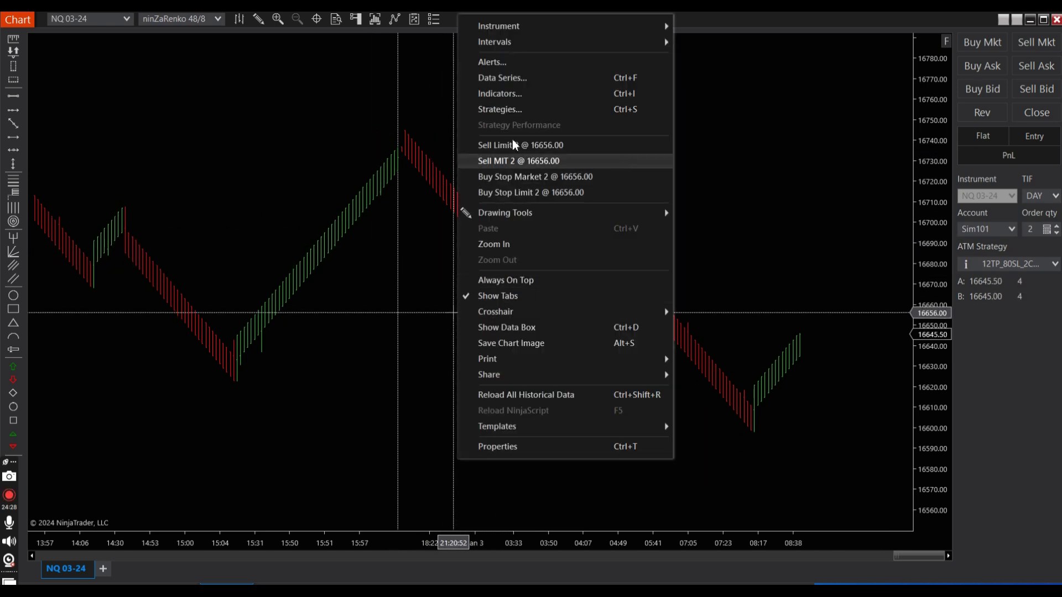
left_click(501, 109)
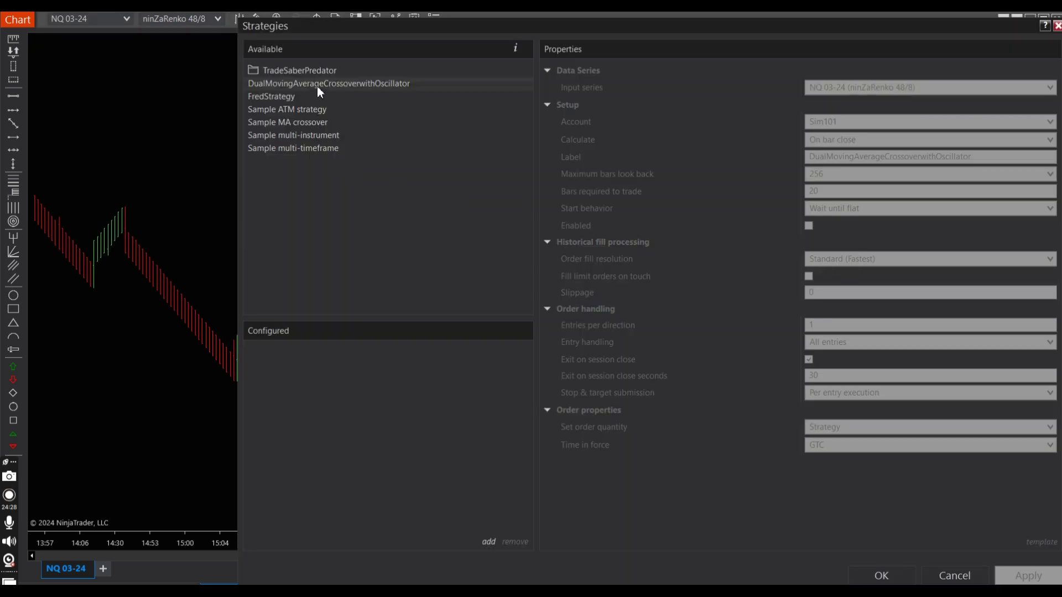
left_click(489, 542)
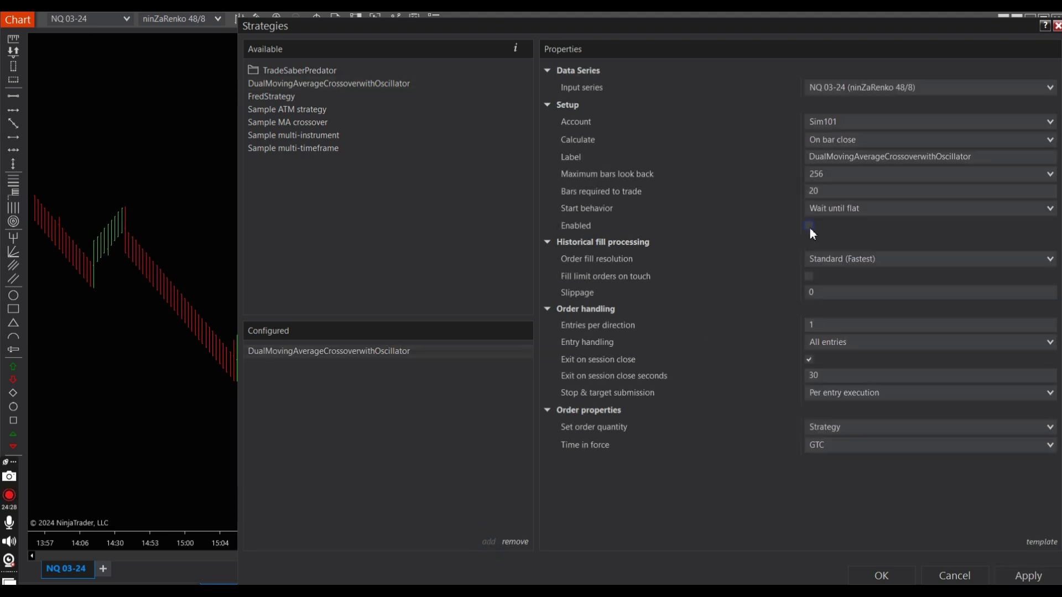
left_click(1015, 580)
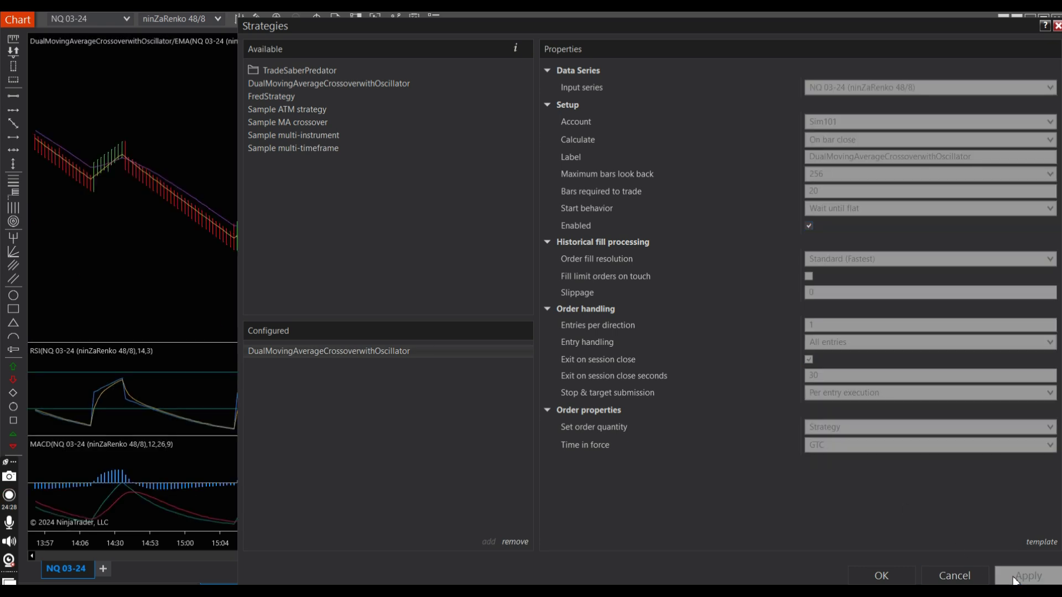
left_click(881, 576)
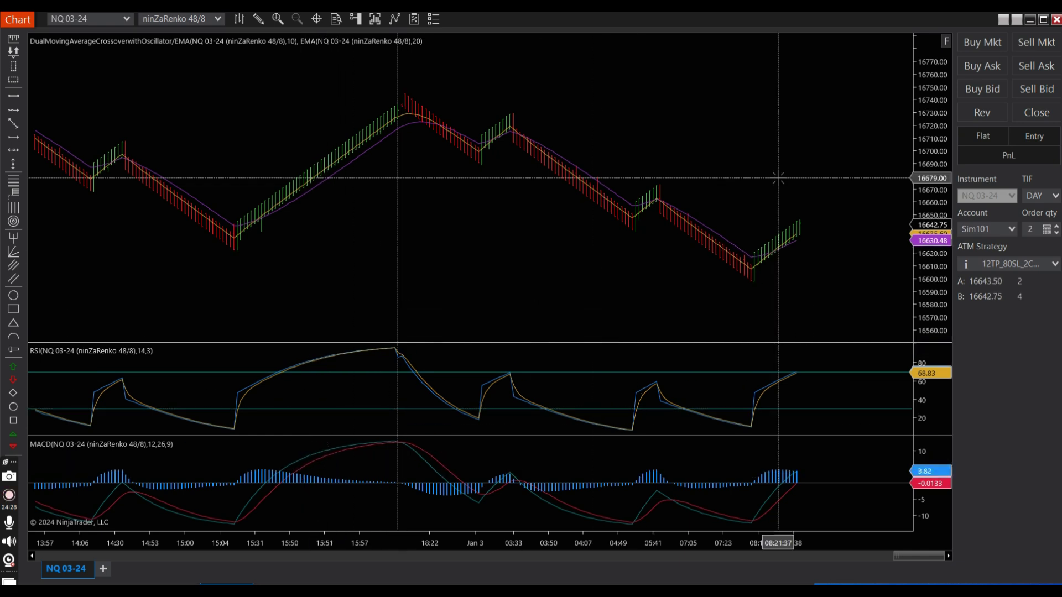
- Restore automatic scaling on the strategy chart's price panel
left_click(946, 41)
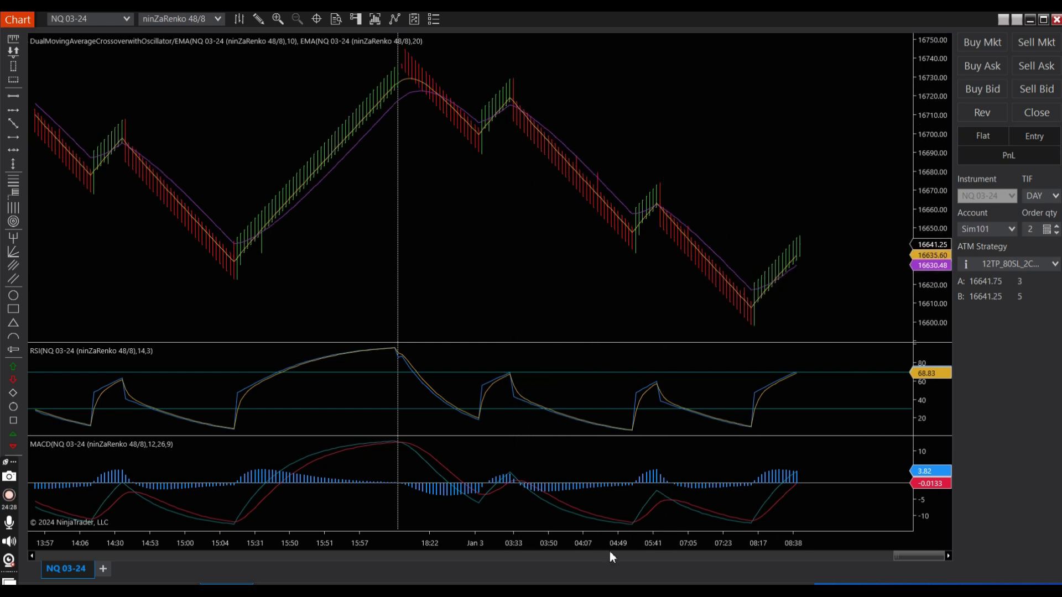
mouse_move(908, 553)
left_mouse_down()
mouse_move(775, 570)
mouse_move(797, 564)
mouse_move(516, 559)
mouse_move(923, 557)
left_mouse_up()
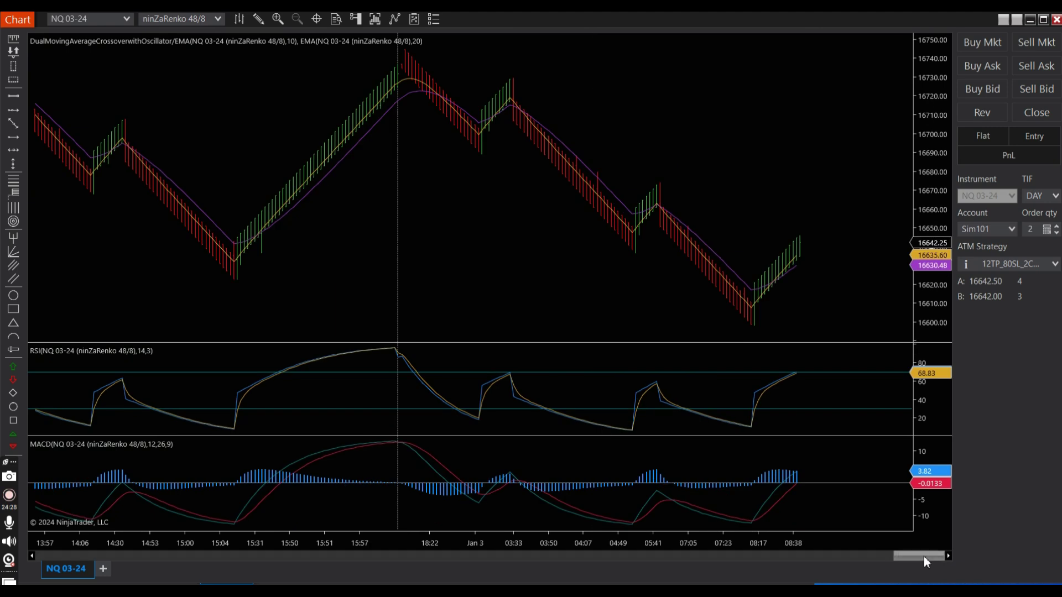
right_click(505, 261)
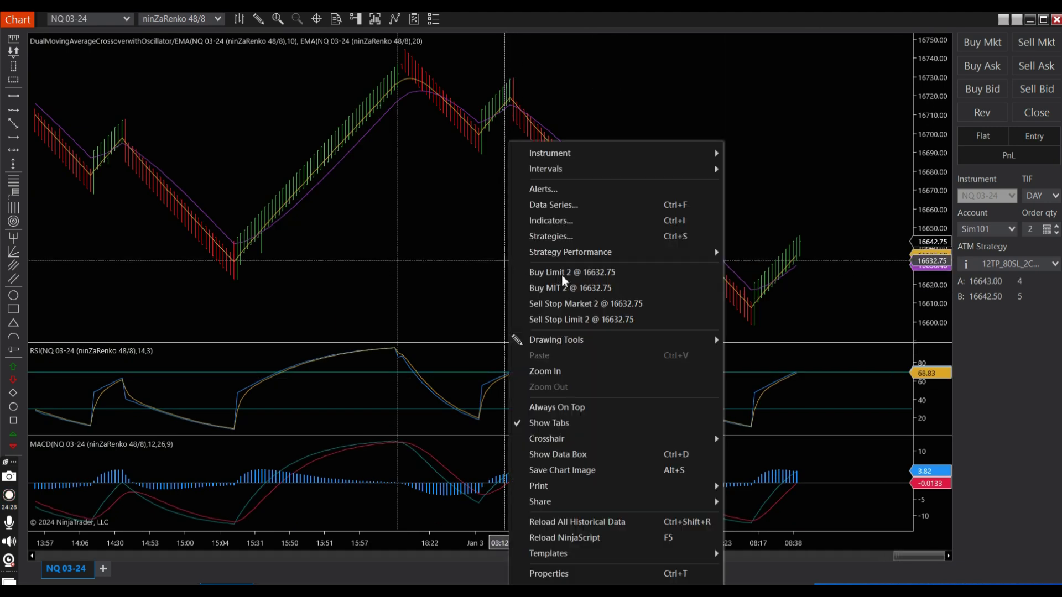
- Review DualMovingAverageCrossoverwithOscillator's historical performance ($558.20 net over 10 trades), then close the report
mouse_move(563, 253)
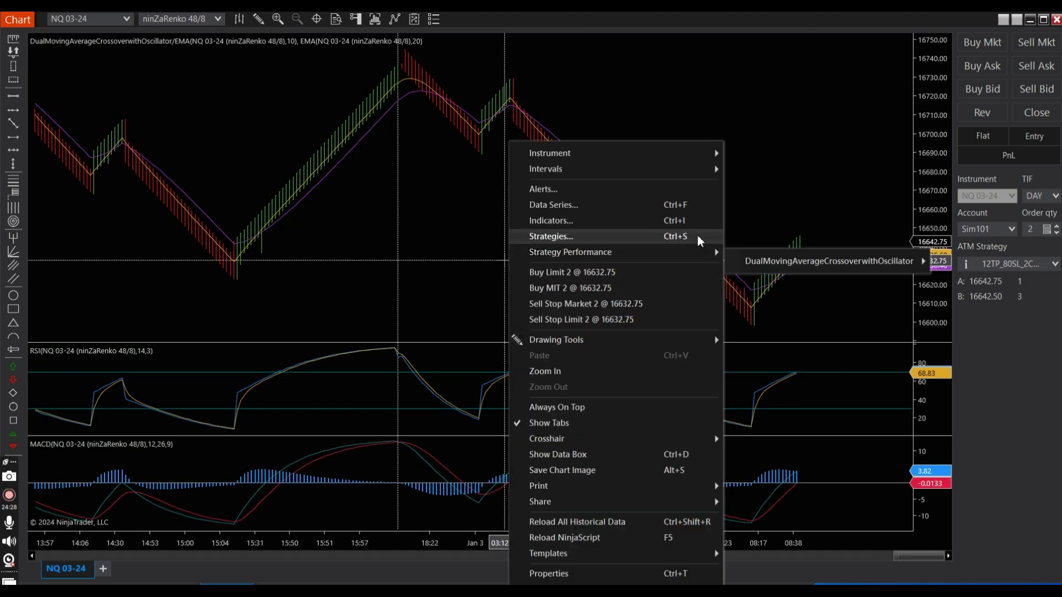
mouse_move(752, 267)
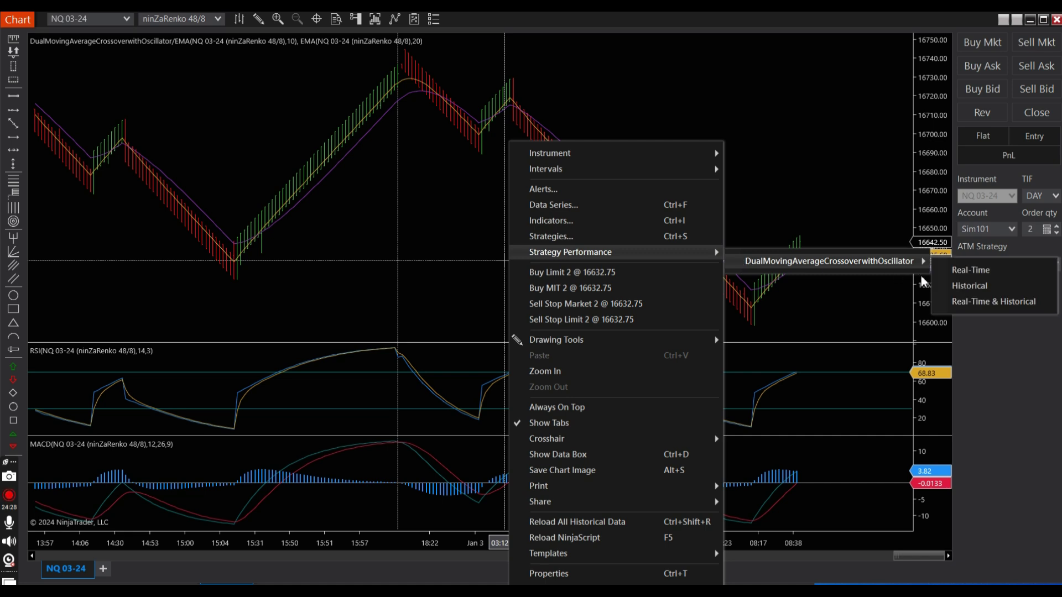
mouse_move(893, 271)
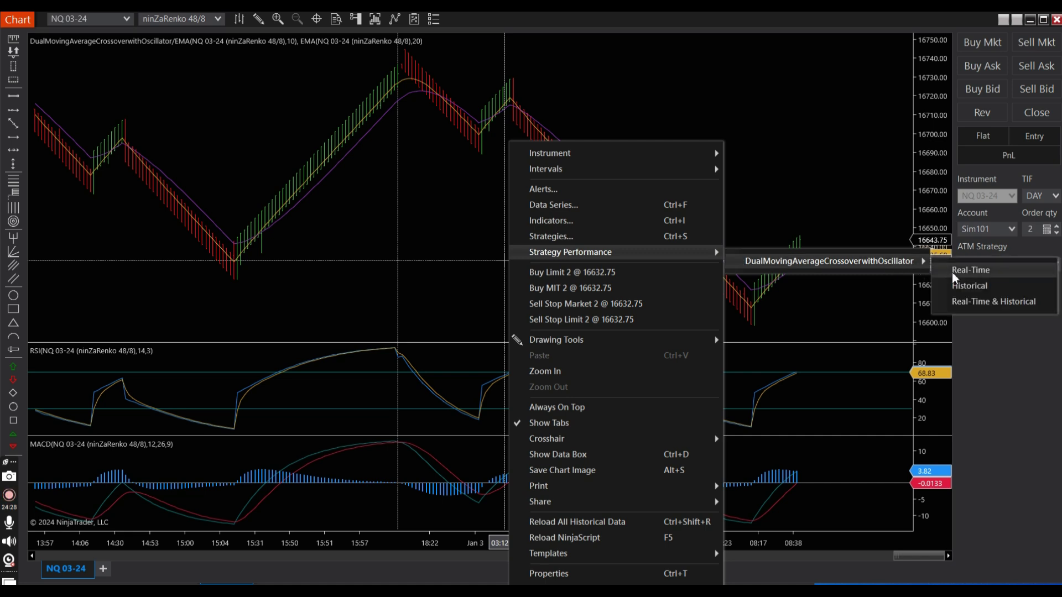
left_click(968, 288)
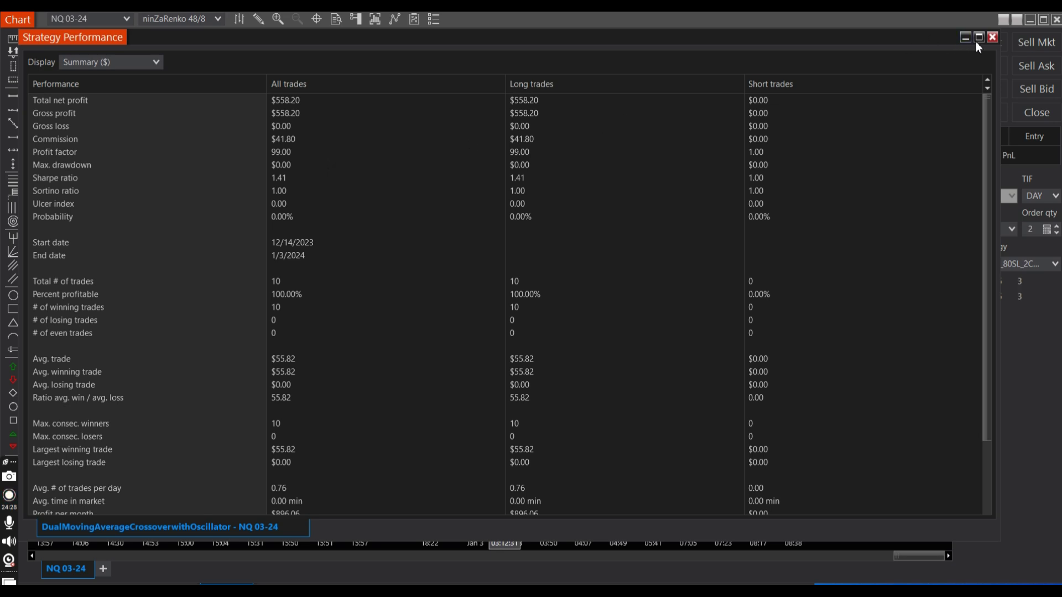
left_click(991, 38)
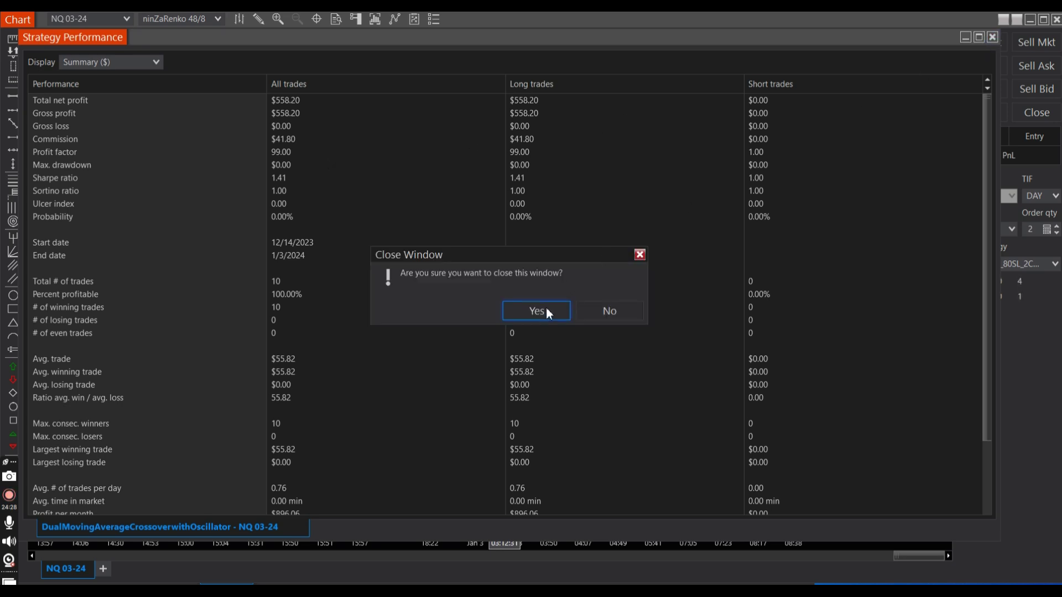
- Confirm closing the performance report and bring Strategy Builder back to the front
left_click(546, 307)
mouse_move(291, 591)
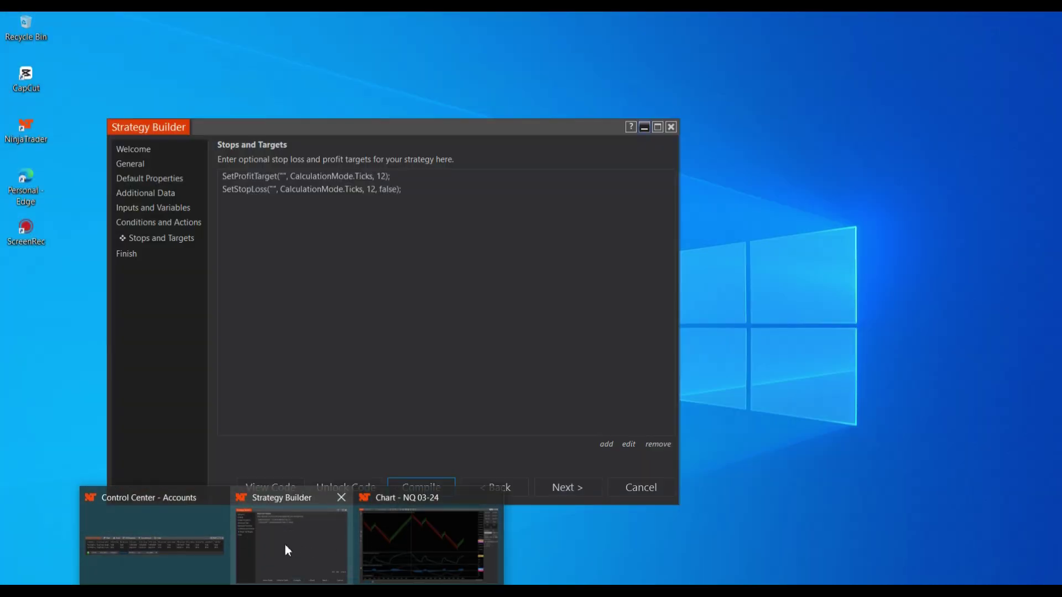
left_click(284, 545)
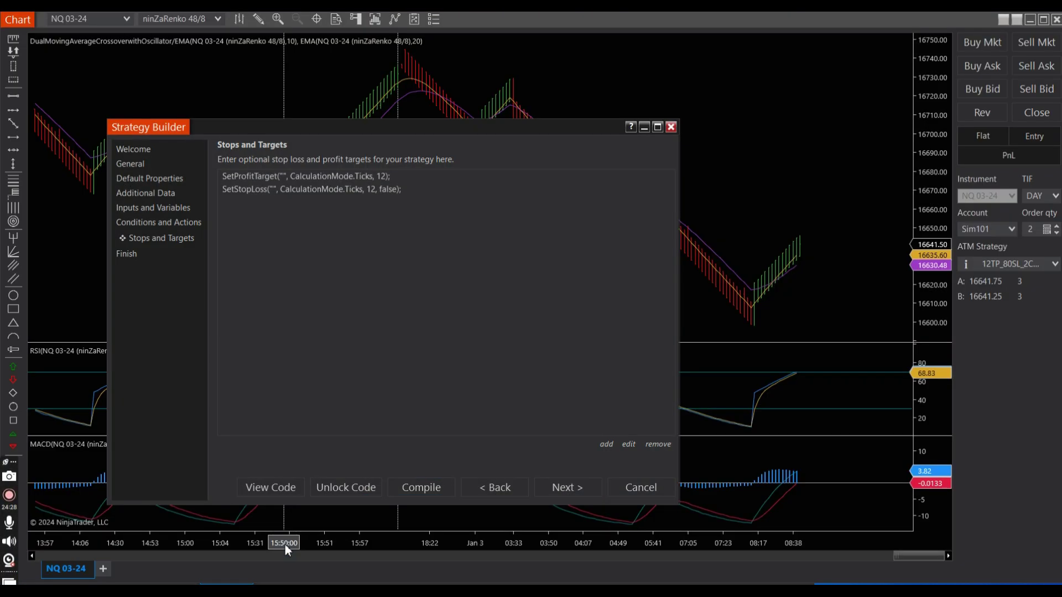
- Return to Conditions and Actions, duplicate Set 1 into a new Set 2, and select its EMA condition
left_click(510, 487)
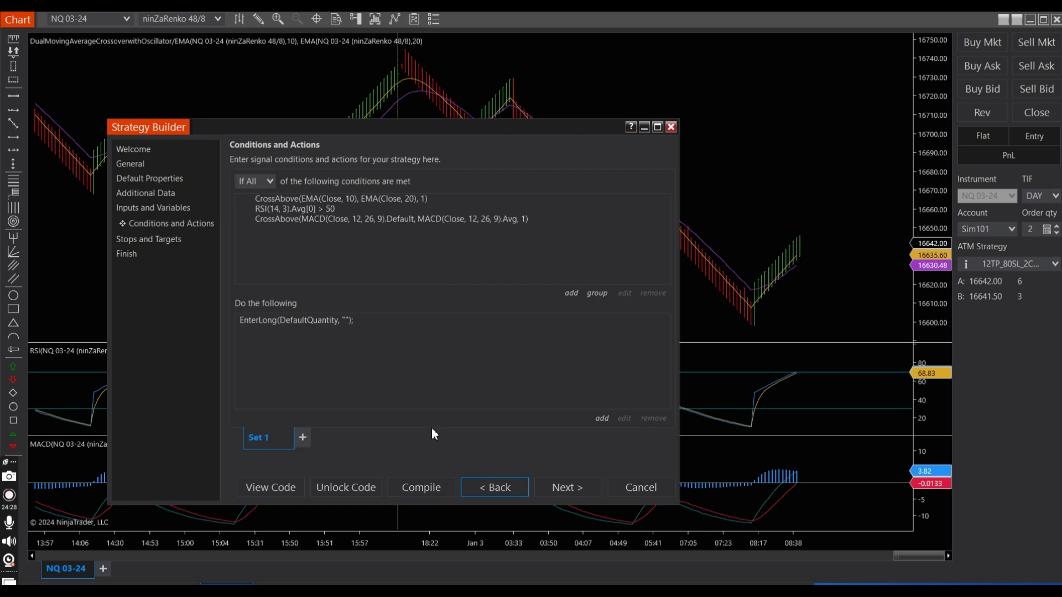
right_click(266, 440)
left_click(326, 468)
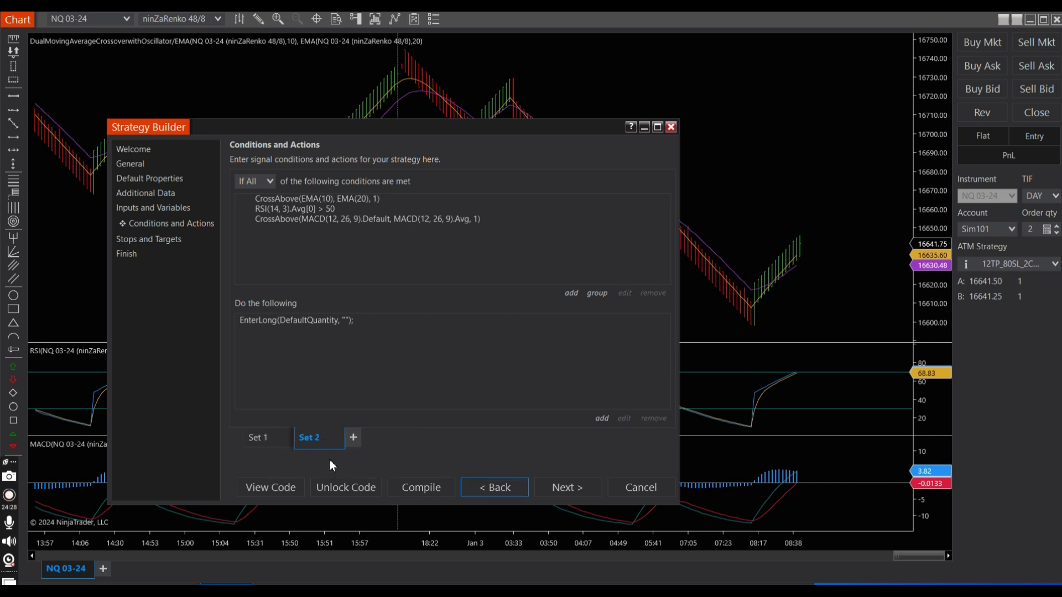
left_click(300, 200)
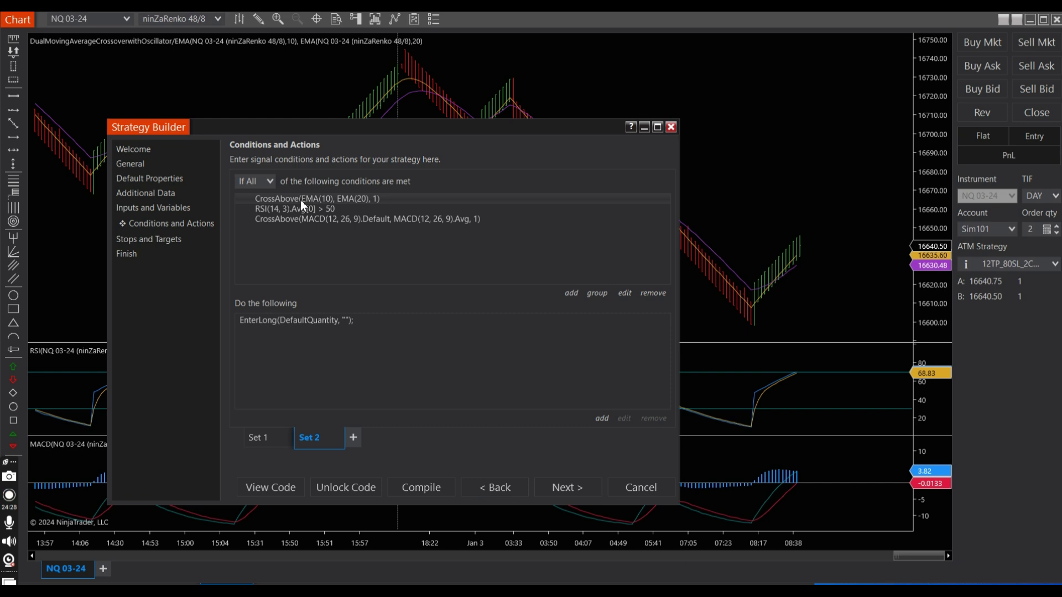
- Change Set 2's EMA crossover condition to Cross below
left_click(625, 297)
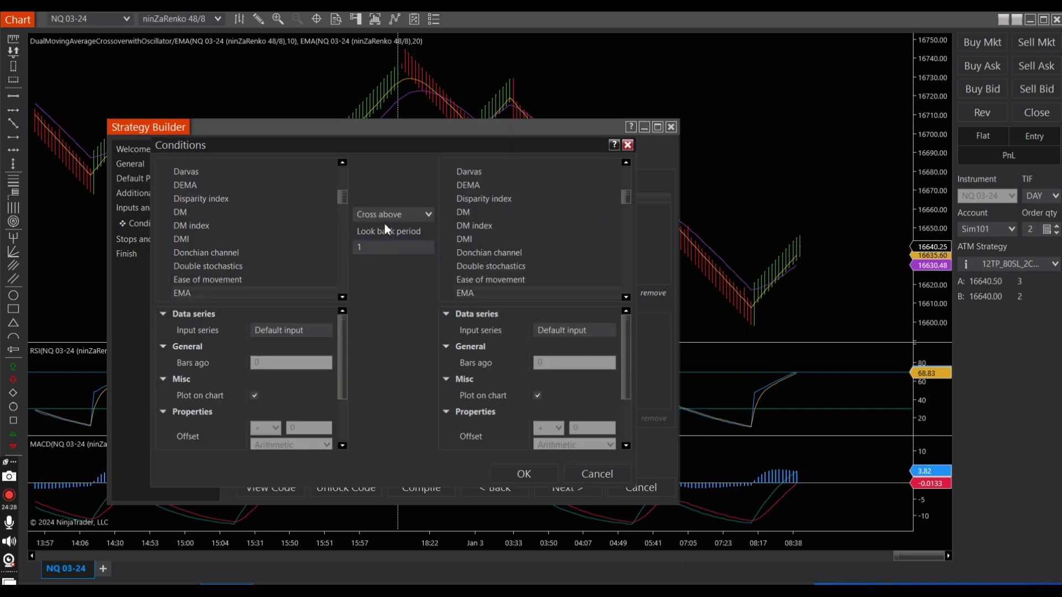
left_click(427, 219)
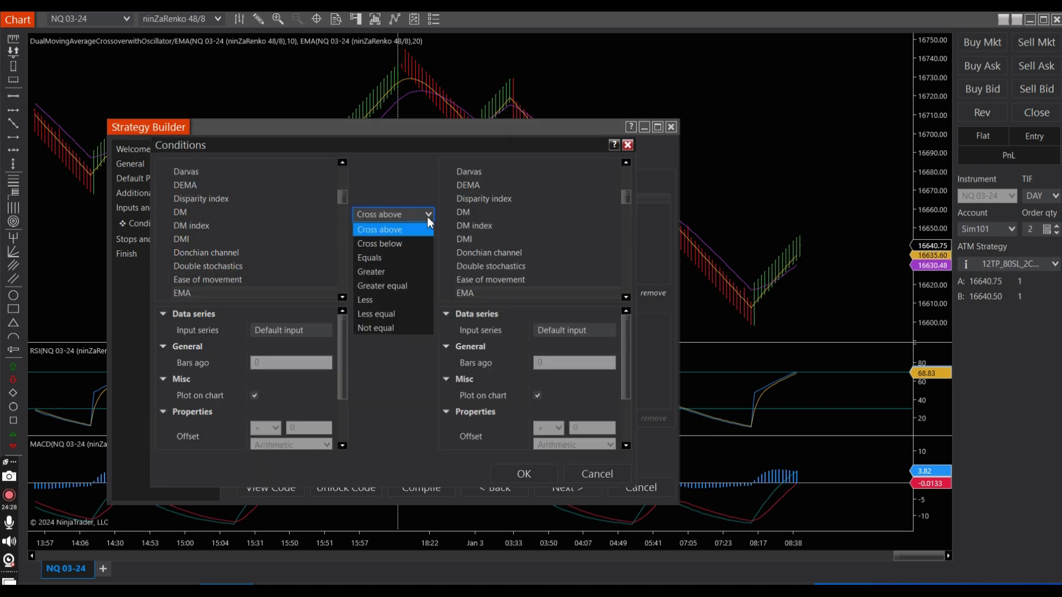
left_click(403, 245)
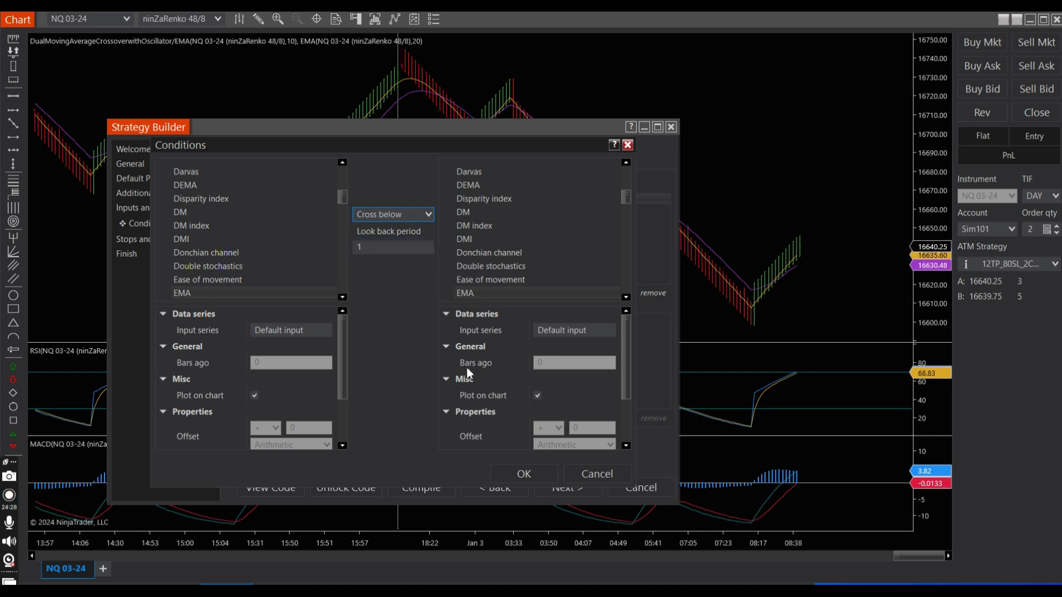
left_click(507, 473)
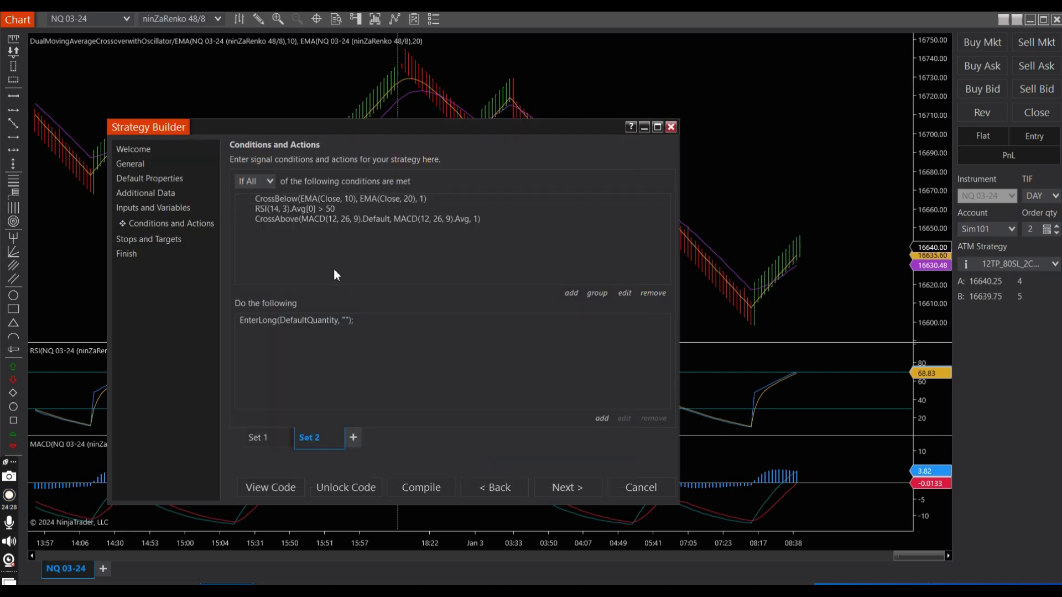
- Change Set 2's RSI condition from greater than 50 to less than 50
left_click(295, 208)
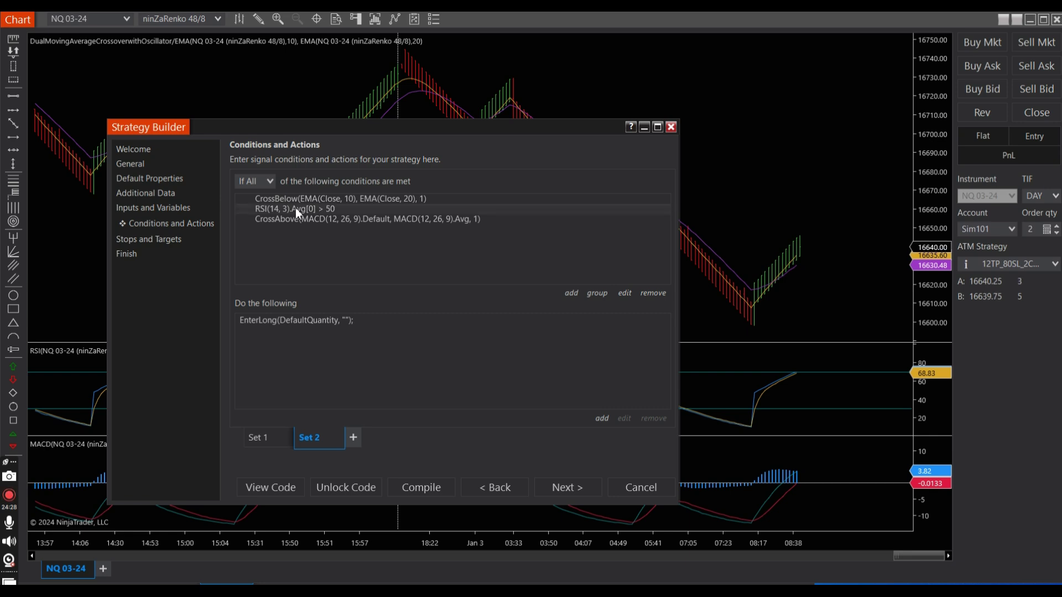
left_click(624, 297)
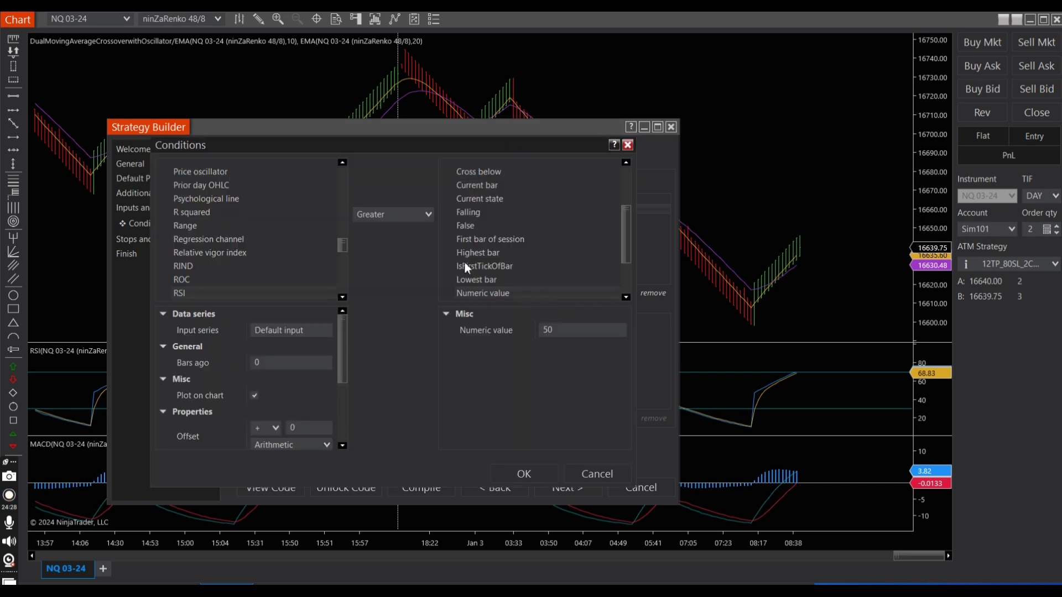
left_click(430, 215)
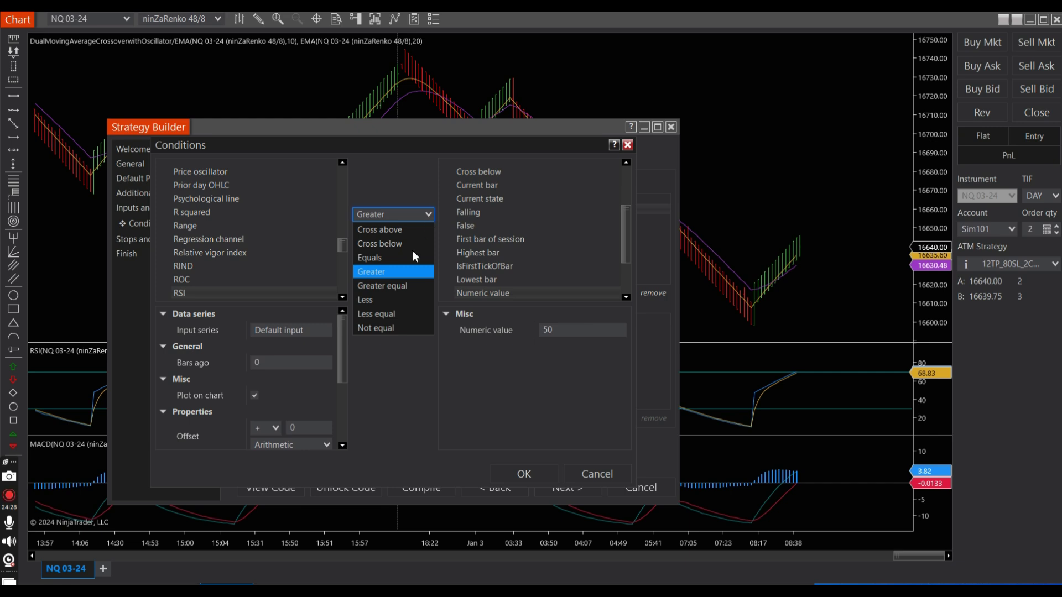
left_click(381, 300)
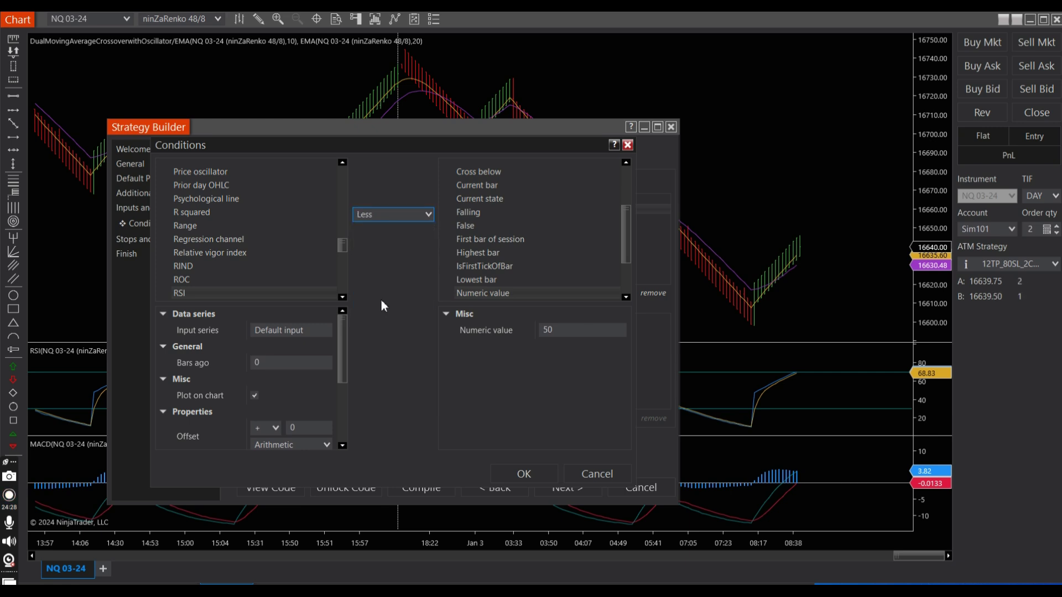
left_click(523, 475)
- Change Set 2's MACD crossover condition to Cross below
left_click(352, 220)
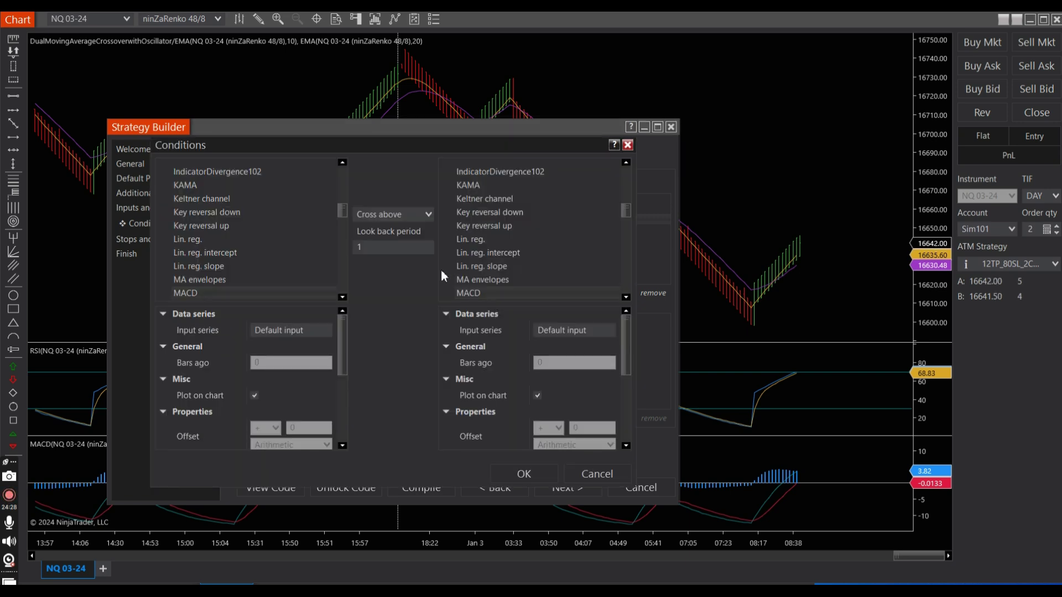
left_click(429, 215)
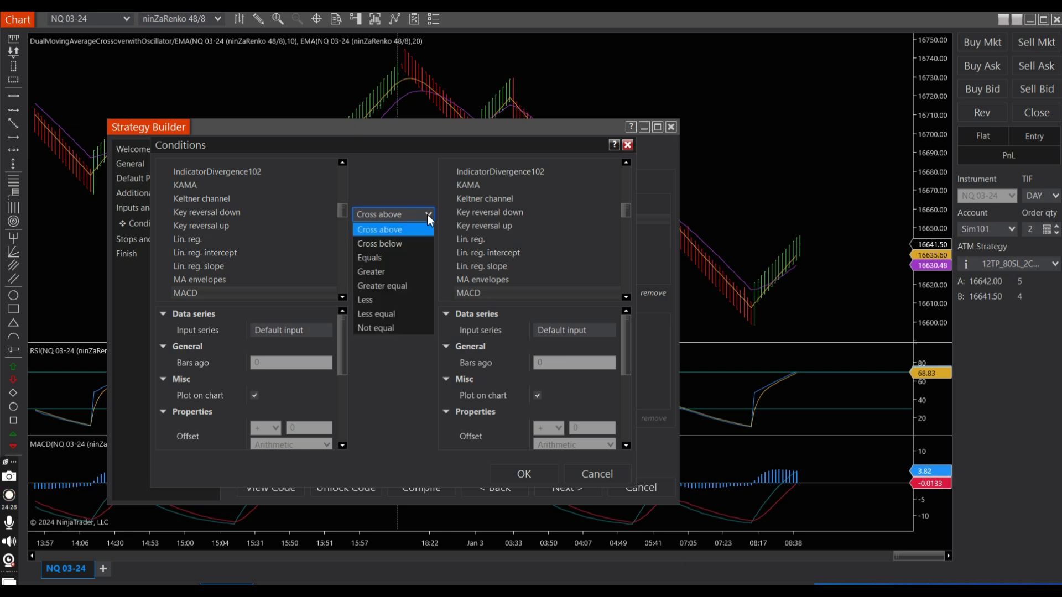
left_click(413, 244)
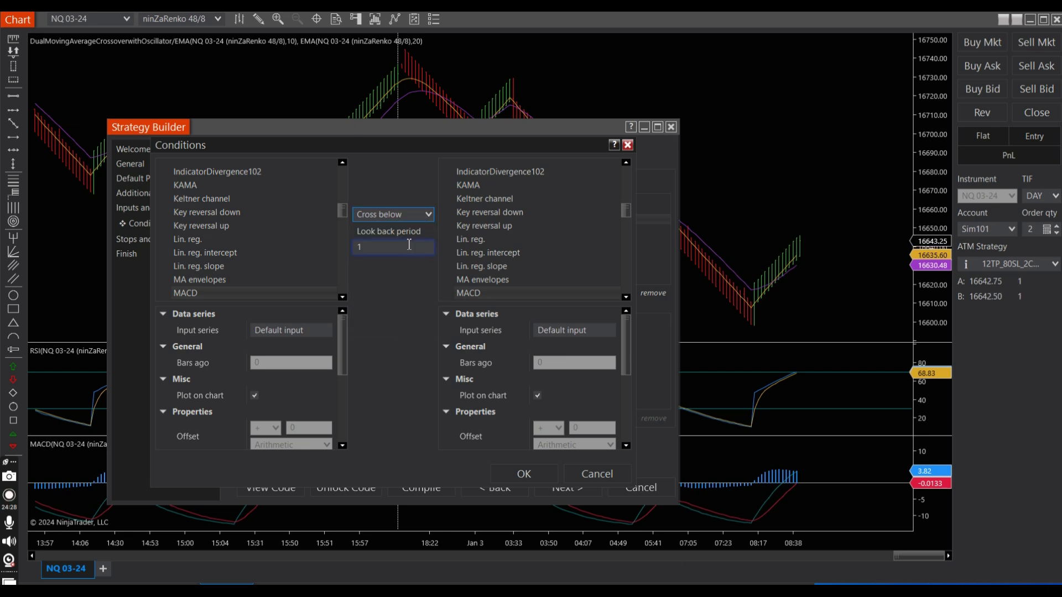
left_click(512, 471)
- Replace Set 2's EnterLong action with Enter short position
left_click(329, 320)
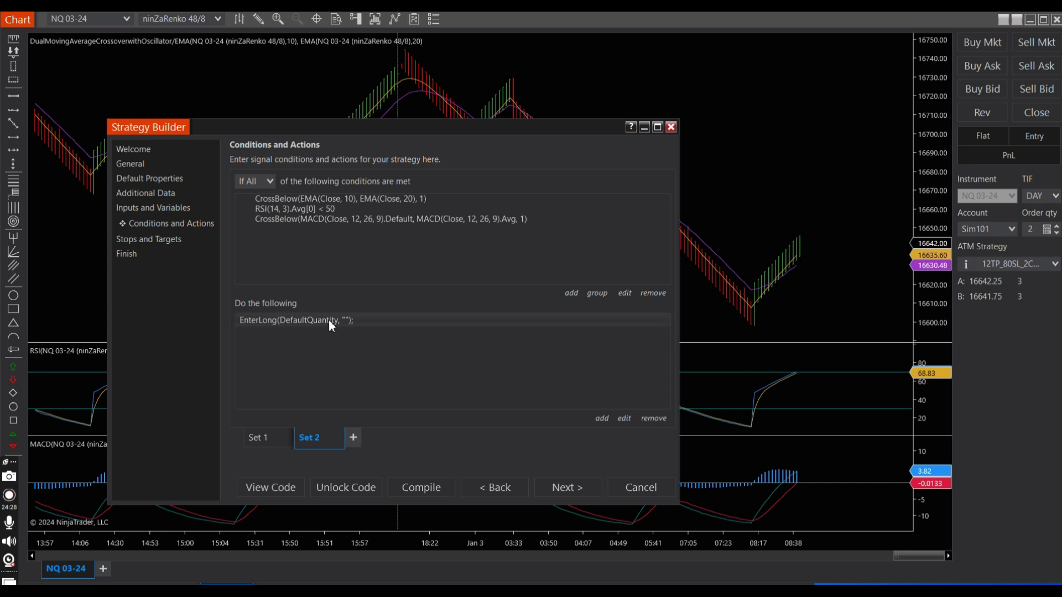
left_click(623, 418)
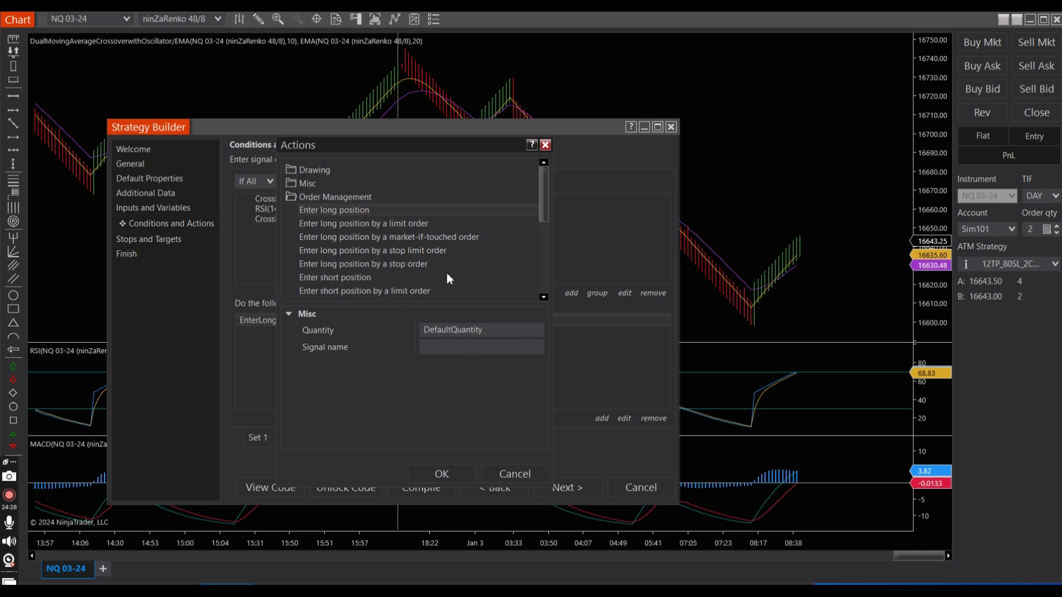
left_click(355, 280)
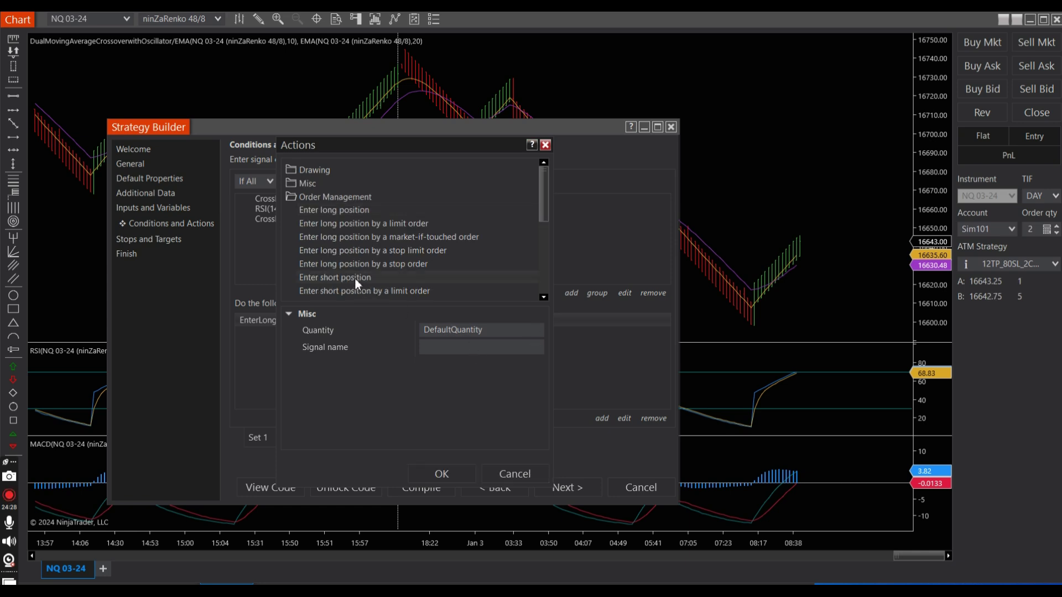
left_click(441, 471)
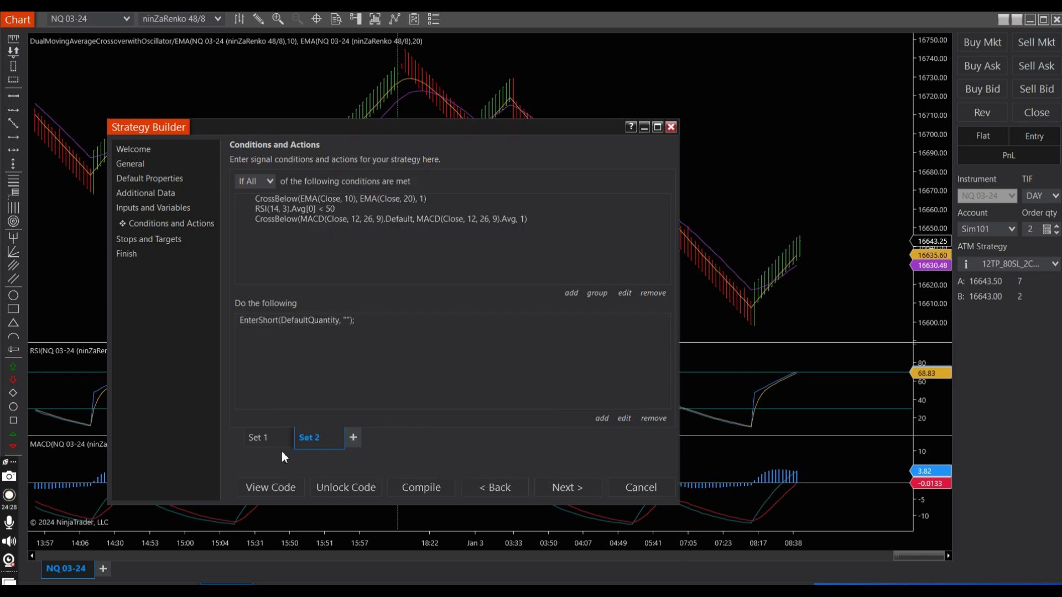
- Compare Set 1 and Set 2, compile the strategy successfully, and close Strategy Builder
left_click(260, 437)
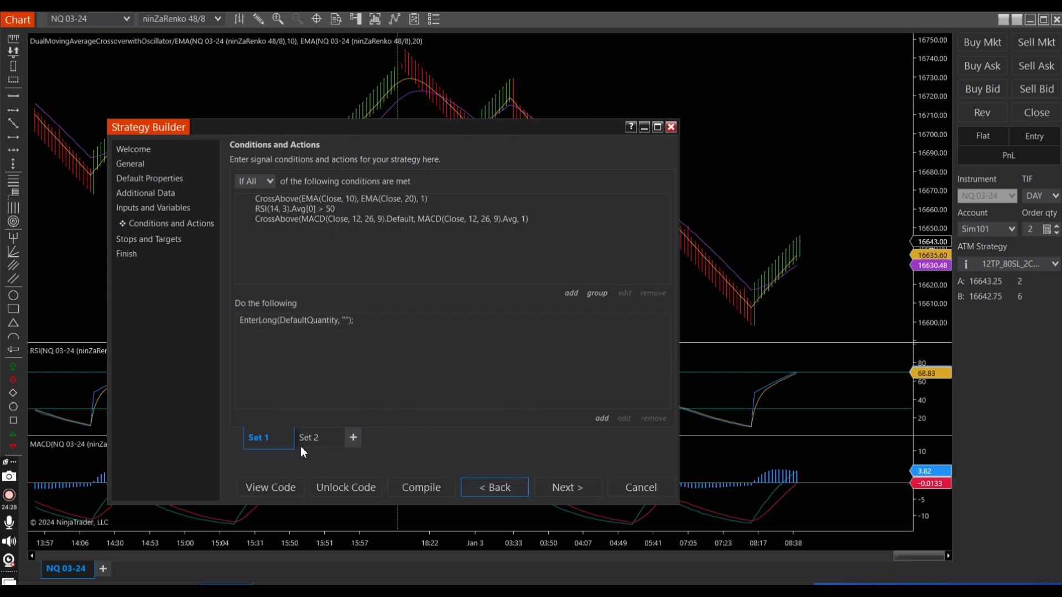
left_click(313, 439)
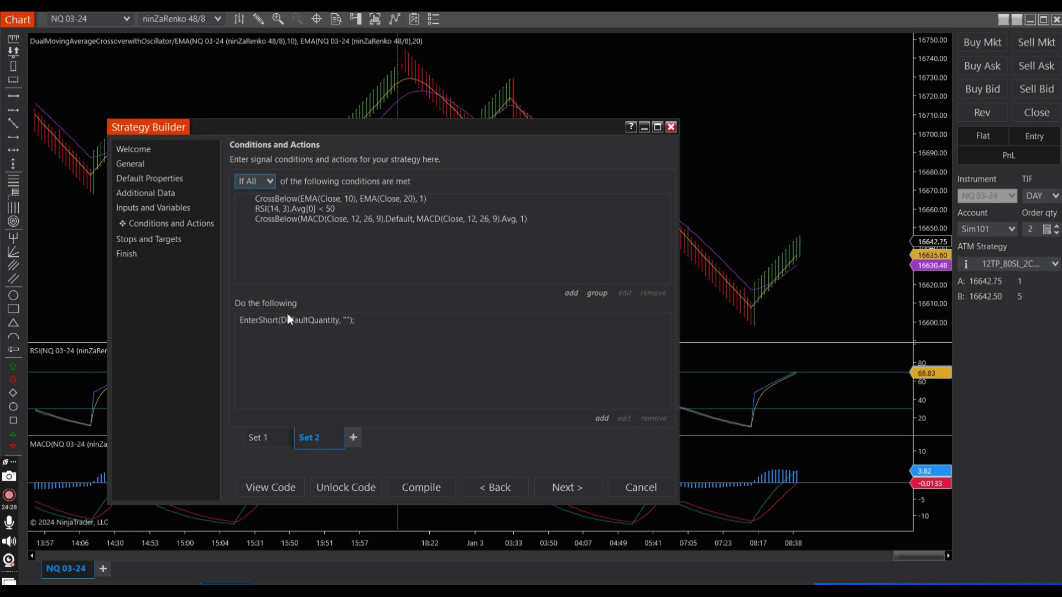
left_click(409, 493)
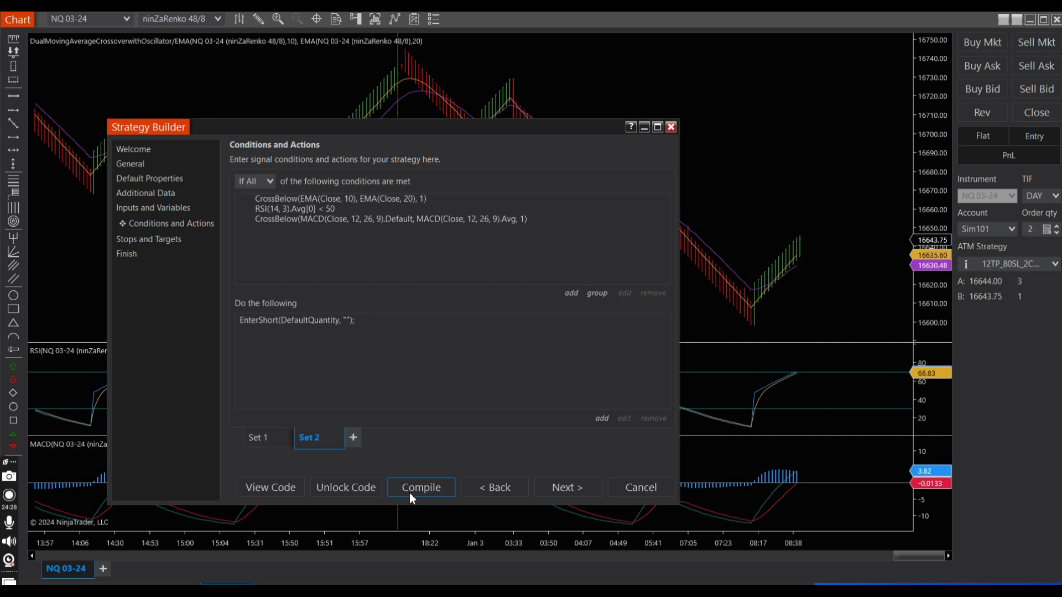
left_click(409, 493)
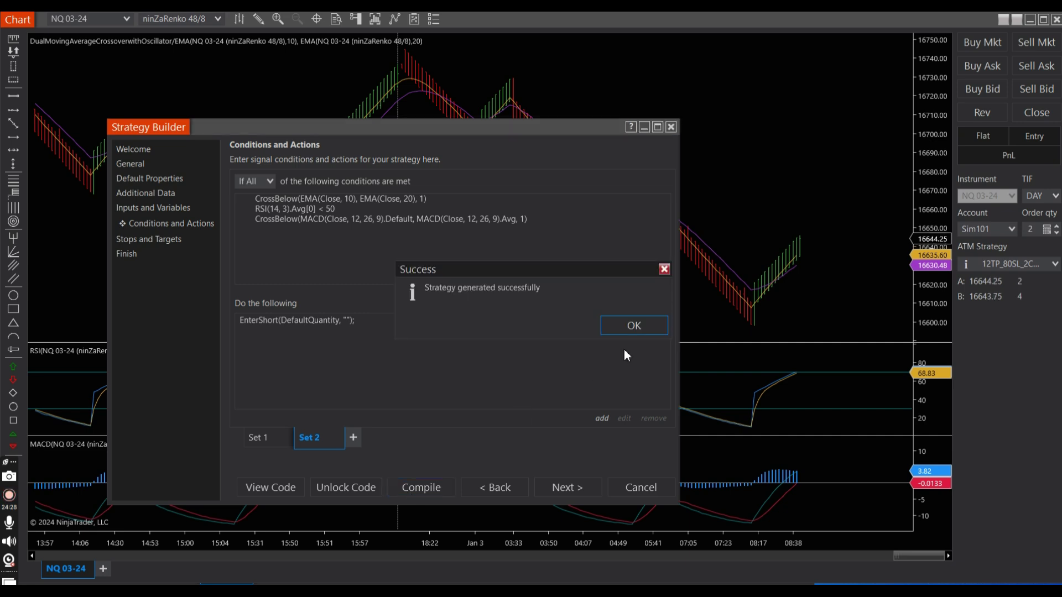
left_click(632, 327)
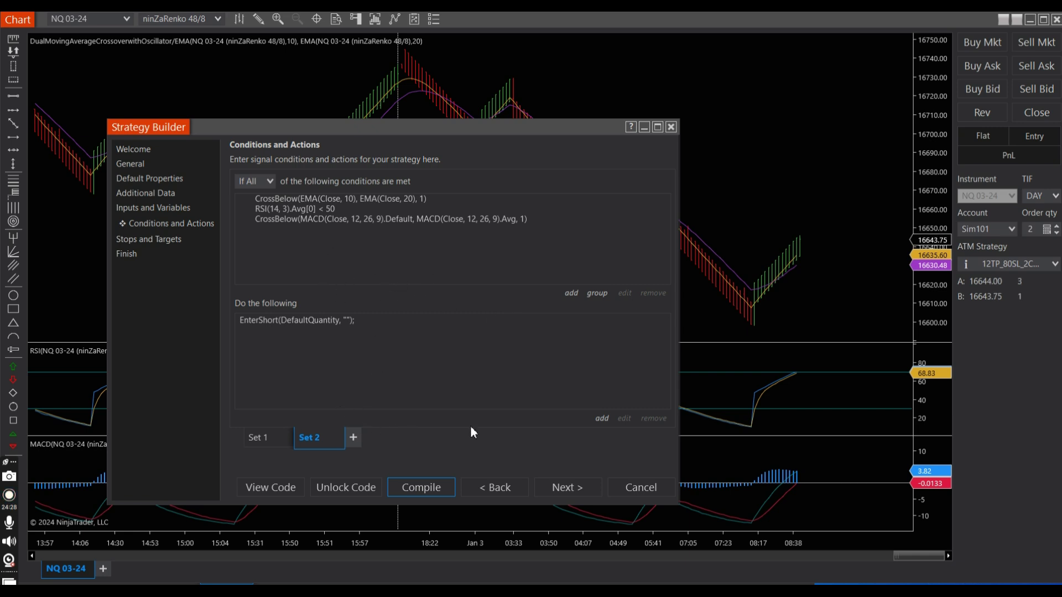
left_click(644, 127)
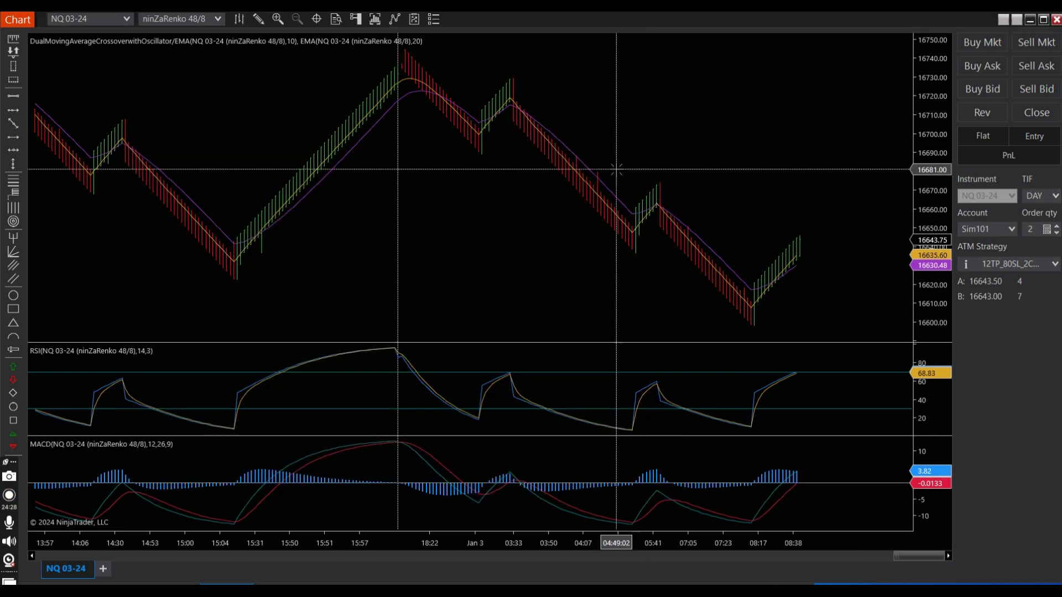
- Uncheck and re-check DualMovingAverageCrossoverwithOscillator's Enabled box in Control Center's Strategies tab, then view the NQ 03-24 chart
mouse_move(227, 585)
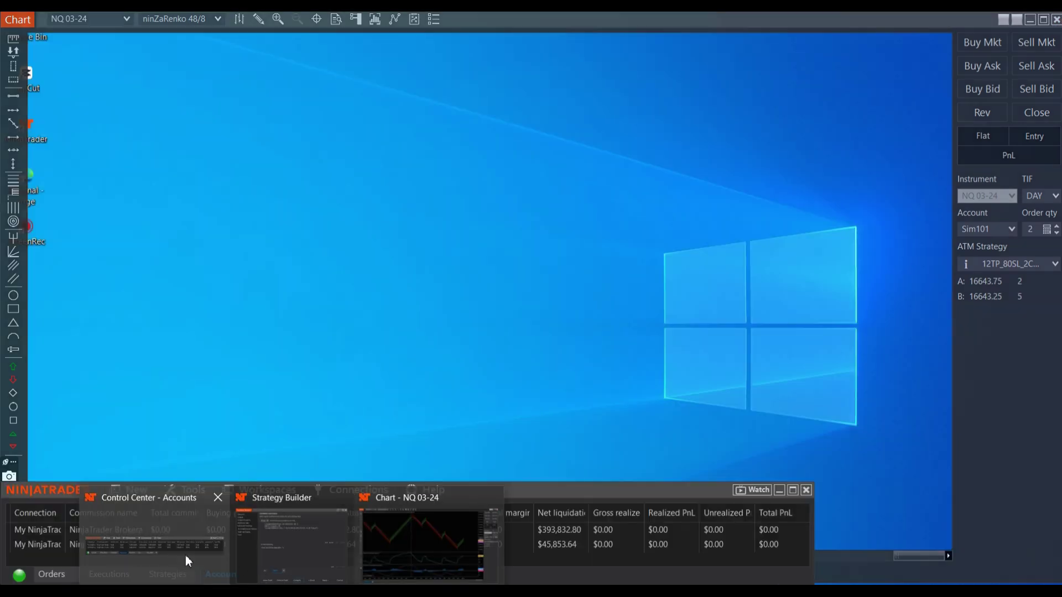
left_click(185, 556)
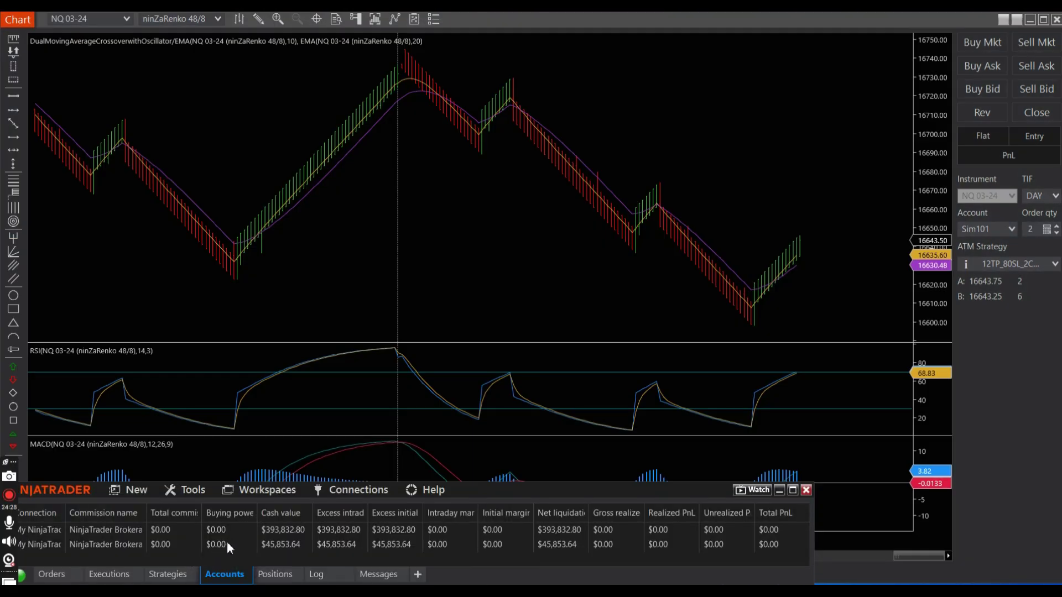
left_click(169, 578)
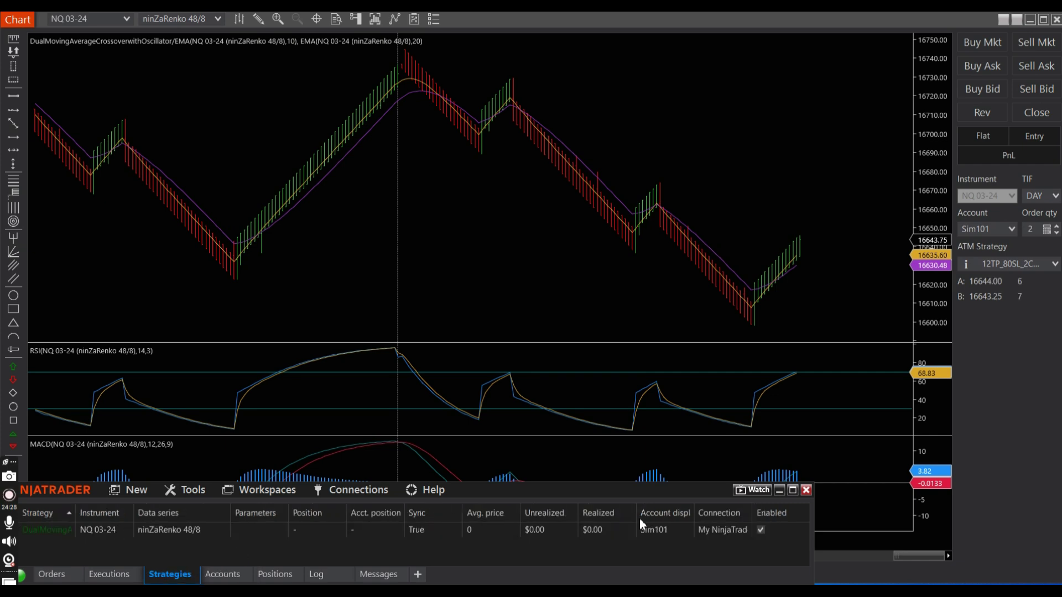
left_click(761, 531)
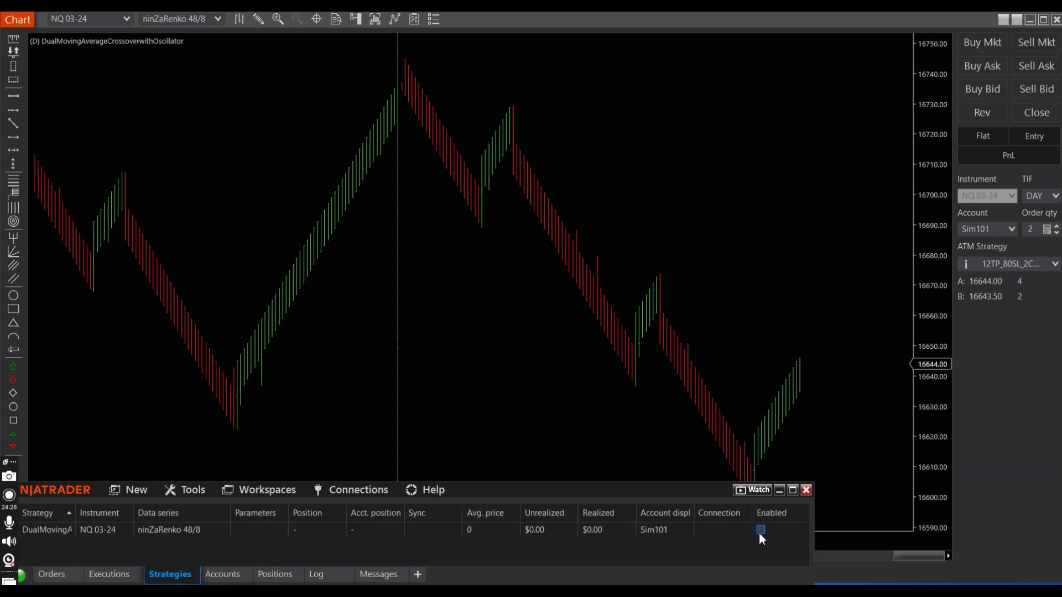
left_click(760, 531)
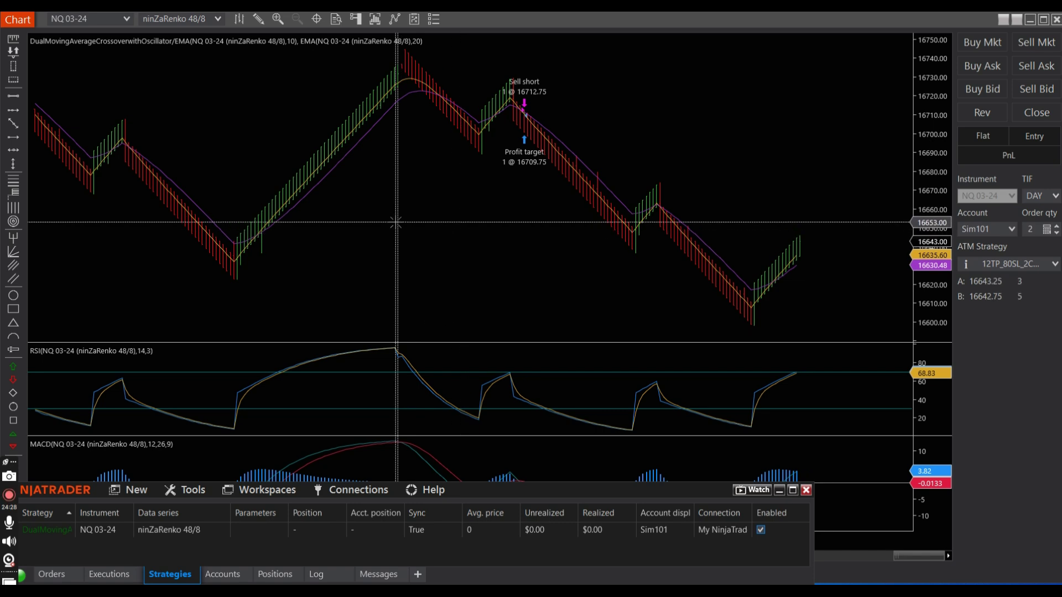
left_click(442, 226)
- Open the strategy's historical performance report from the chart, review it, then close it with Yes
right_click(443, 226)
mouse_move(493, 252)
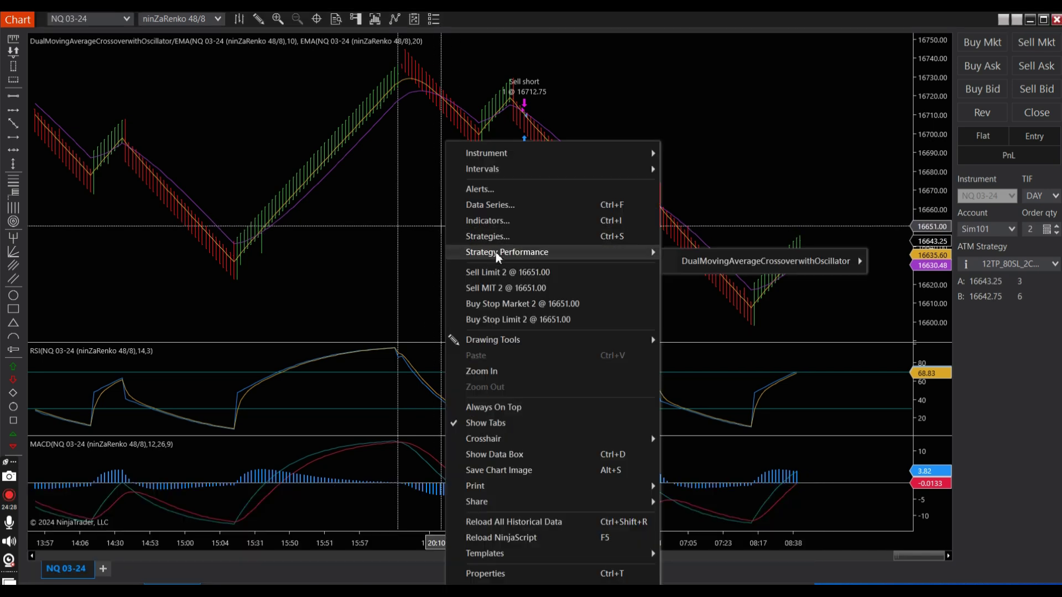
mouse_move(833, 267)
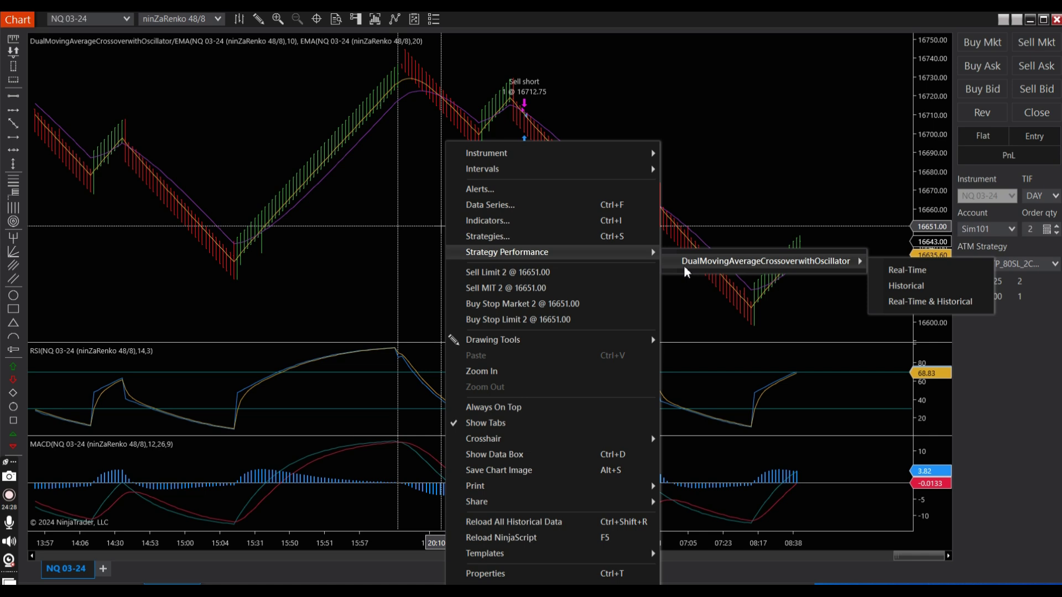
left_click(902, 285)
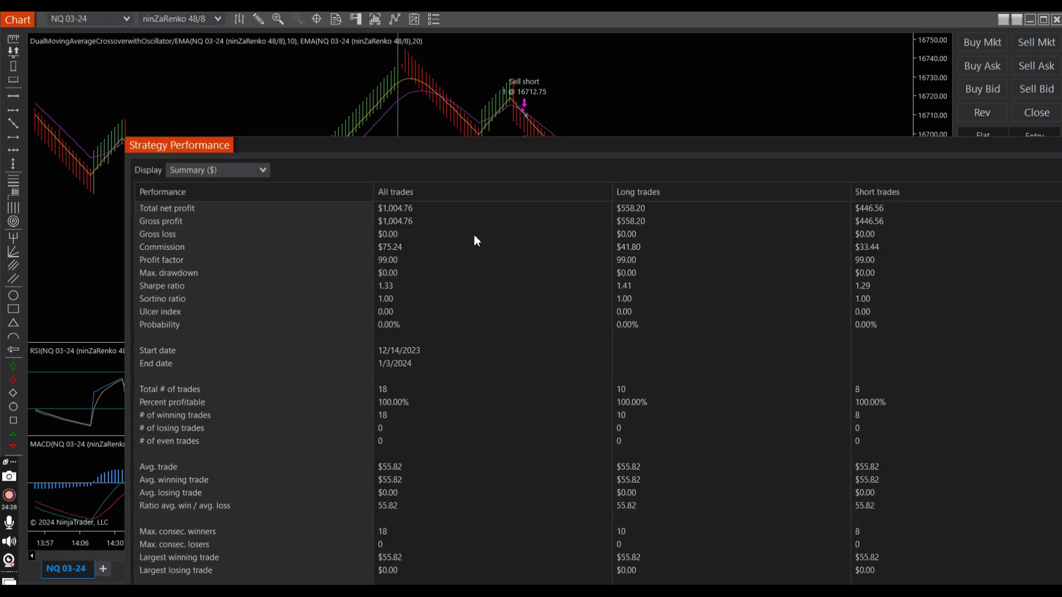
left_click_drag(420, 148, 329, 85)
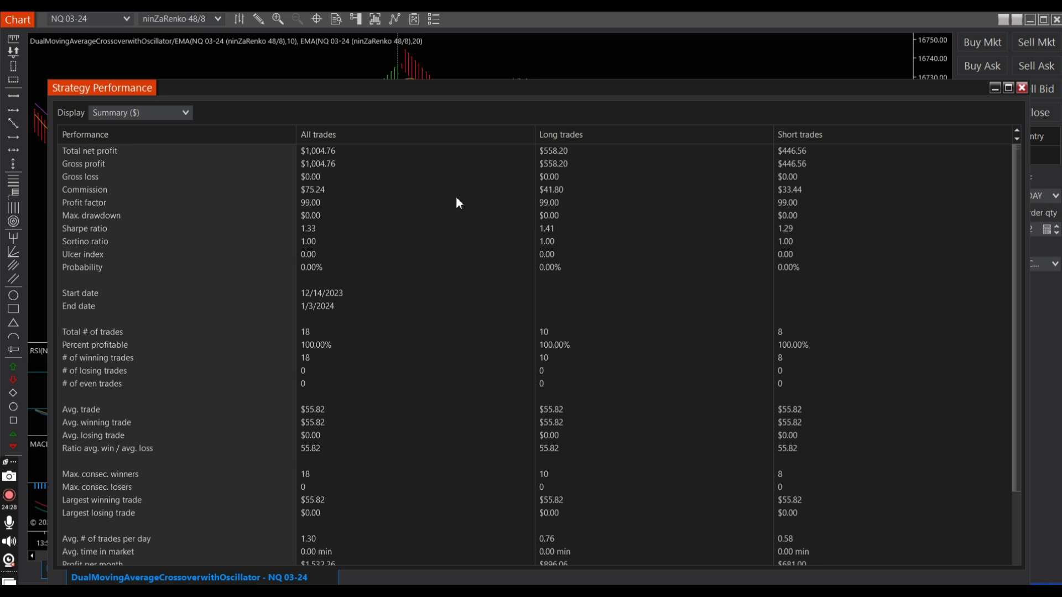
left_click(1021, 88)
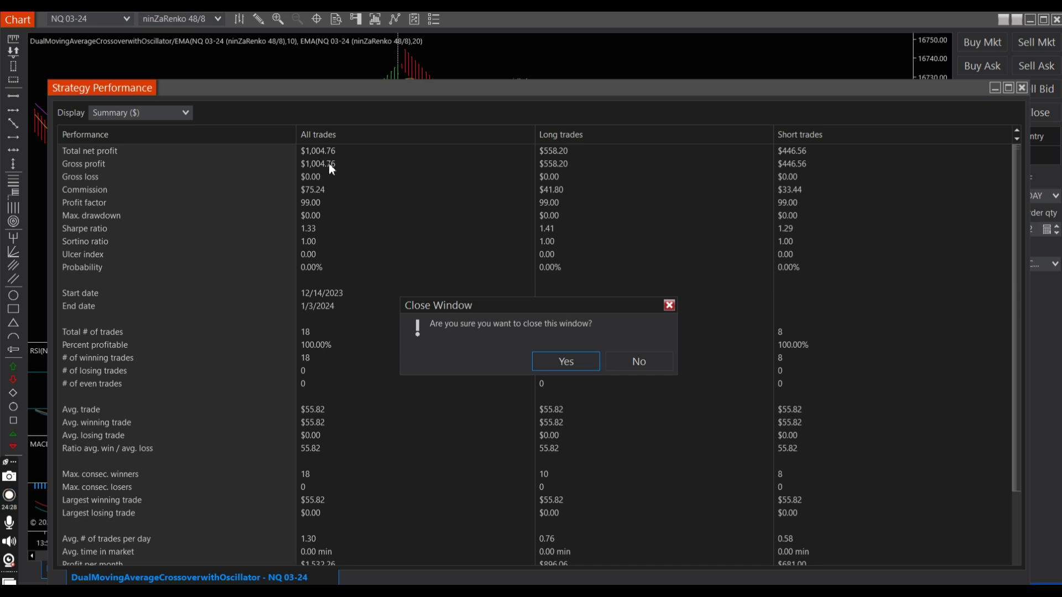
left_click(541, 363)
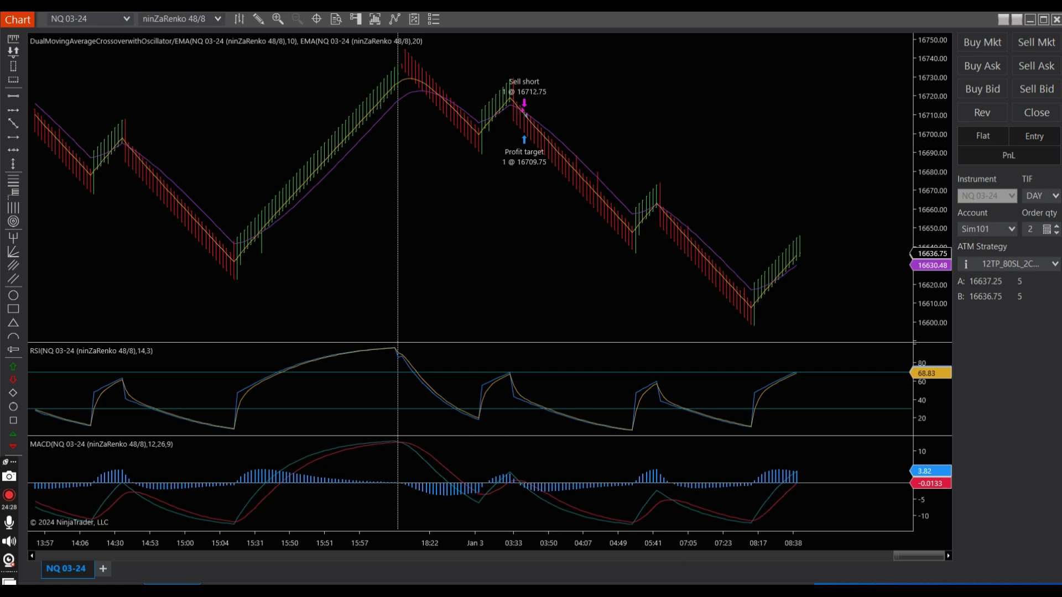
- On Stops and Targets, change SetProfitTarget from 12 to 24 ticks and compile the strategy
mouse_move(382, 582)
left_click(318, 545)
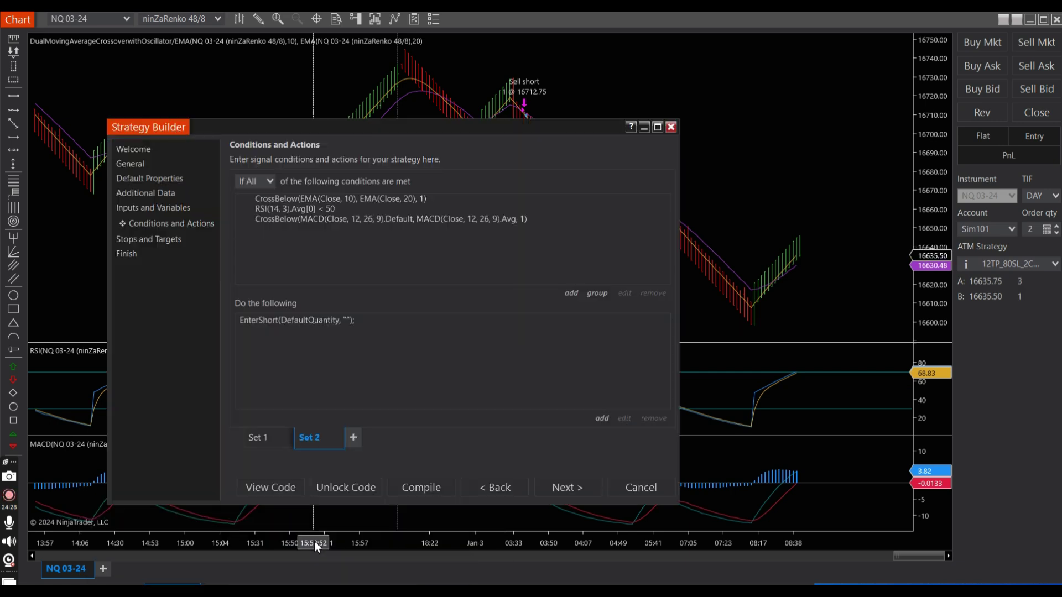
left_click(560, 488)
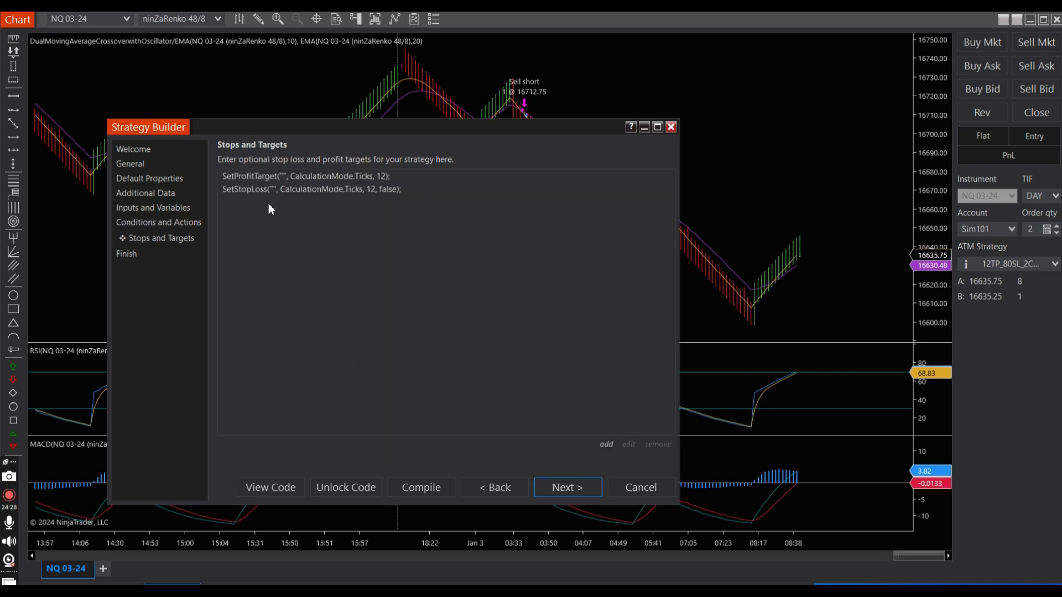
left_click(319, 176)
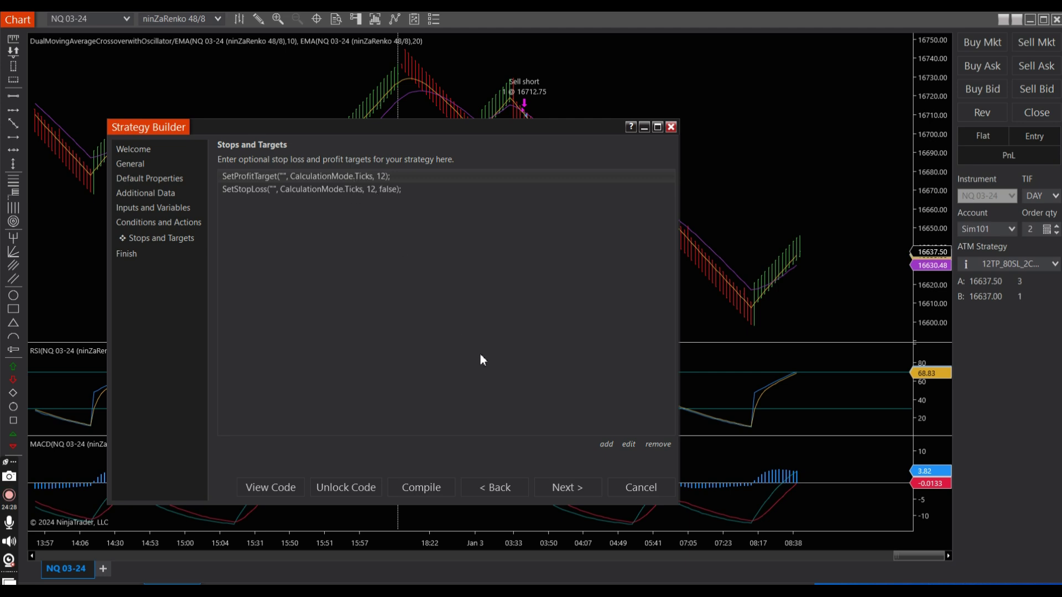
left_click(629, 445)
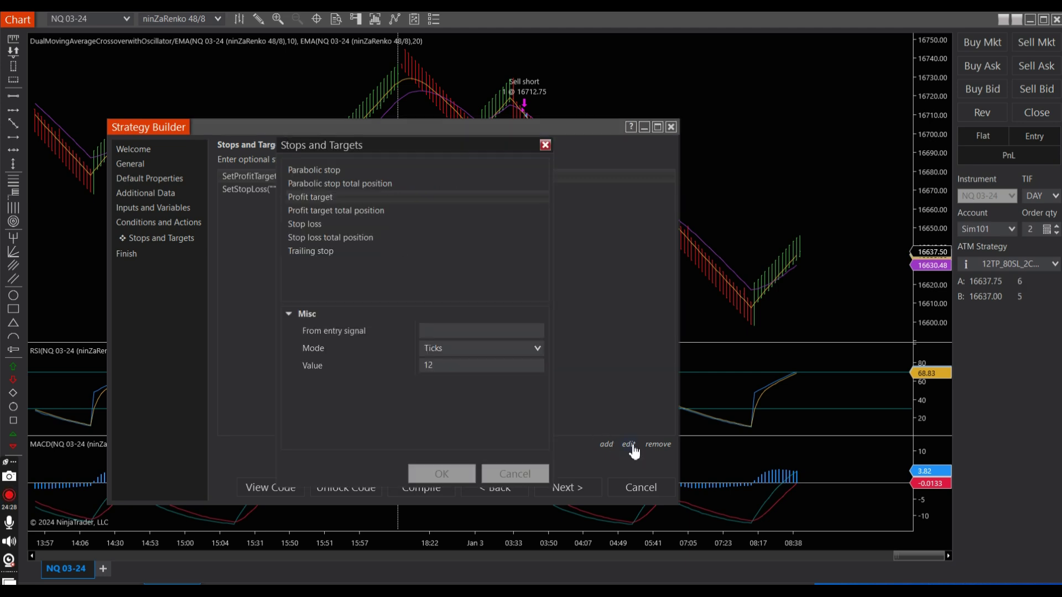
left_click(430, 367)
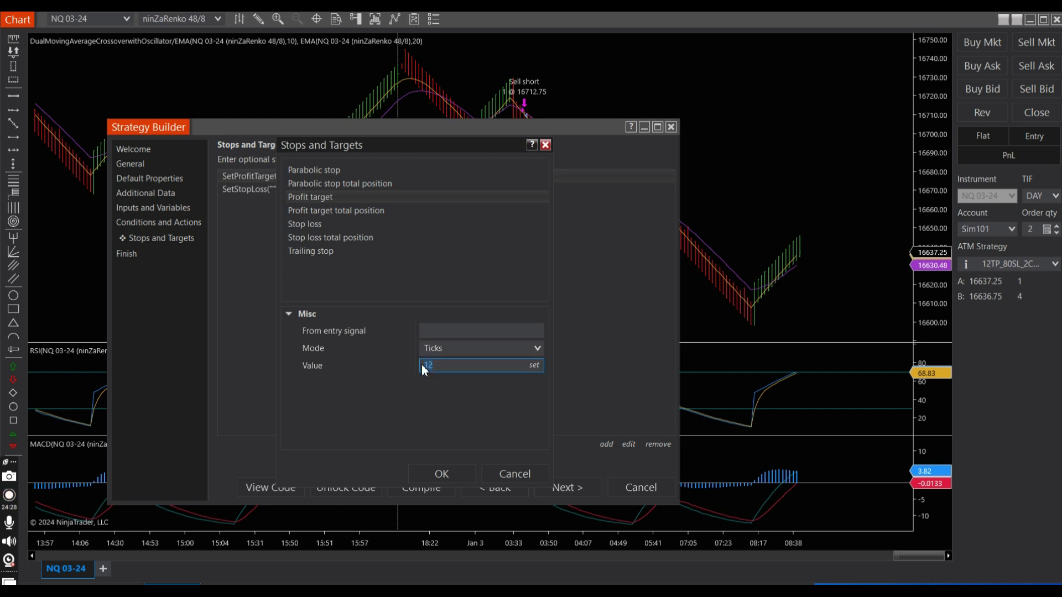
type("24")
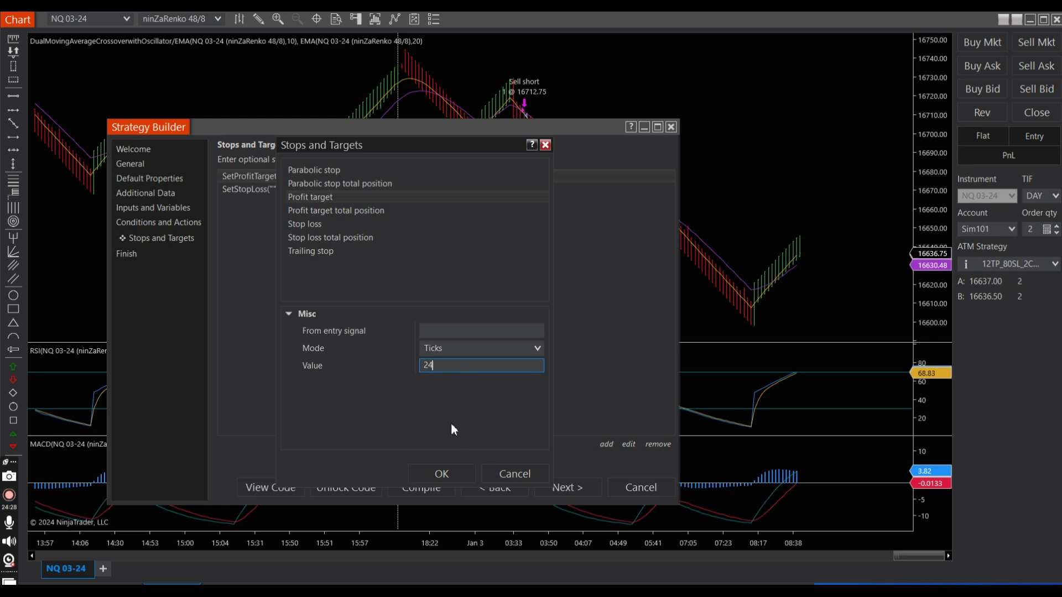
left_click(431, 476)
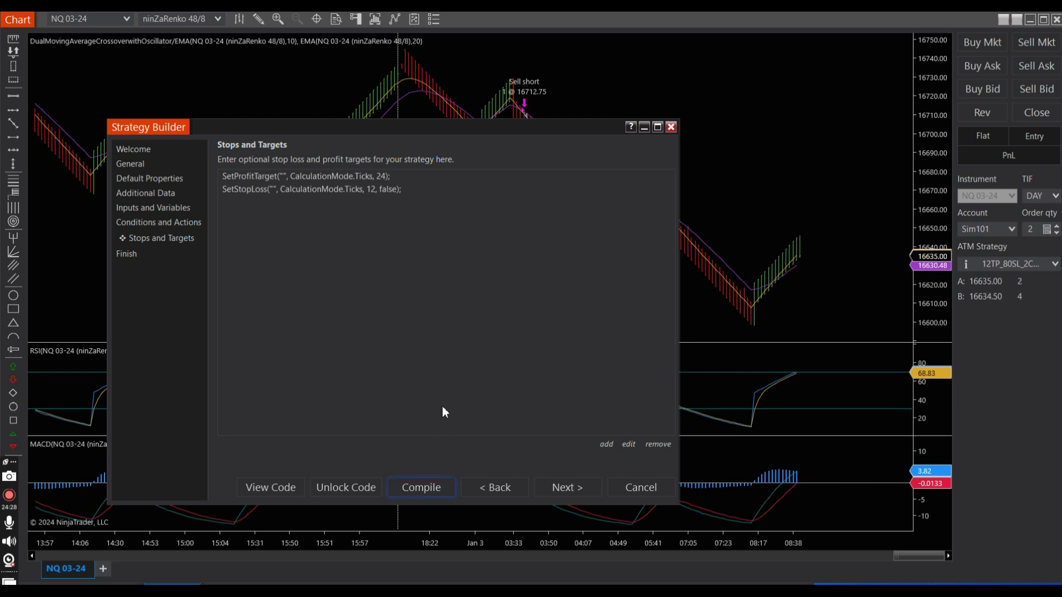
left_click(625, 322)
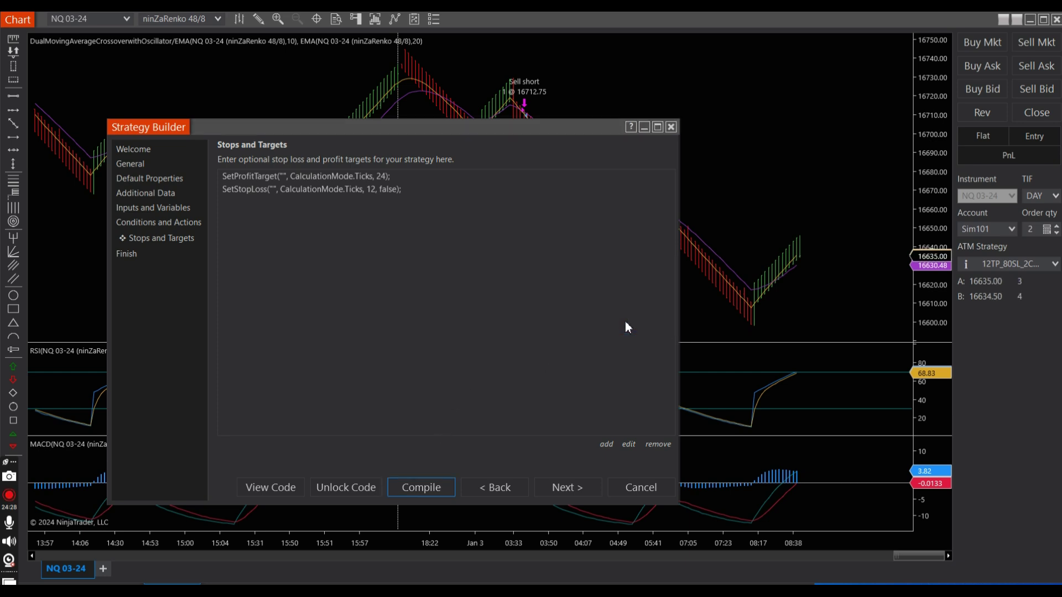
- Disable and re-enable the strategy in Control Center, then minimize Strategy Builder and Control Center to view the chart
mouse_move(299, 583)
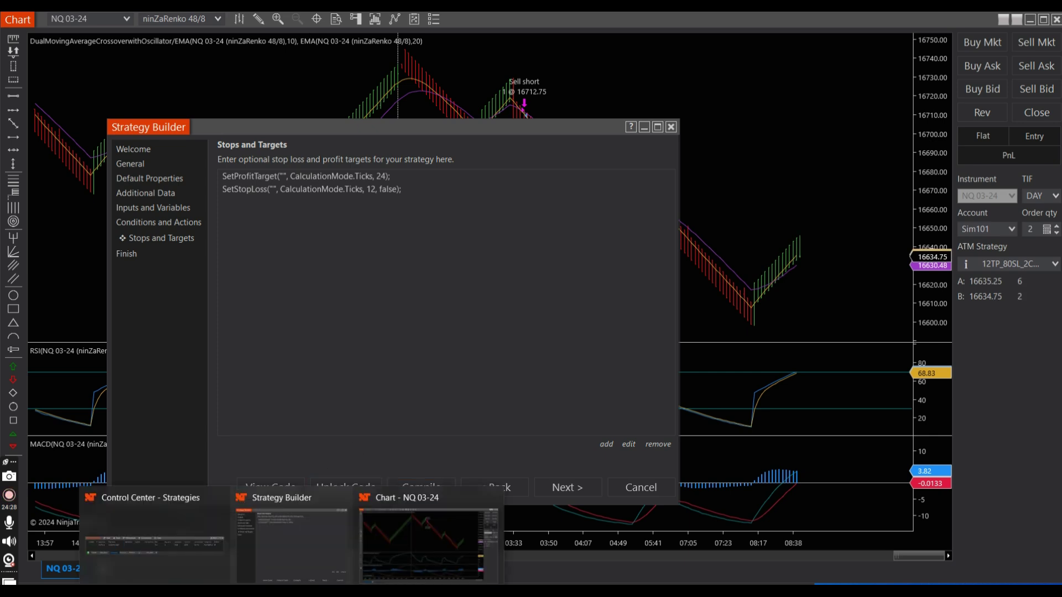
left_click(188, 553)
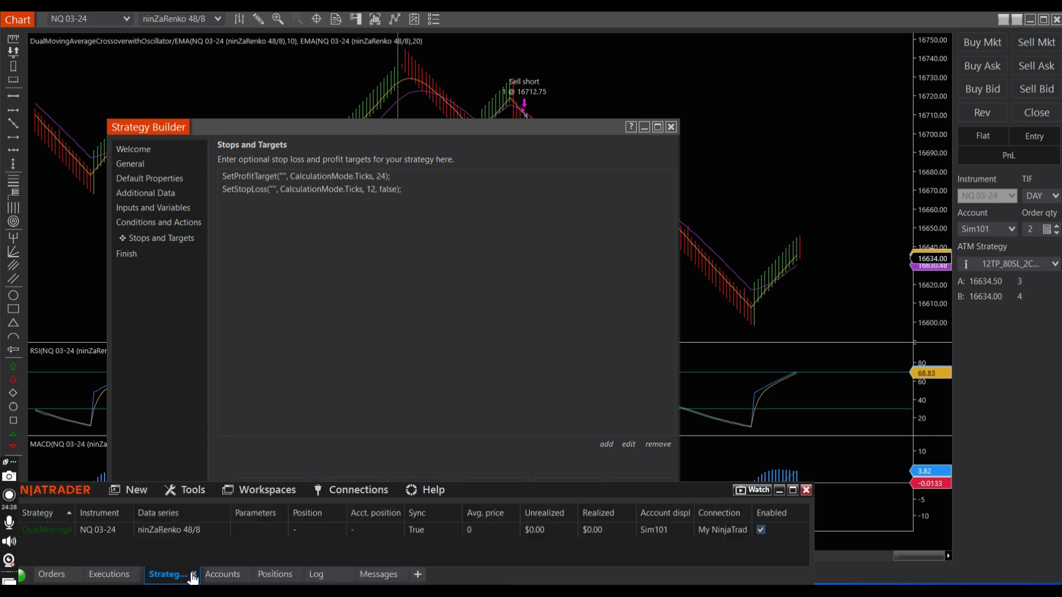
left_click(761, 529)
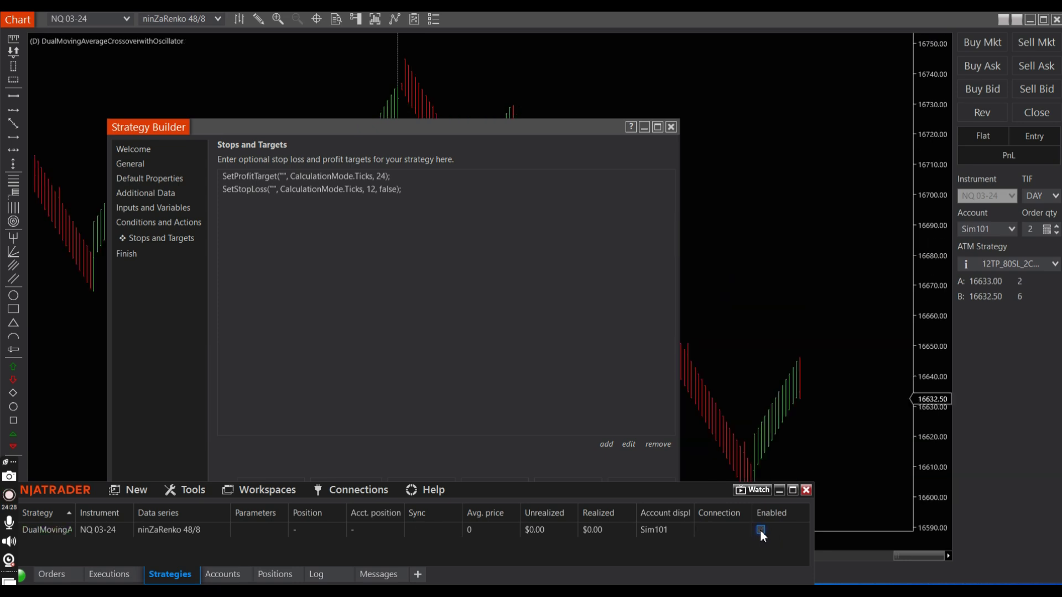
left_click(761, 529)
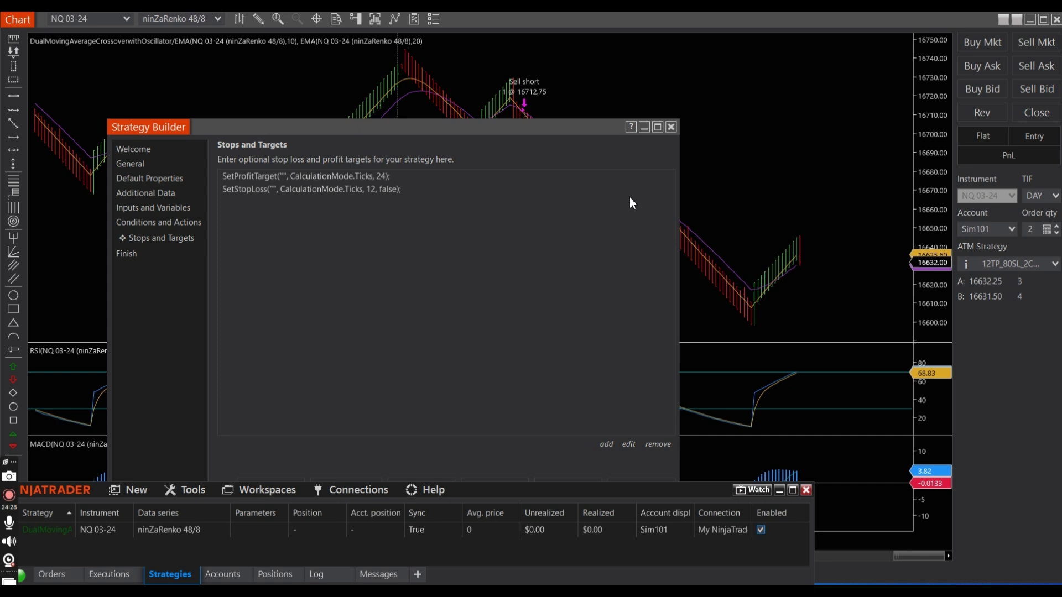
left_click(644, 127)
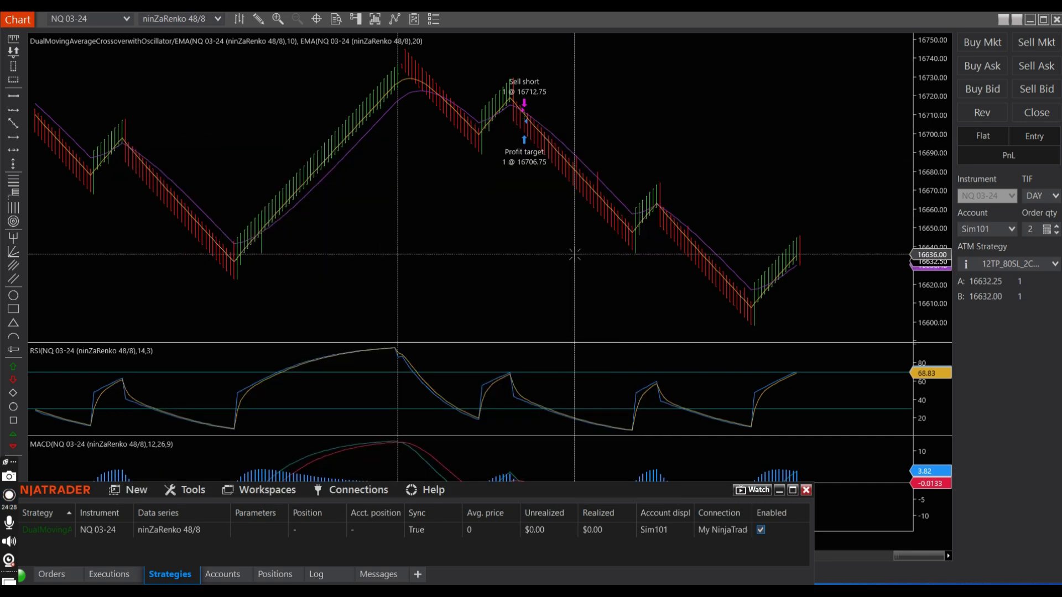
left_click(778, 490)
mouse_move(909, 558)
left_mouse_down()
mouse_move(734, 556)
mouse_move(903, 547)
left_mouse_up()
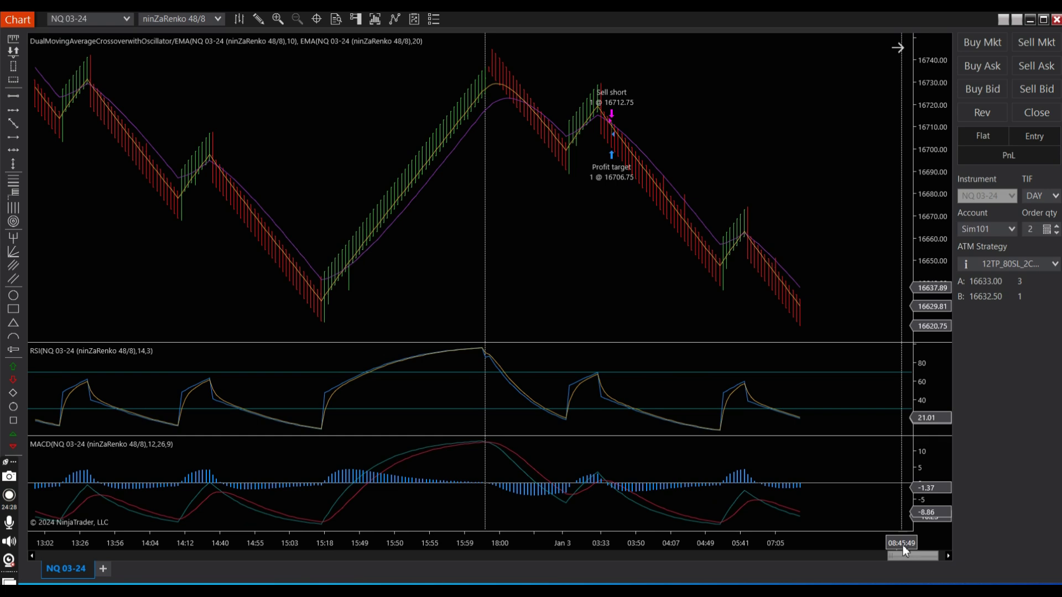
- Open DualMovingAverageCrossoverwithOscillator's Real-Time & Historical performance, showing $2,084.76 net profit, then minimize it
right_click(335, 142)
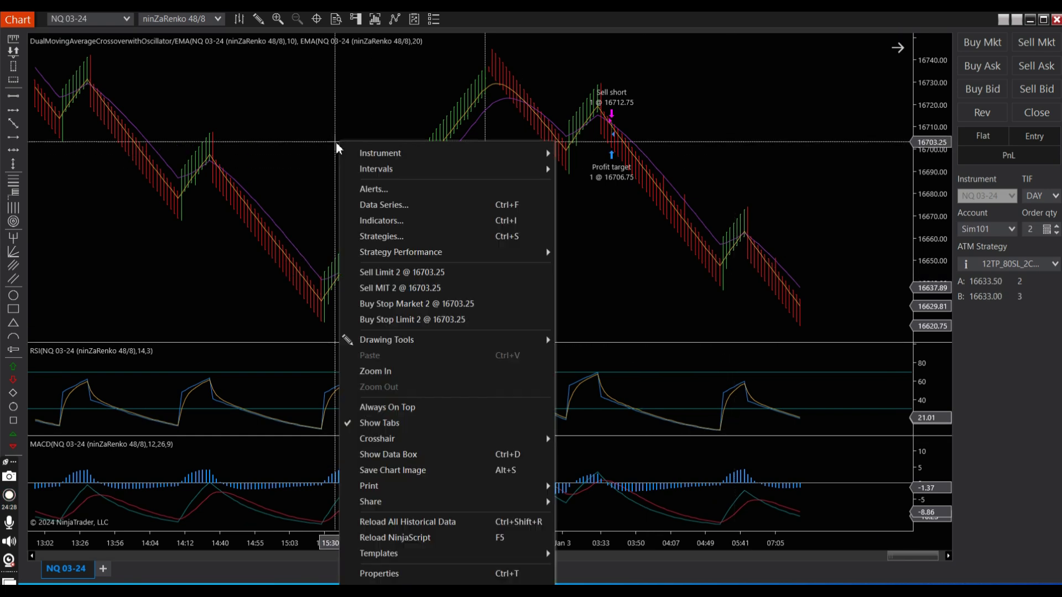
mouse_move(397, 254)
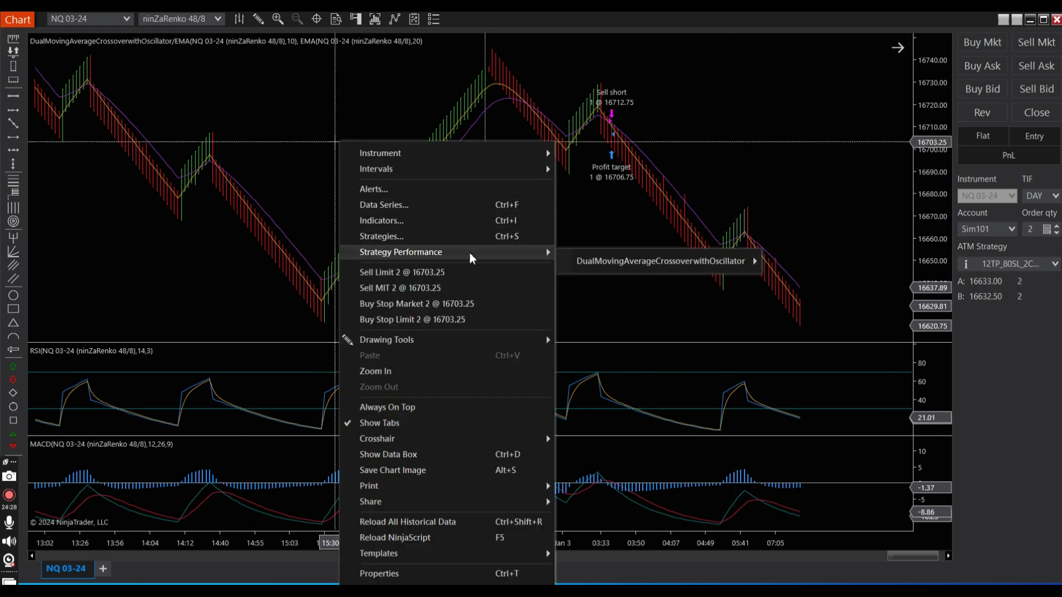
mouse_move(614, 268)
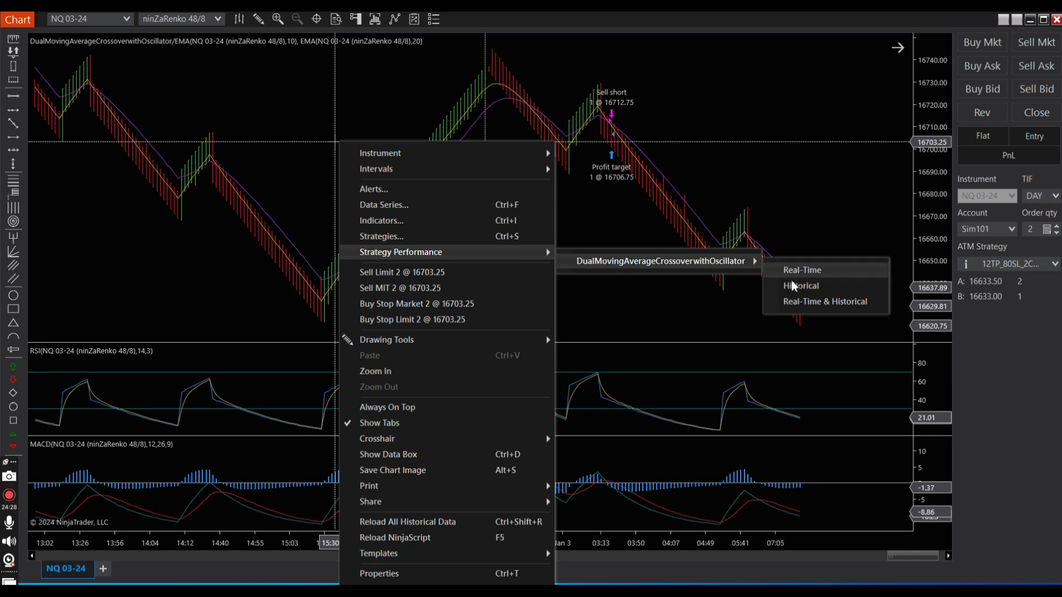
left_click(796, 301)
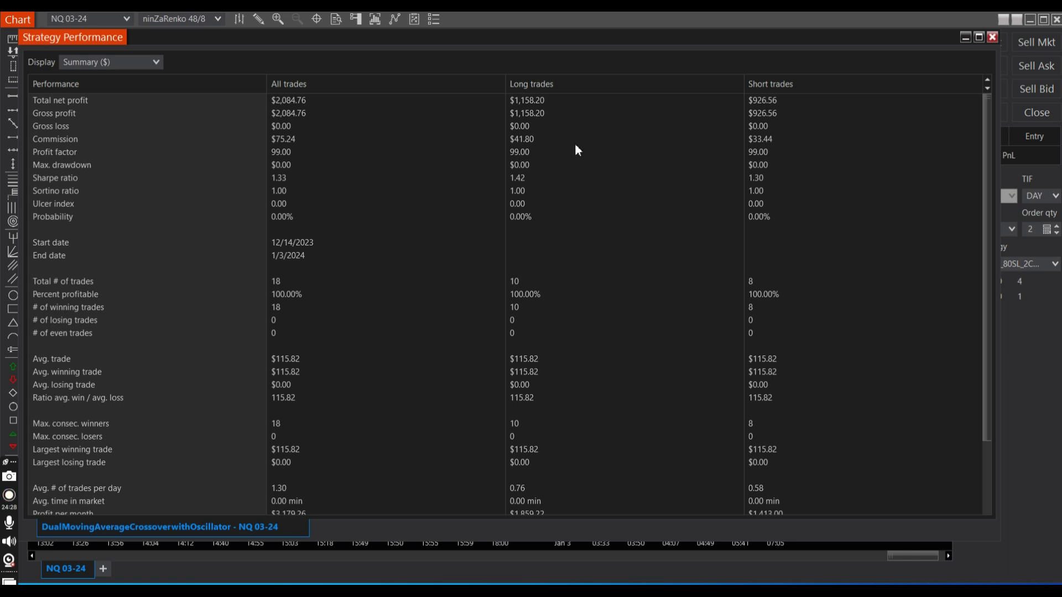
left_click(966, 38)
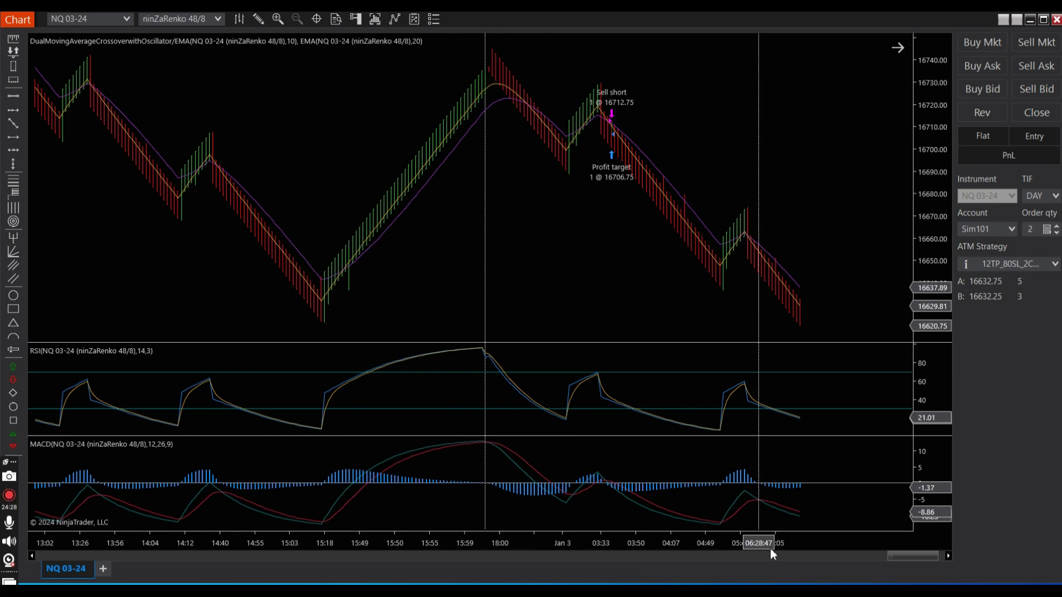
- Scroll the NQ 03-24 chart back to earlier December bars, such as the 16950.00 Buy's 16956.00 target exit
left_click_drag(925, 556, 853, 552)
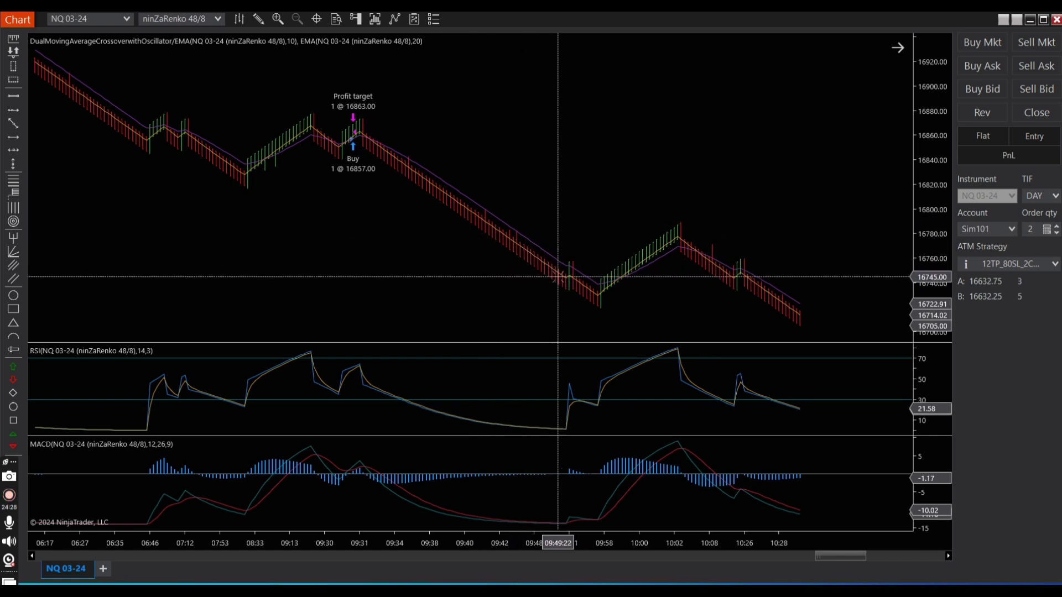
scroll(570, 249, "up", 10)
left_click_drag(740, 553, 570, 532)
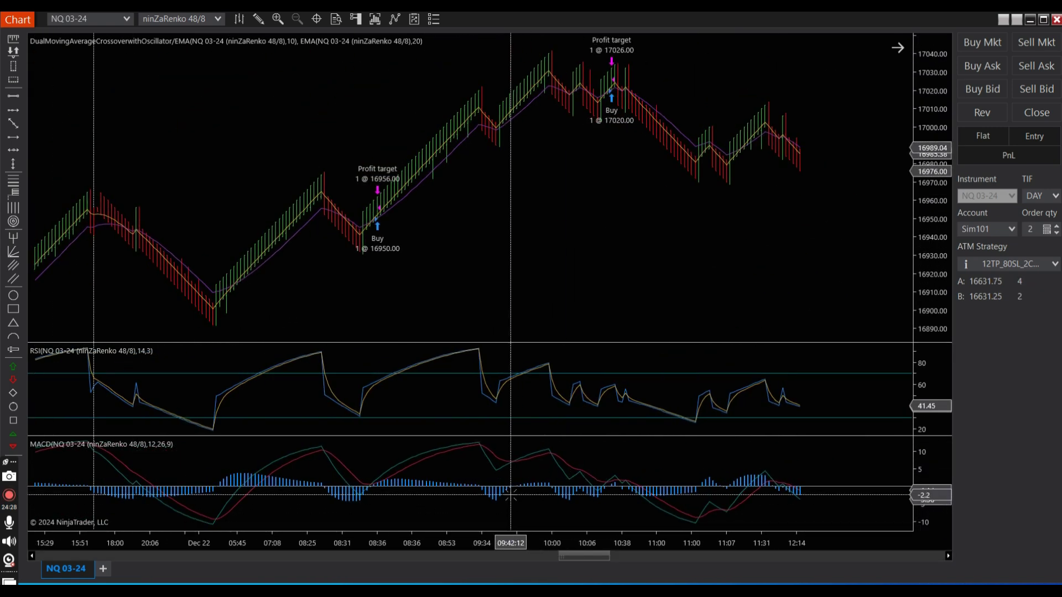